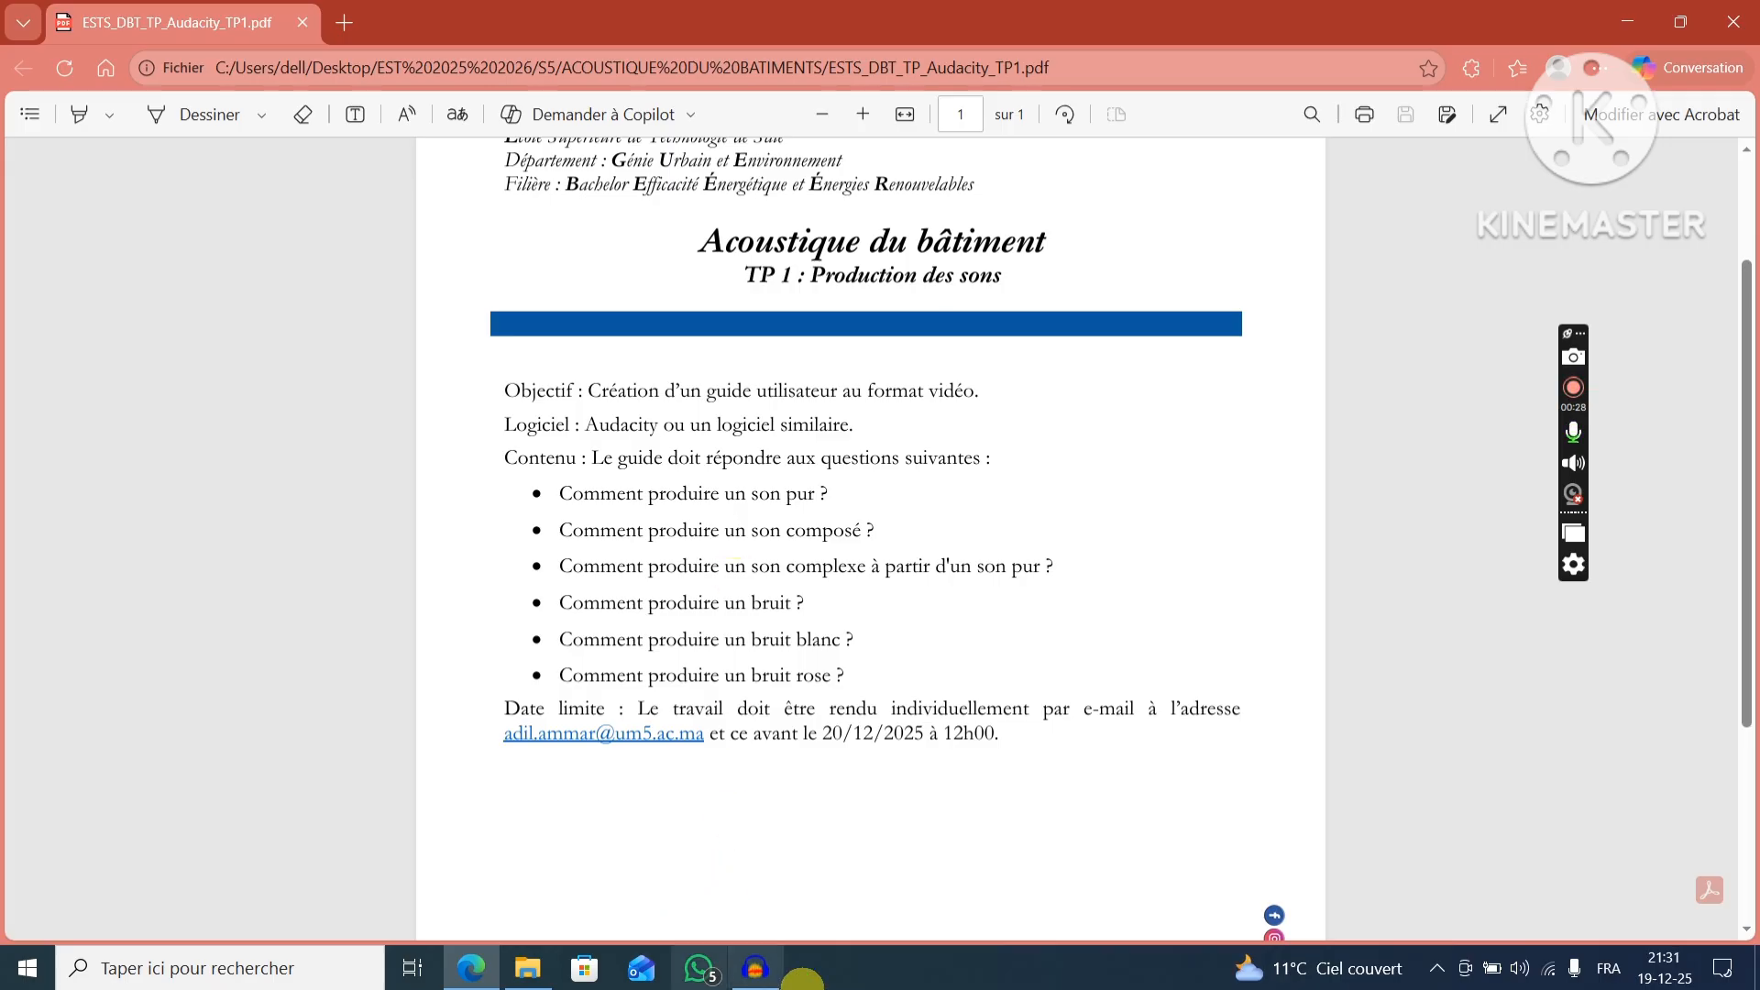
# Switch to Audacity and generate a sine tone with a frequency of 800 Hz and an amplitude of 0,8.
pyautogui.click(761, 972)
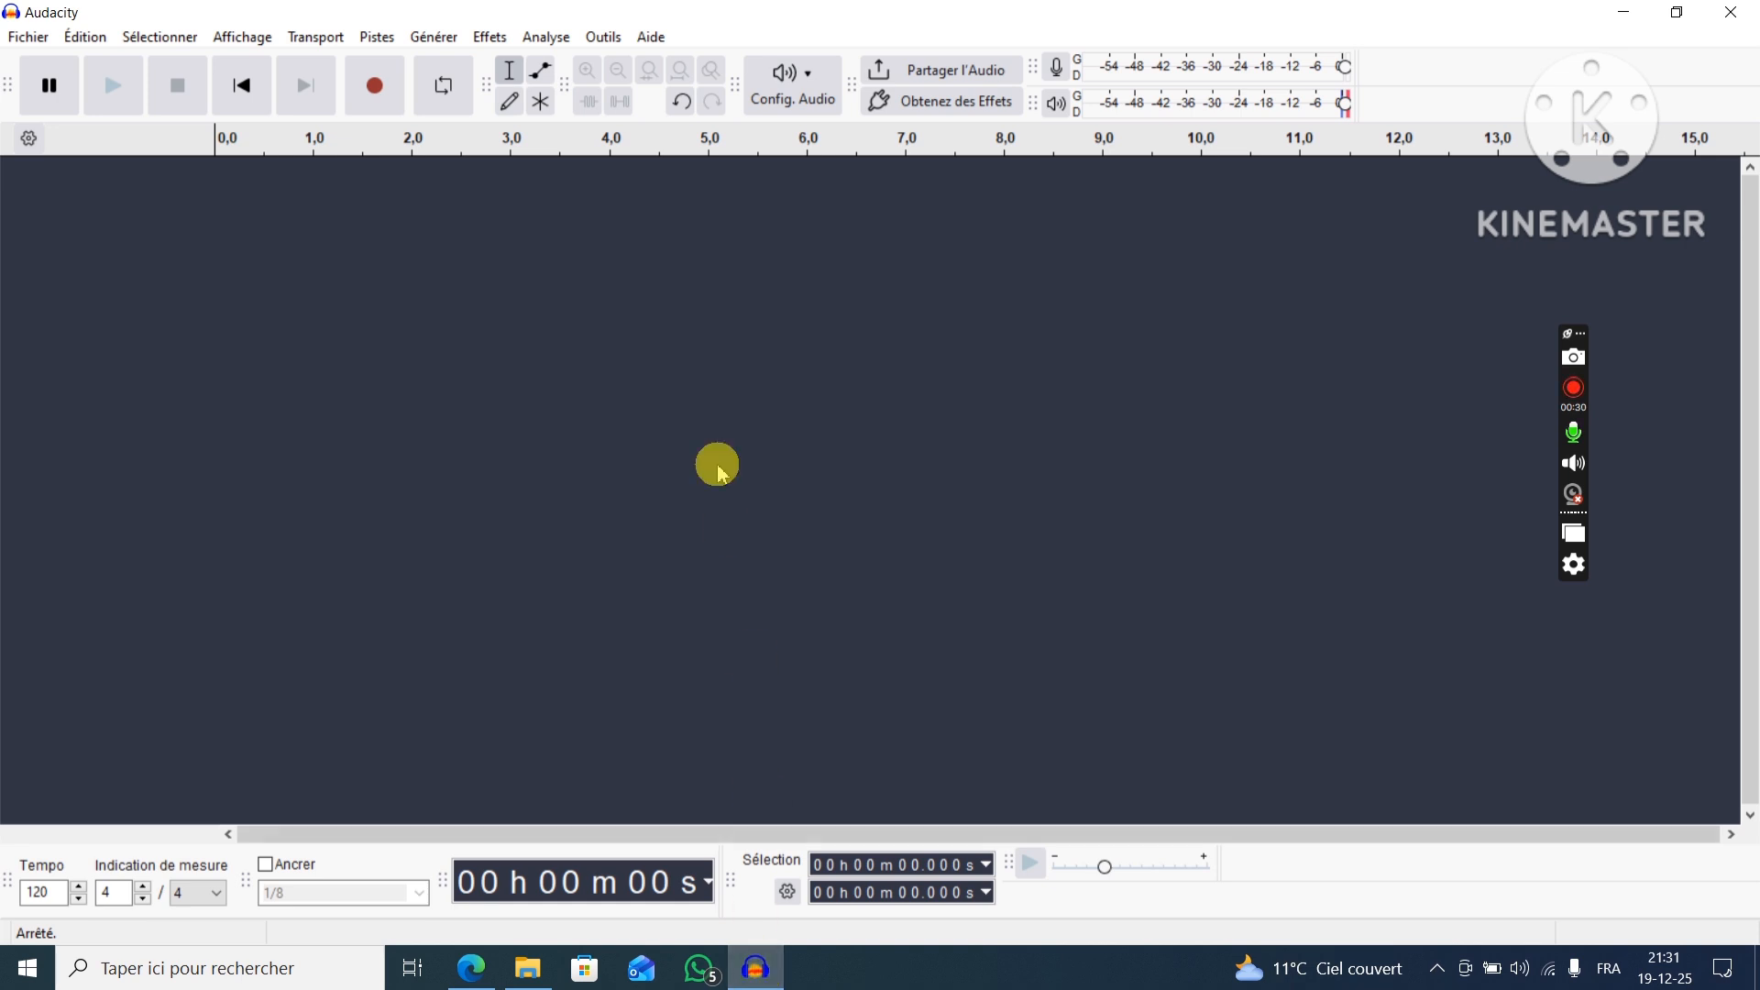
pyautogui.moveTo(708, 426); pyautogui.dragTo(513, 447)
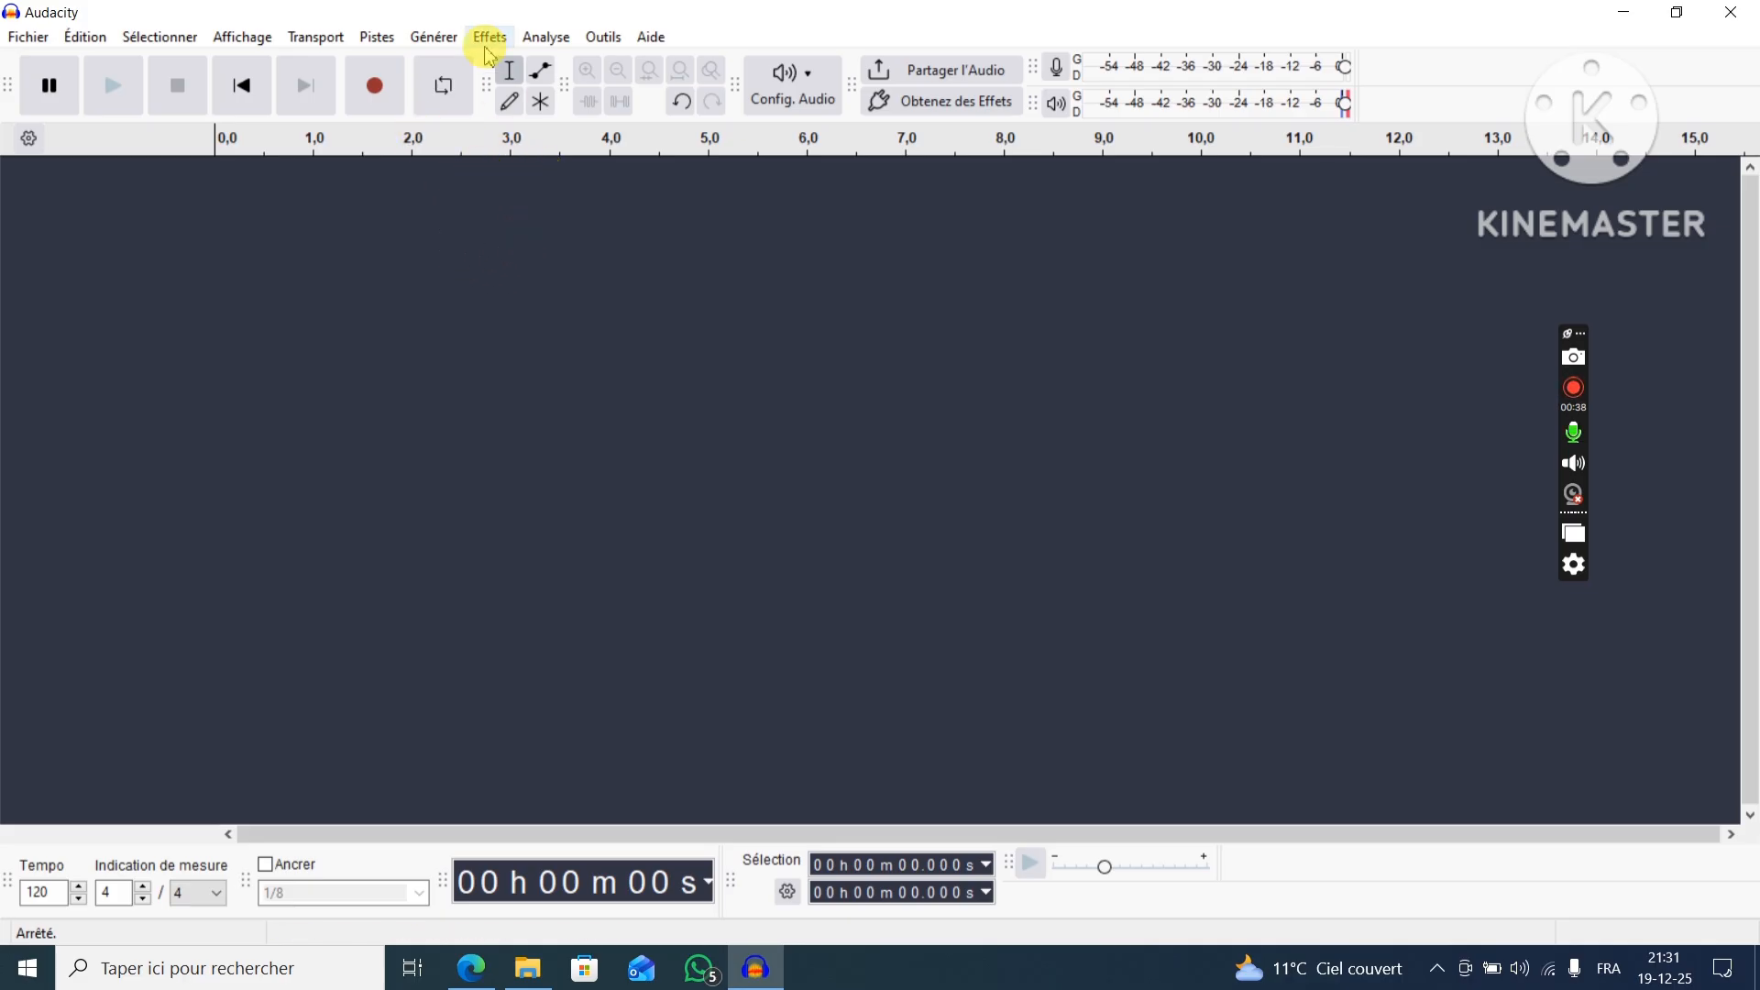
pyautogui.click(434, 37)
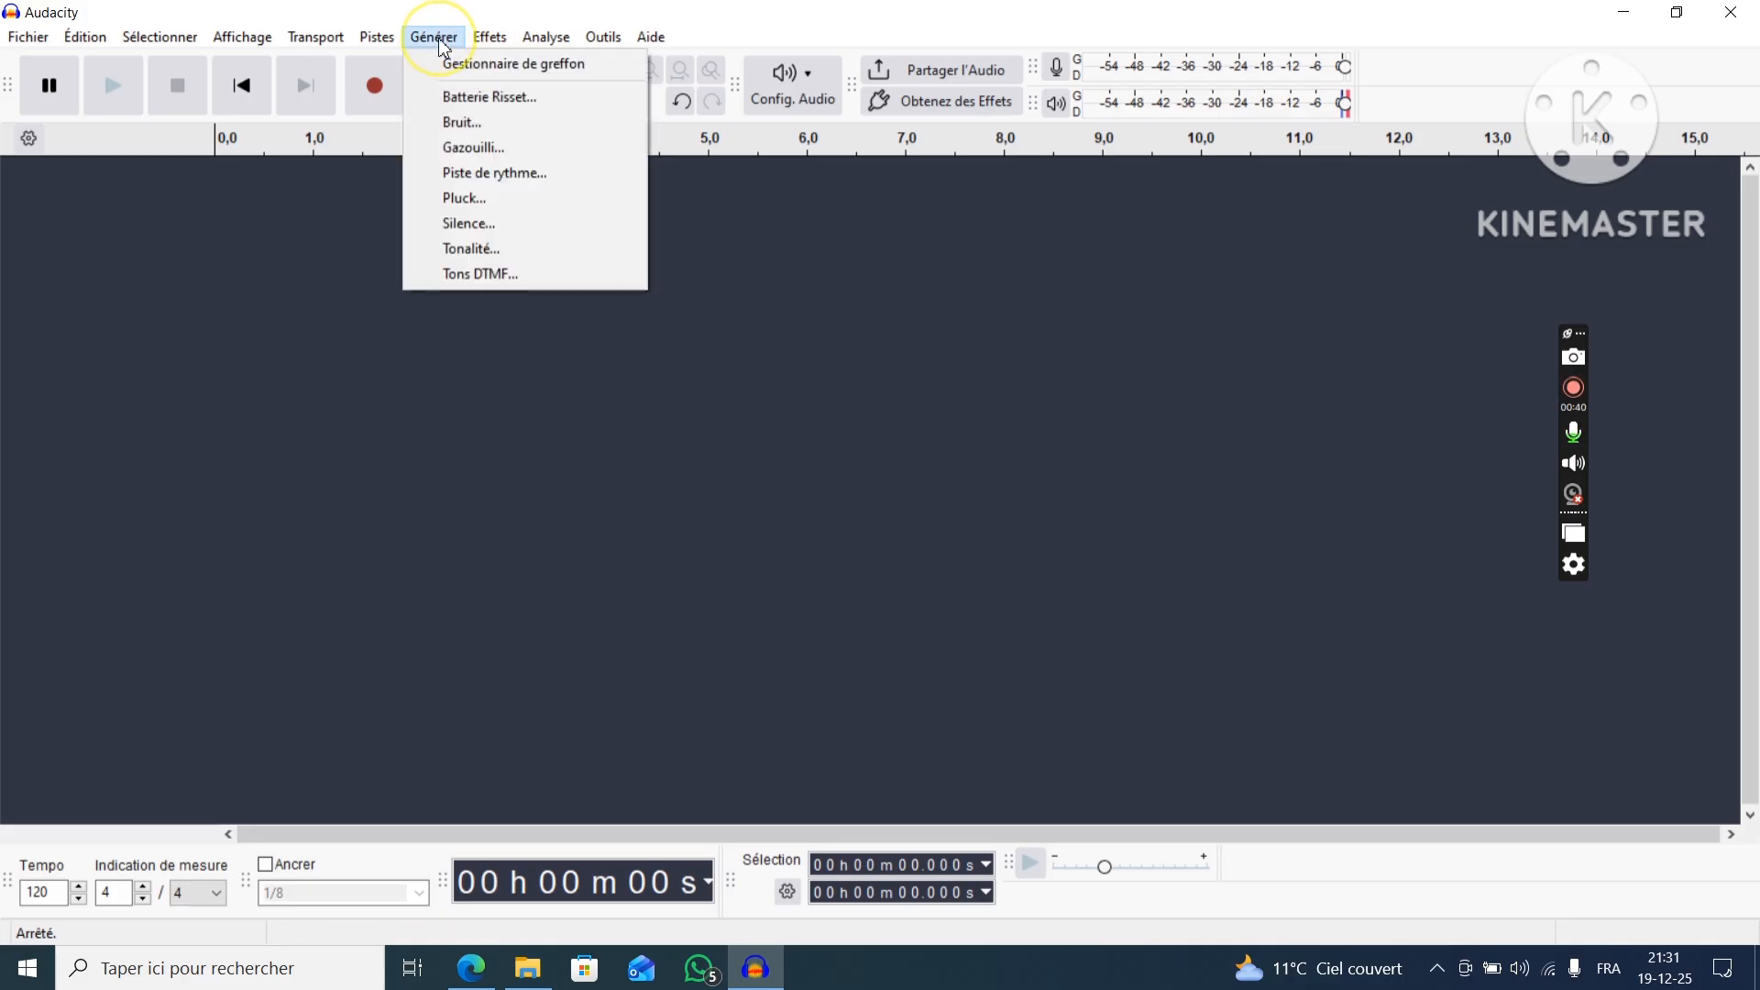
pyautogui.click(481, 251)
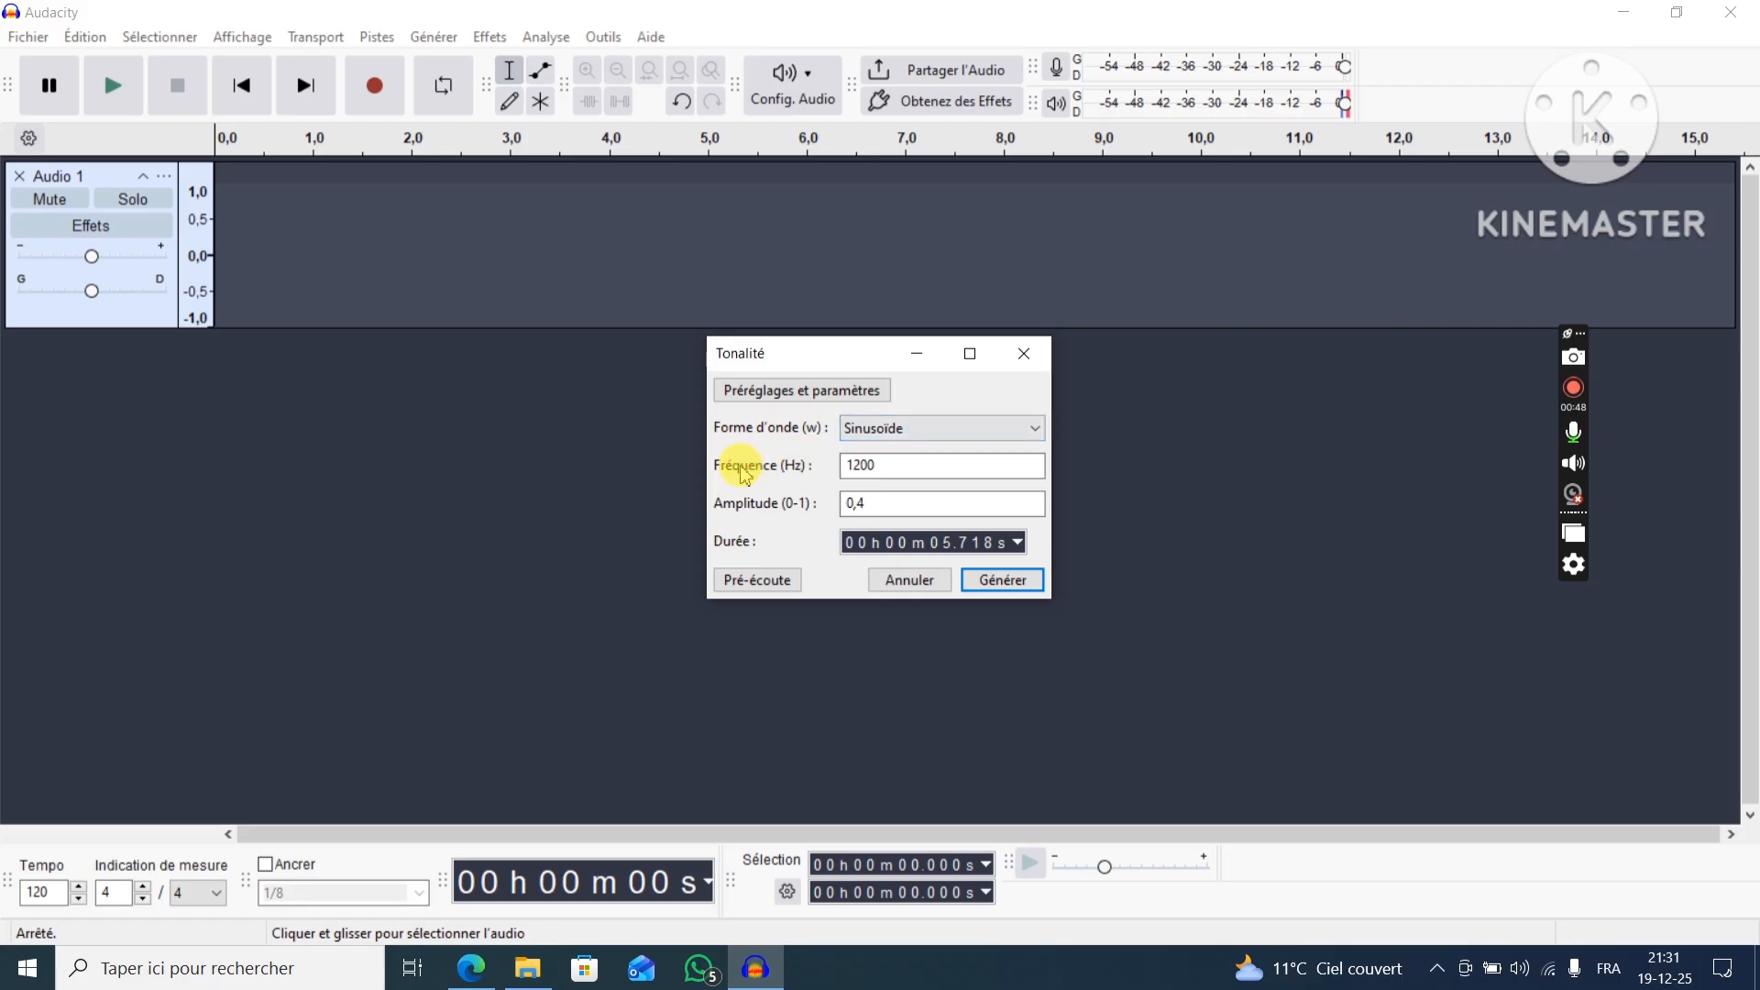
pyautogui.click(876, 467)
pyautogui.moveTo(875, 466); pyautogui.dragTo(858, 470)
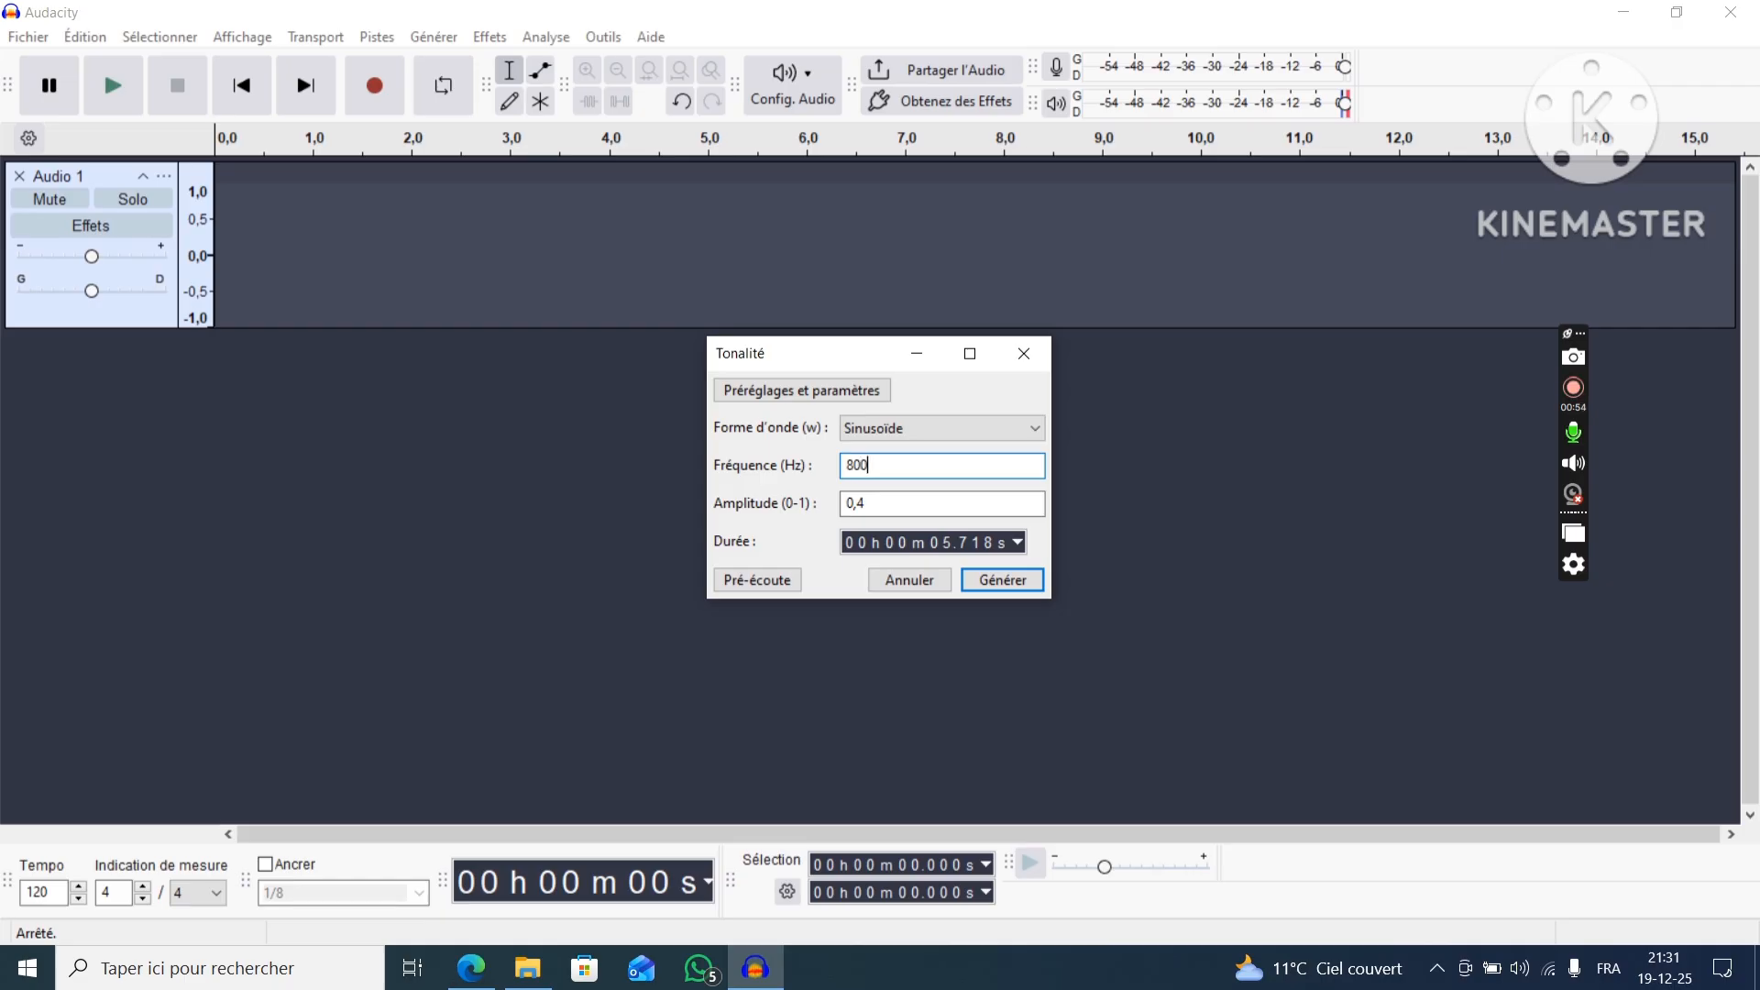
pyautogui.click(869, 503)
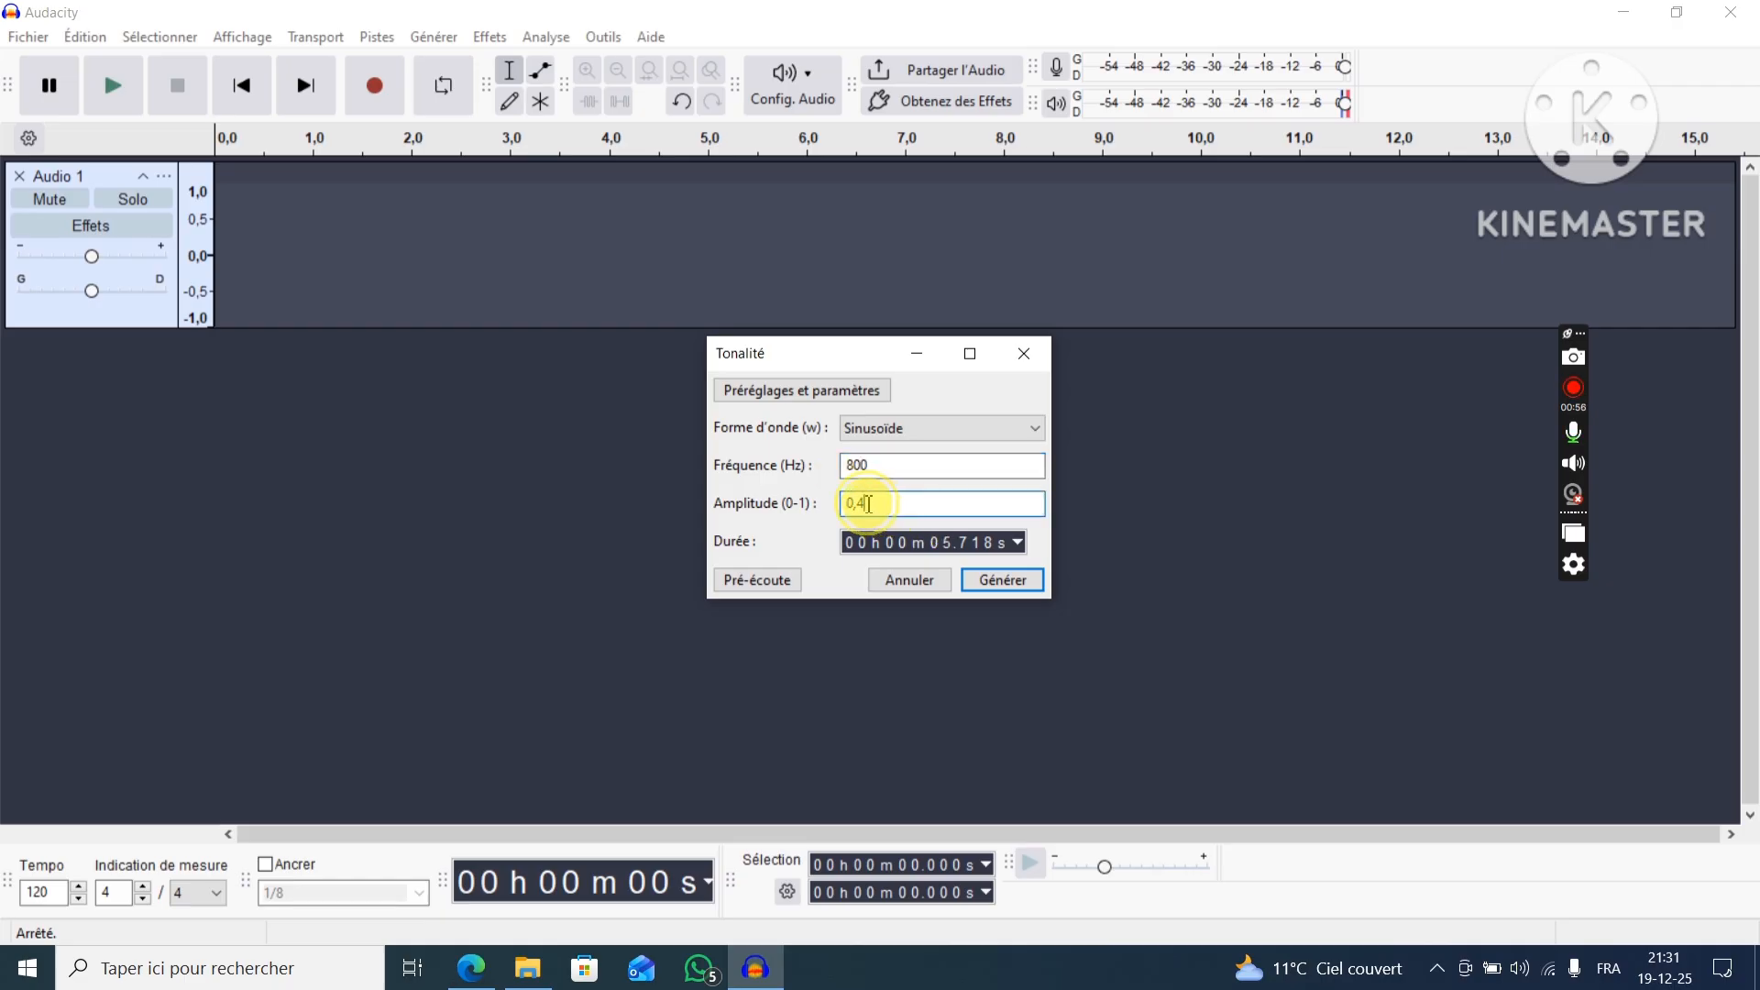
pyautogui.write('4')
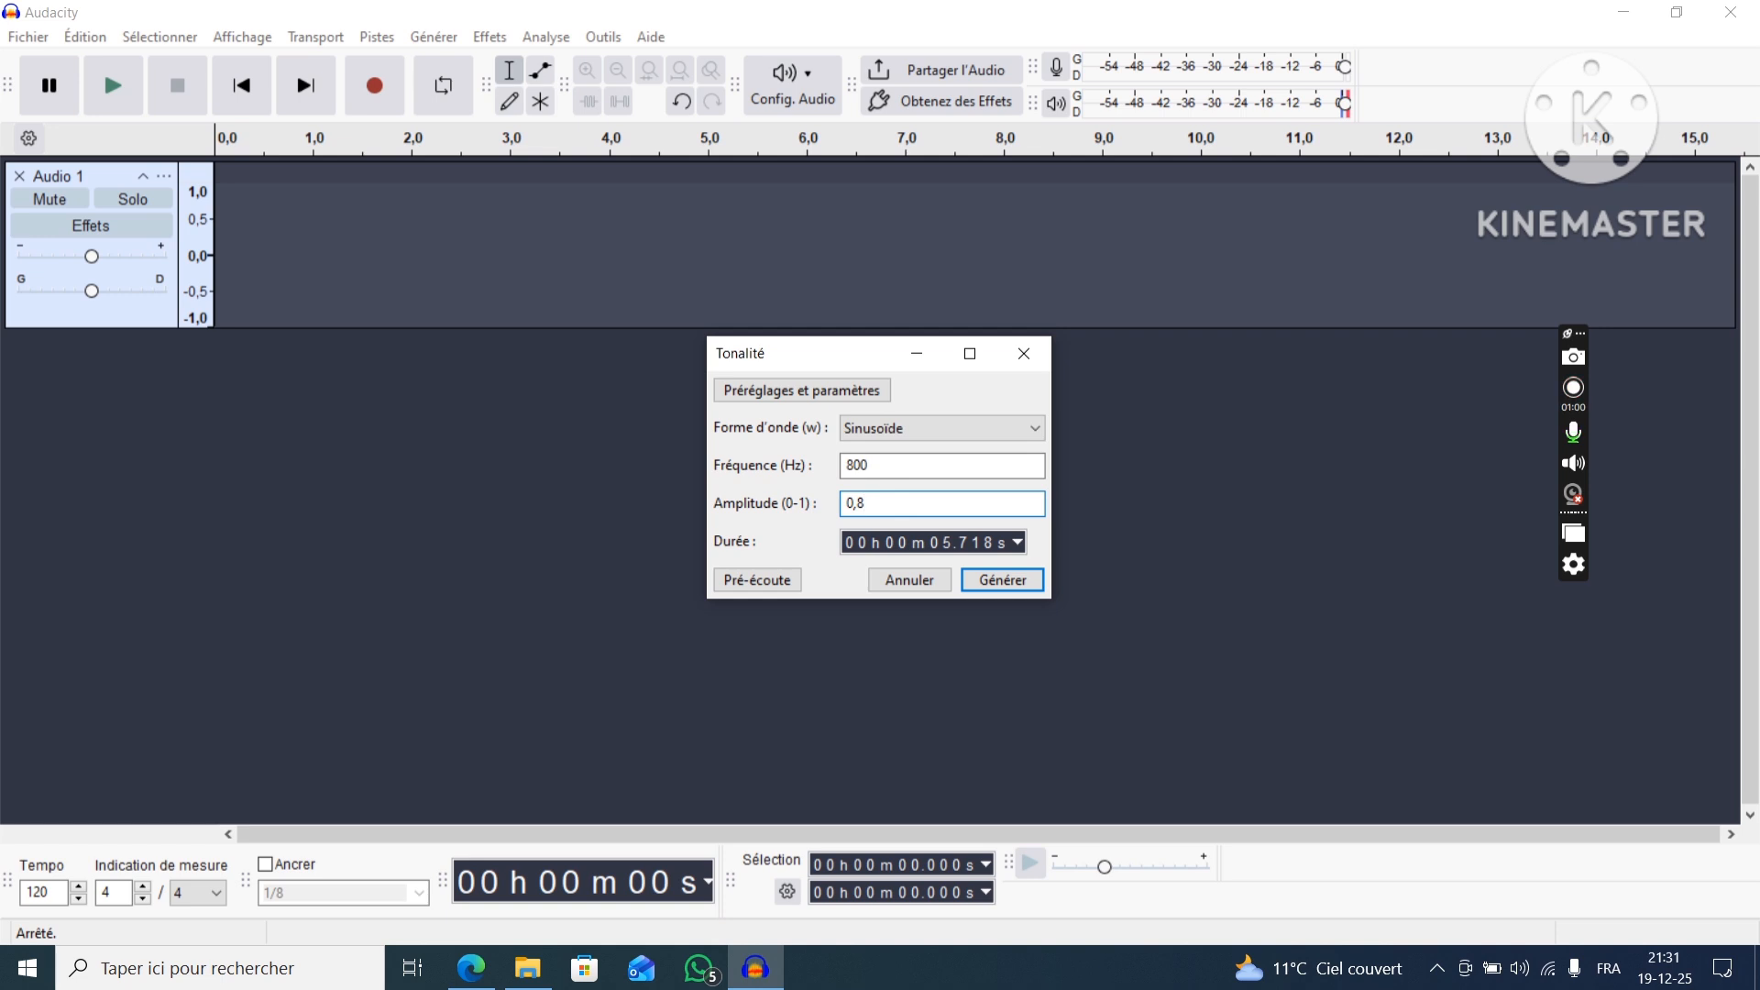
pyautogui.click(983, 587)
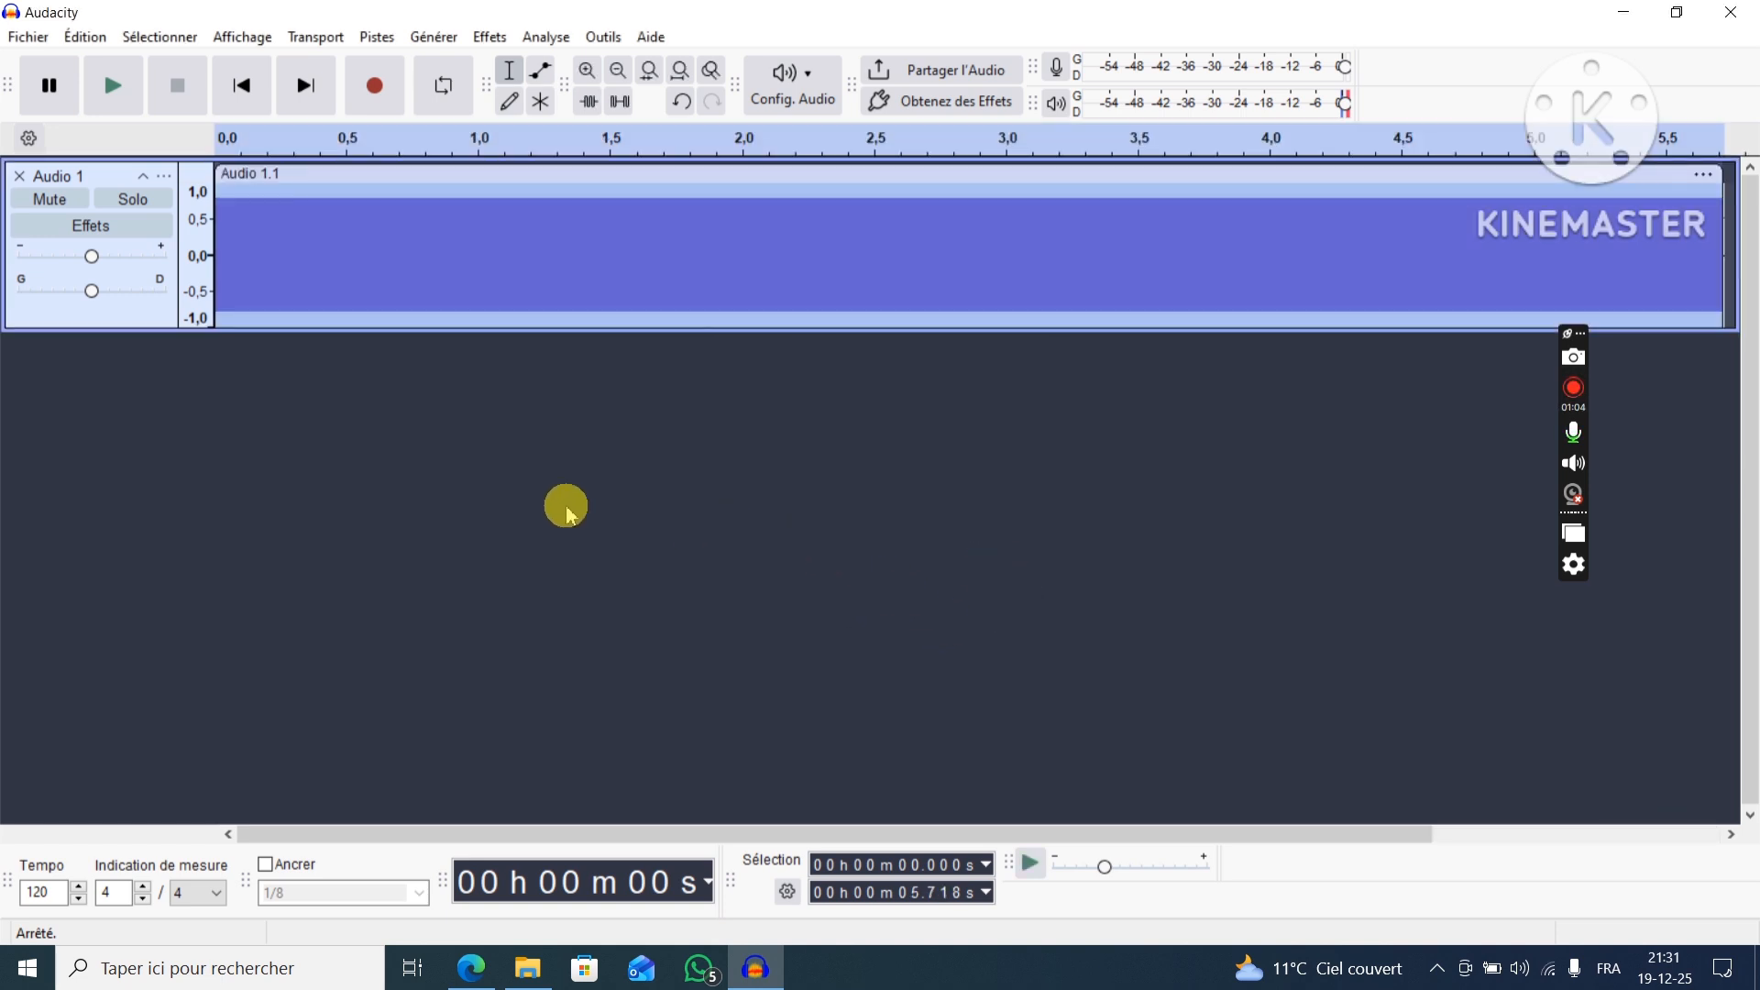
# Play back the generated 800 Hz tone and stop the playback.
pyautogui.click(613, 477)
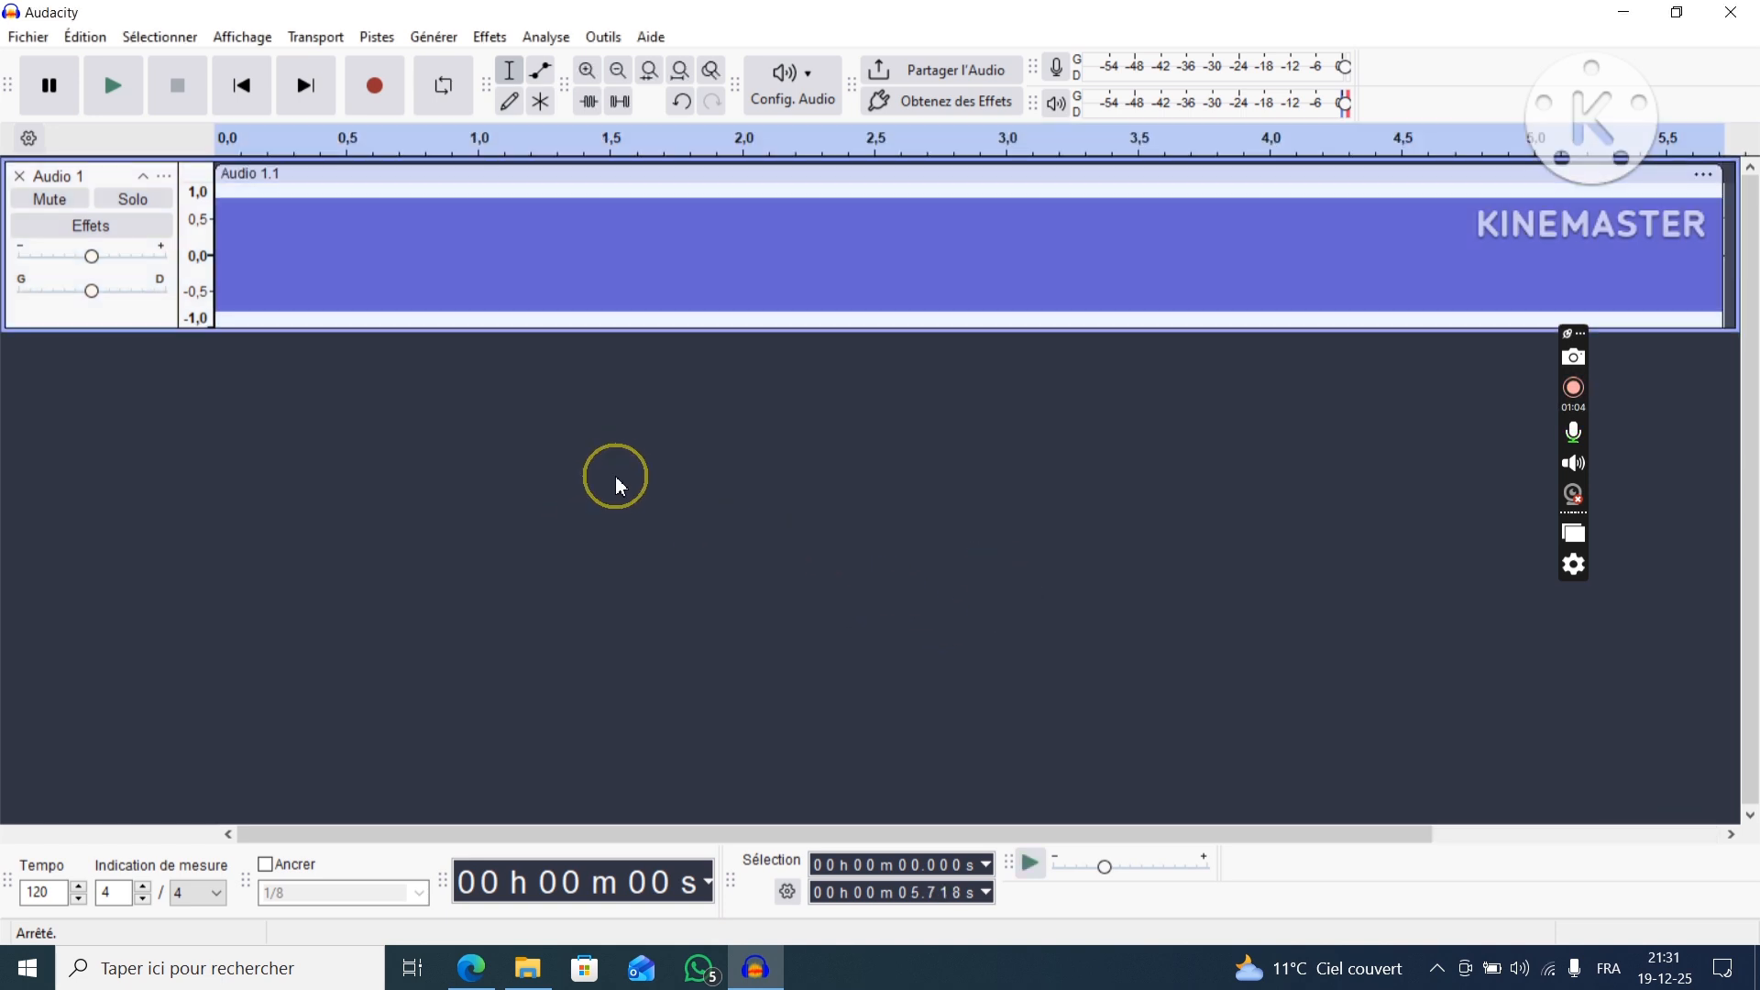
pyautogui.click(110, 101)
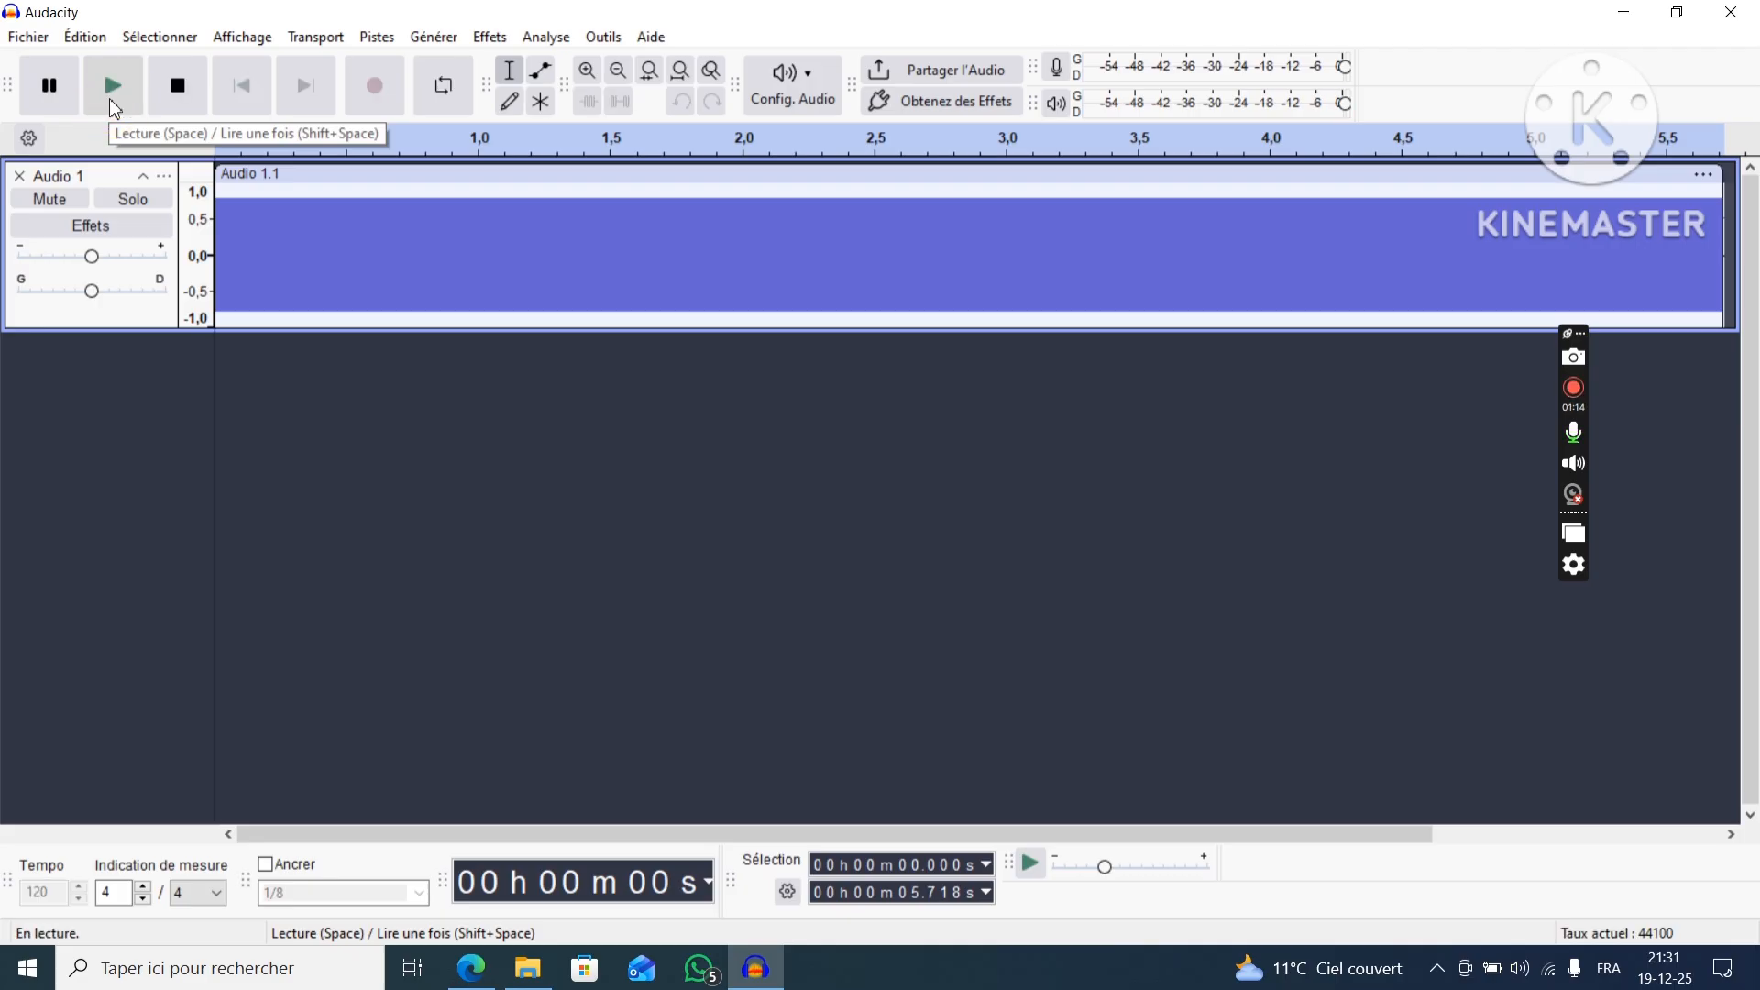
pyautogui.click(170, 90)
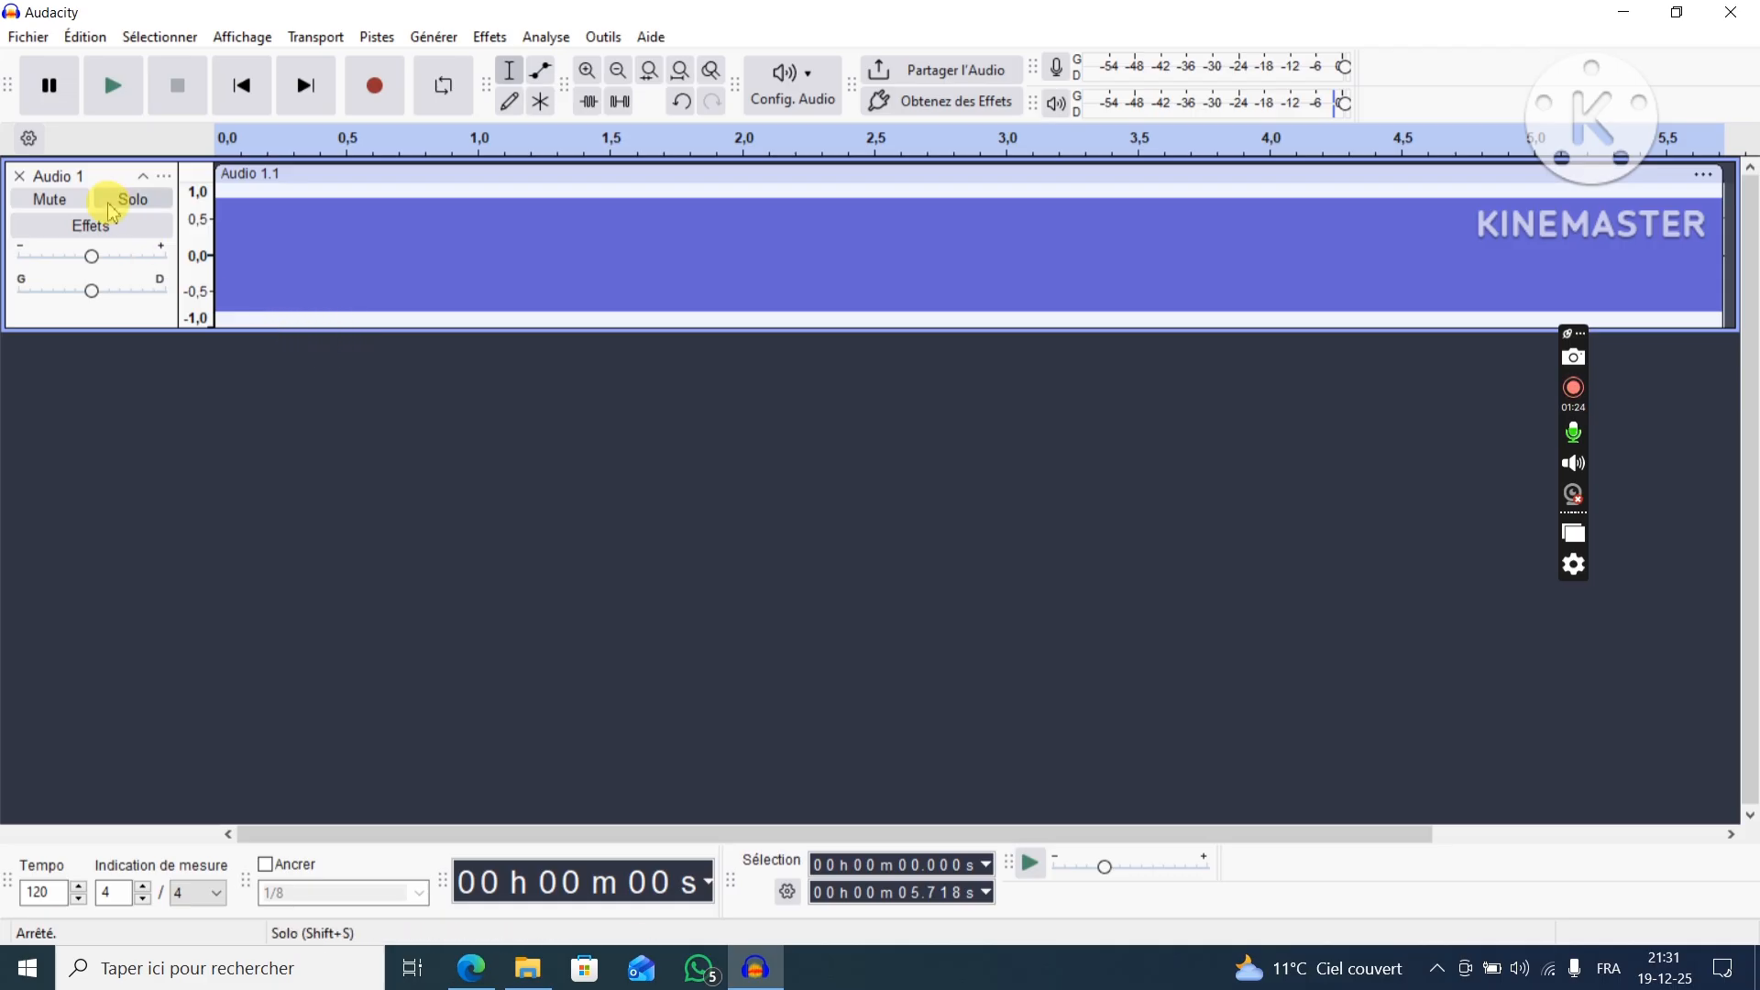
# Select the Audio 1 track, plot its frequency spectrum, and close the analysis window.
pyautogui.click(97, 176)
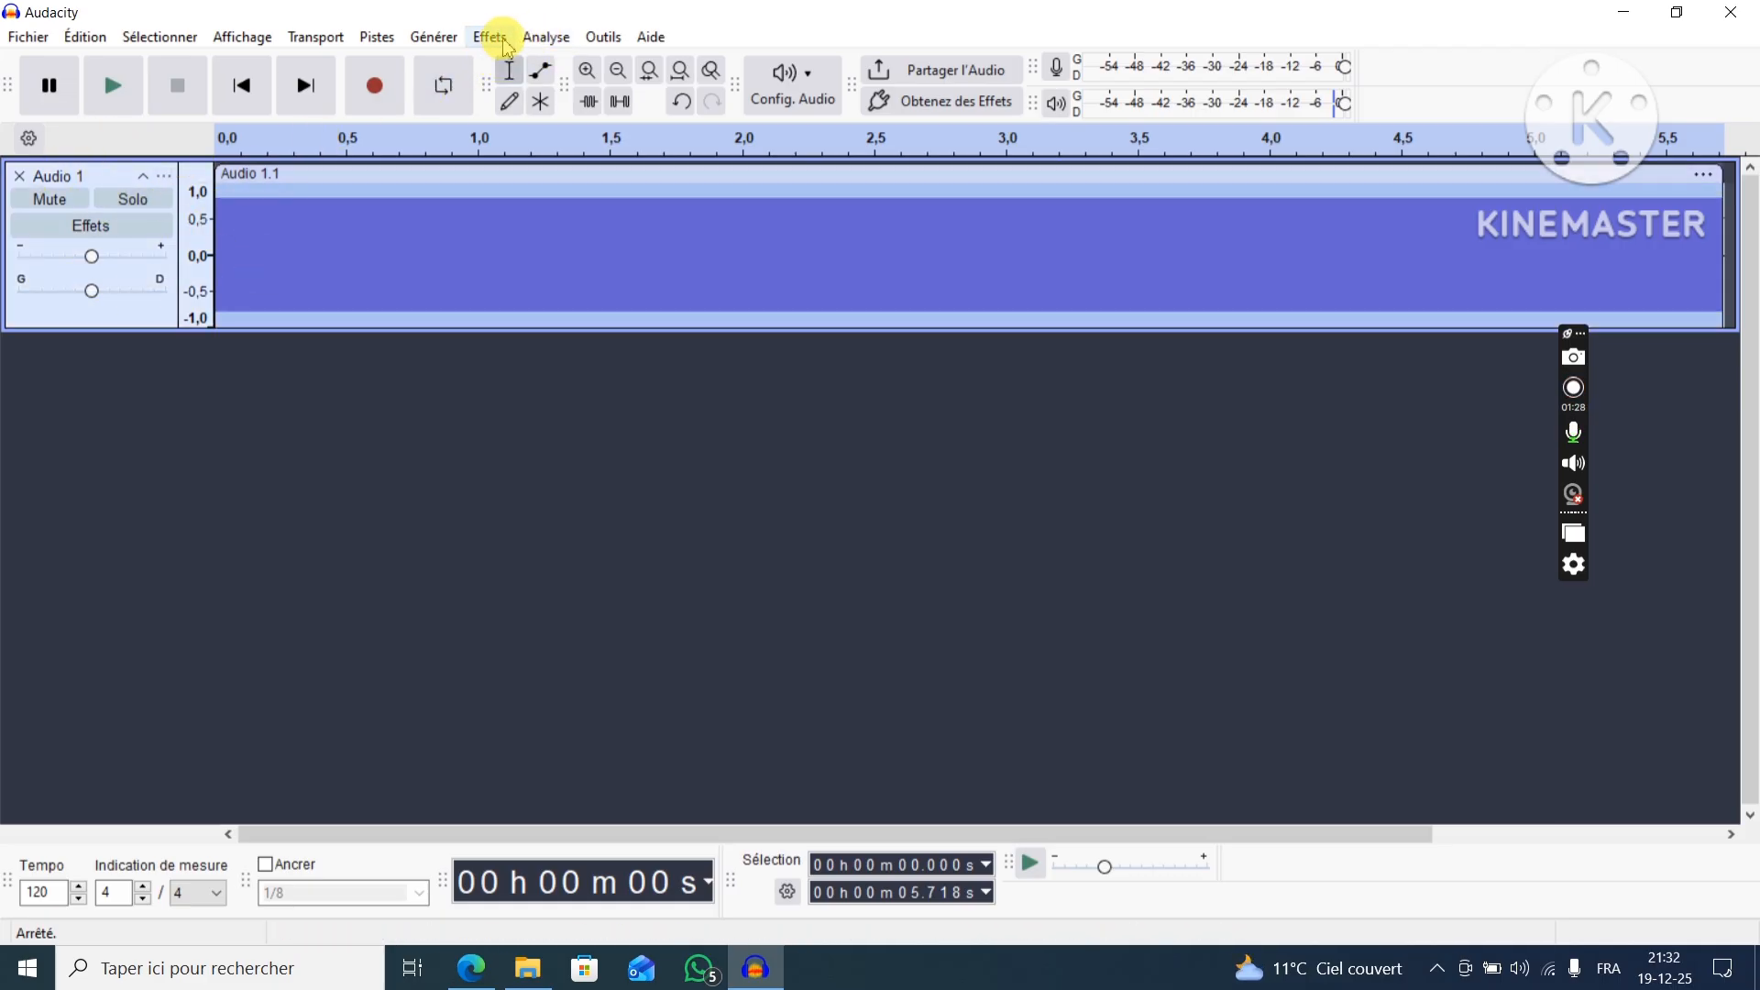
pyautogui.click(548, 38)
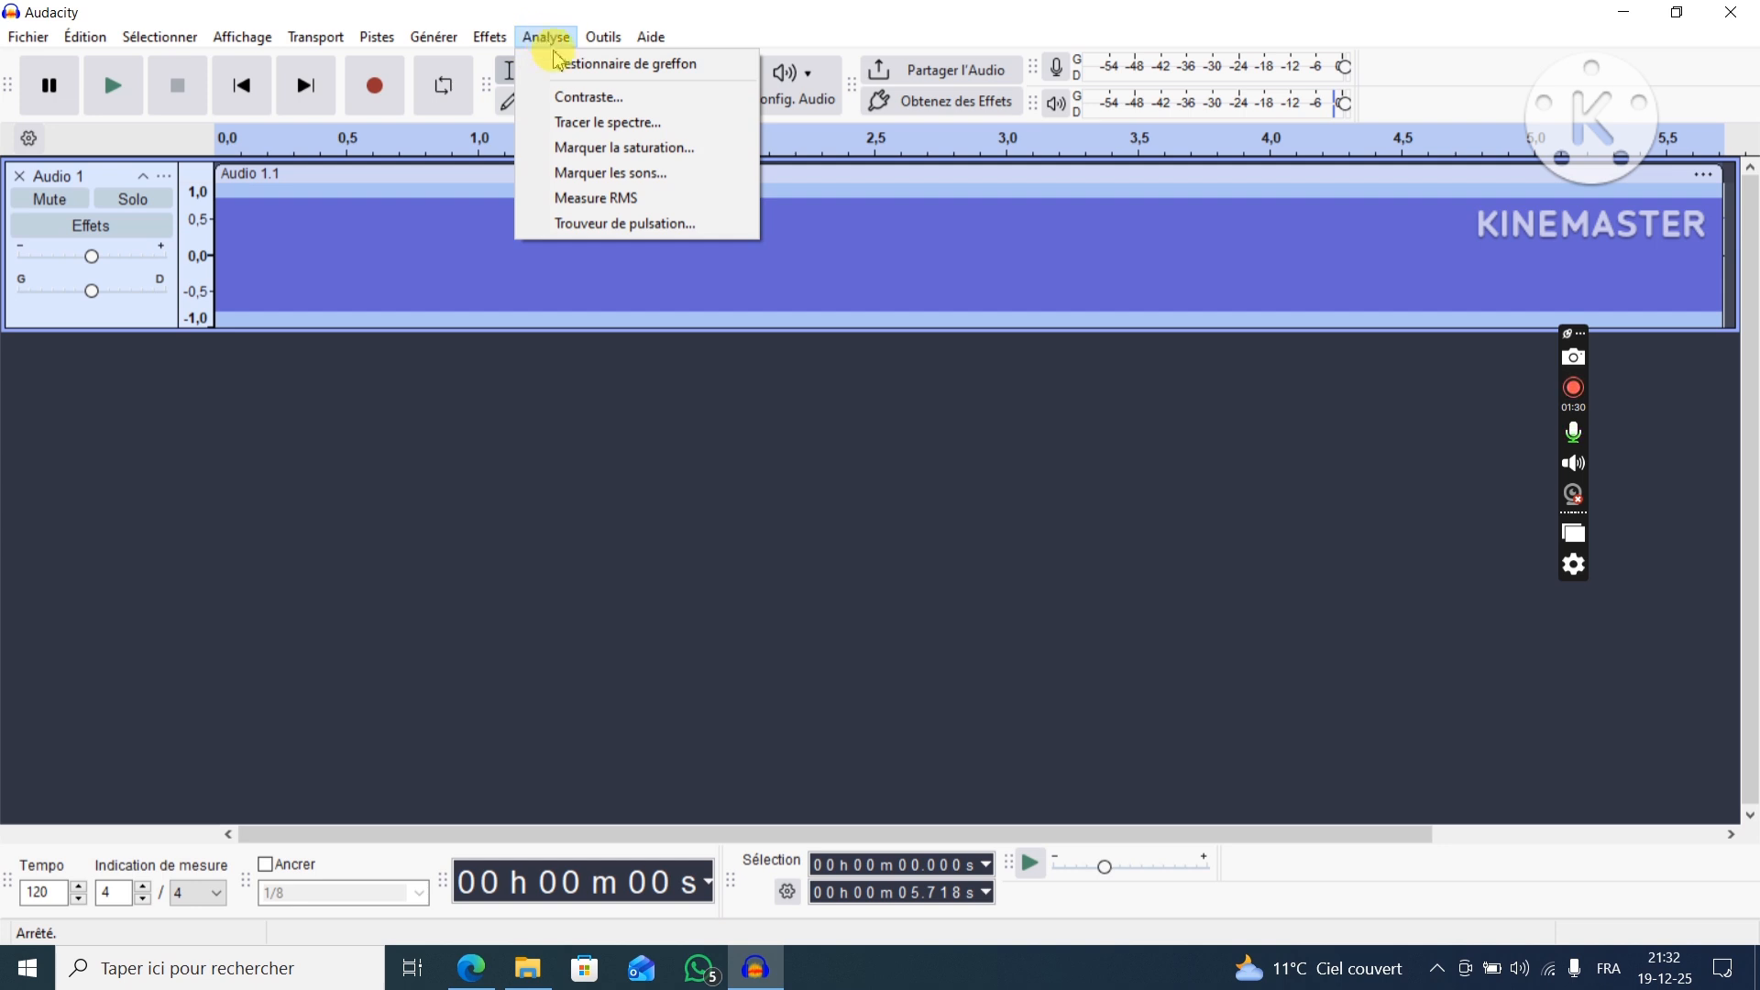
pyautogui.click(600, 124)
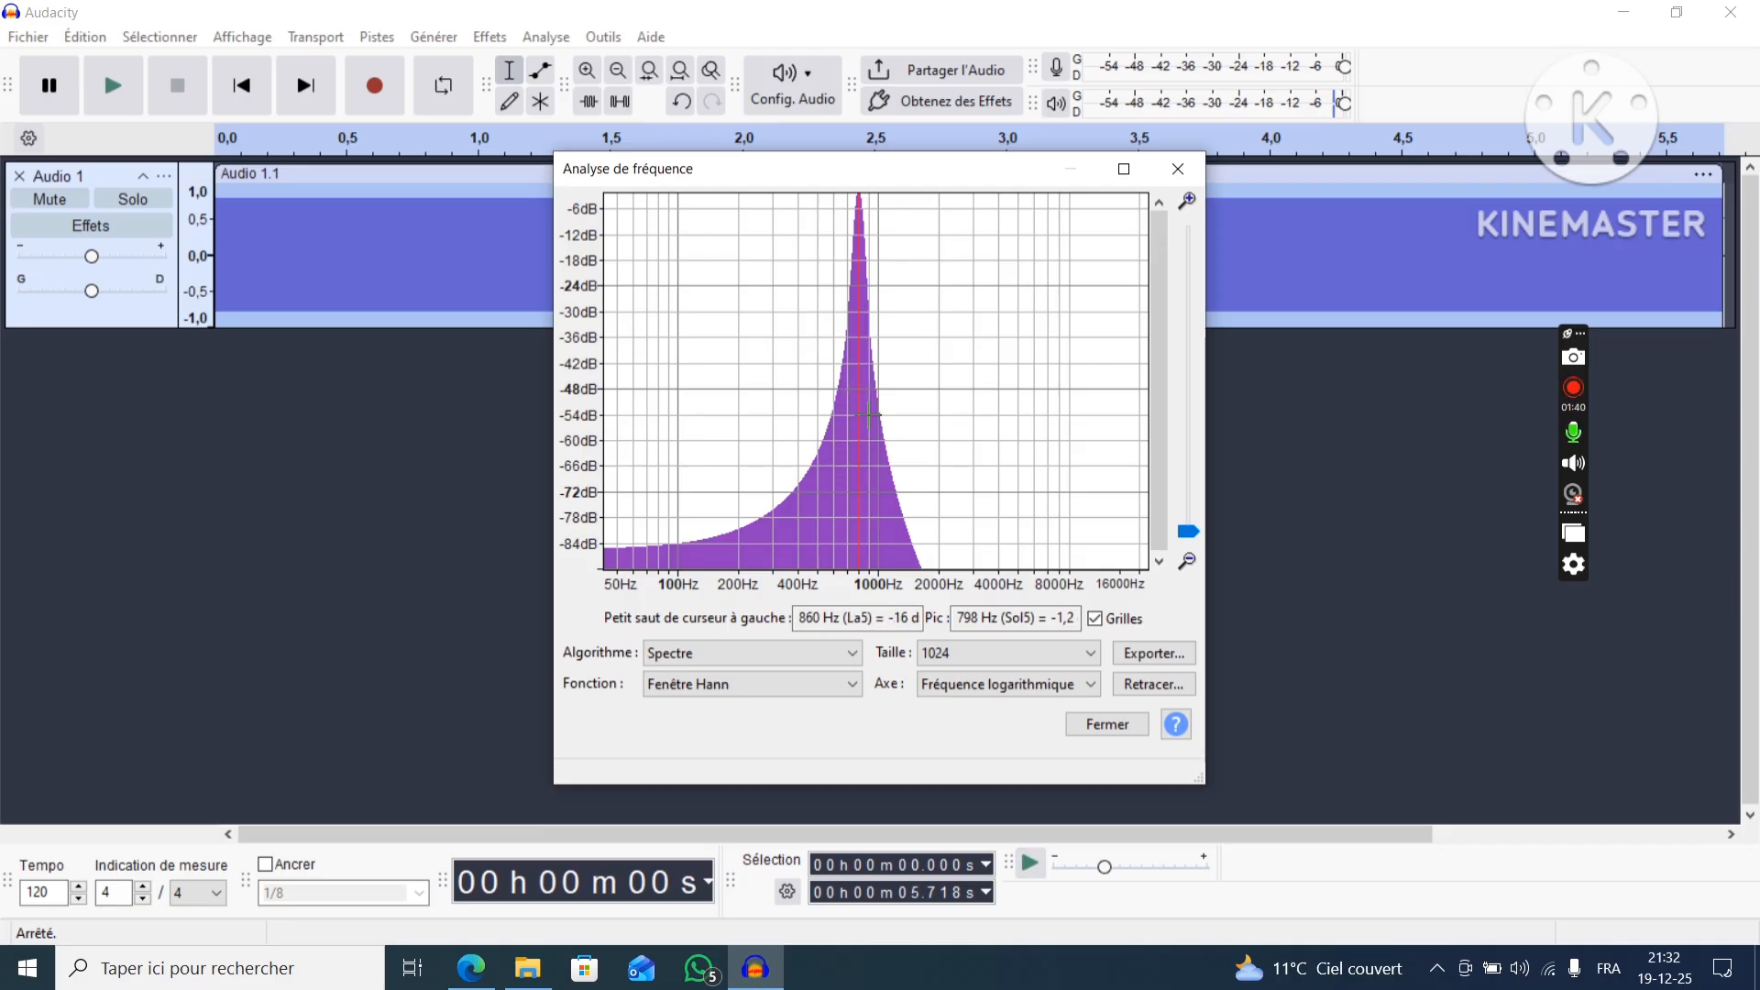
pyautogui.click(1175, 172)
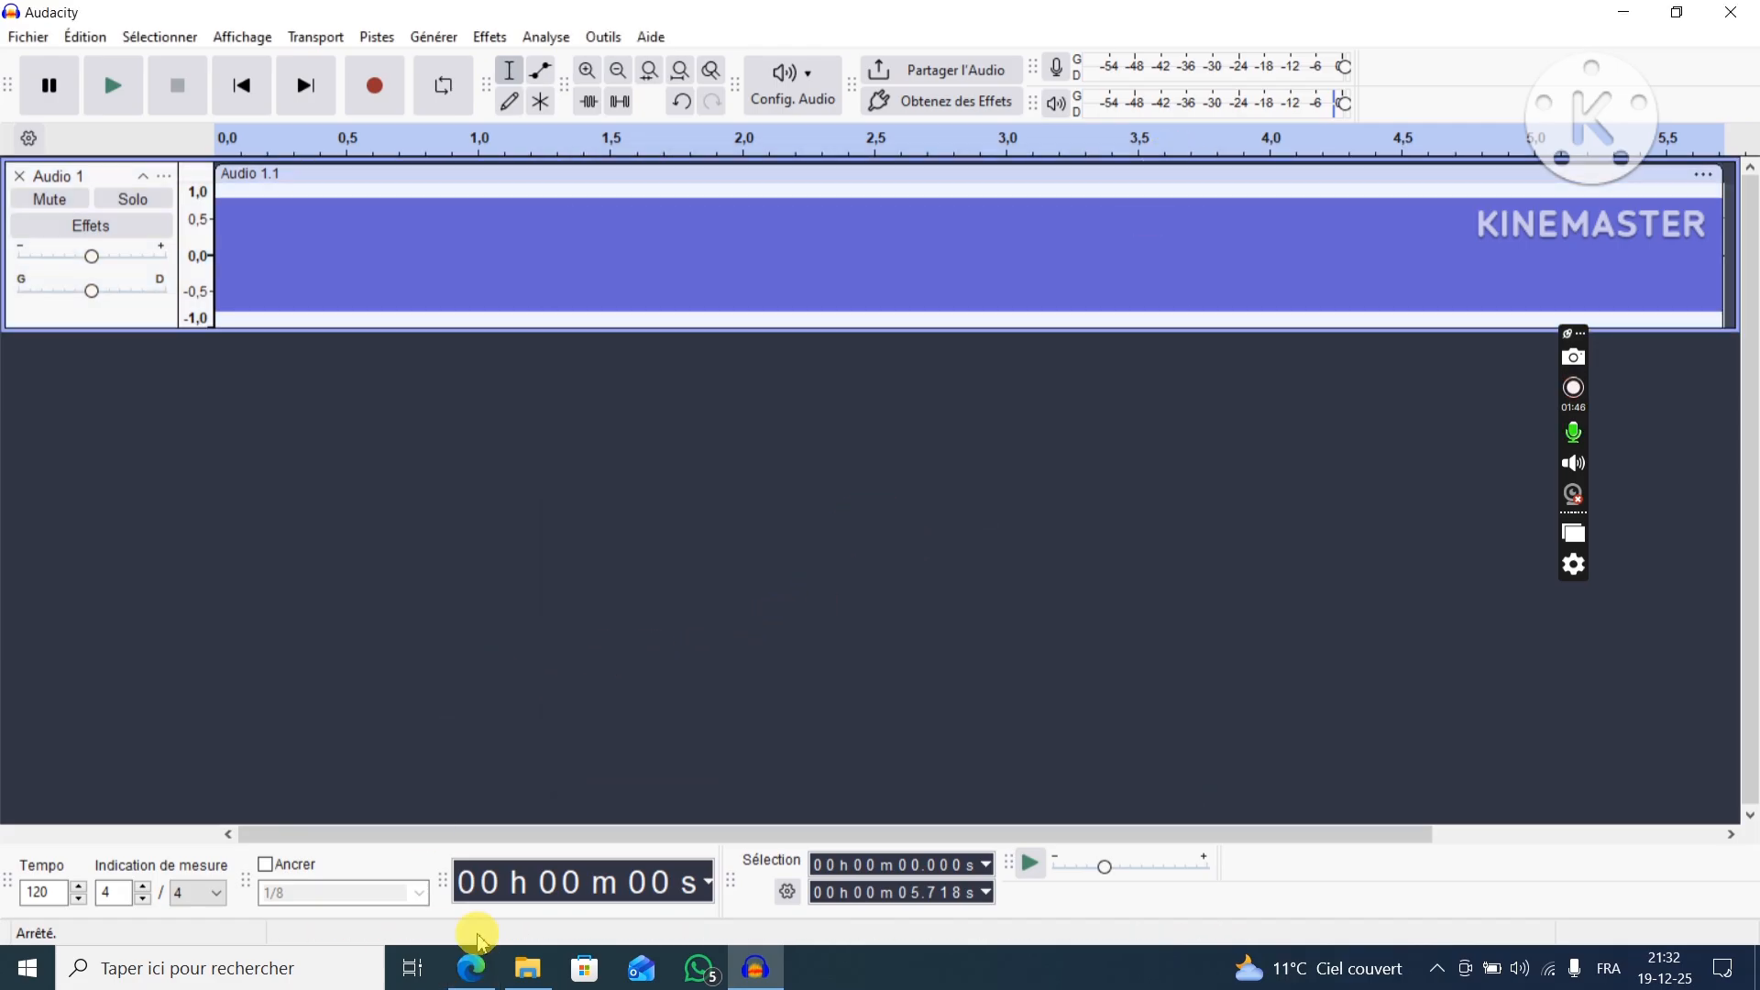
# Check the assignment PDF in the browser, return to Audacity, and generate a second sine tone at 650 Hz on a new track.
pyautogui.click(472, 968)
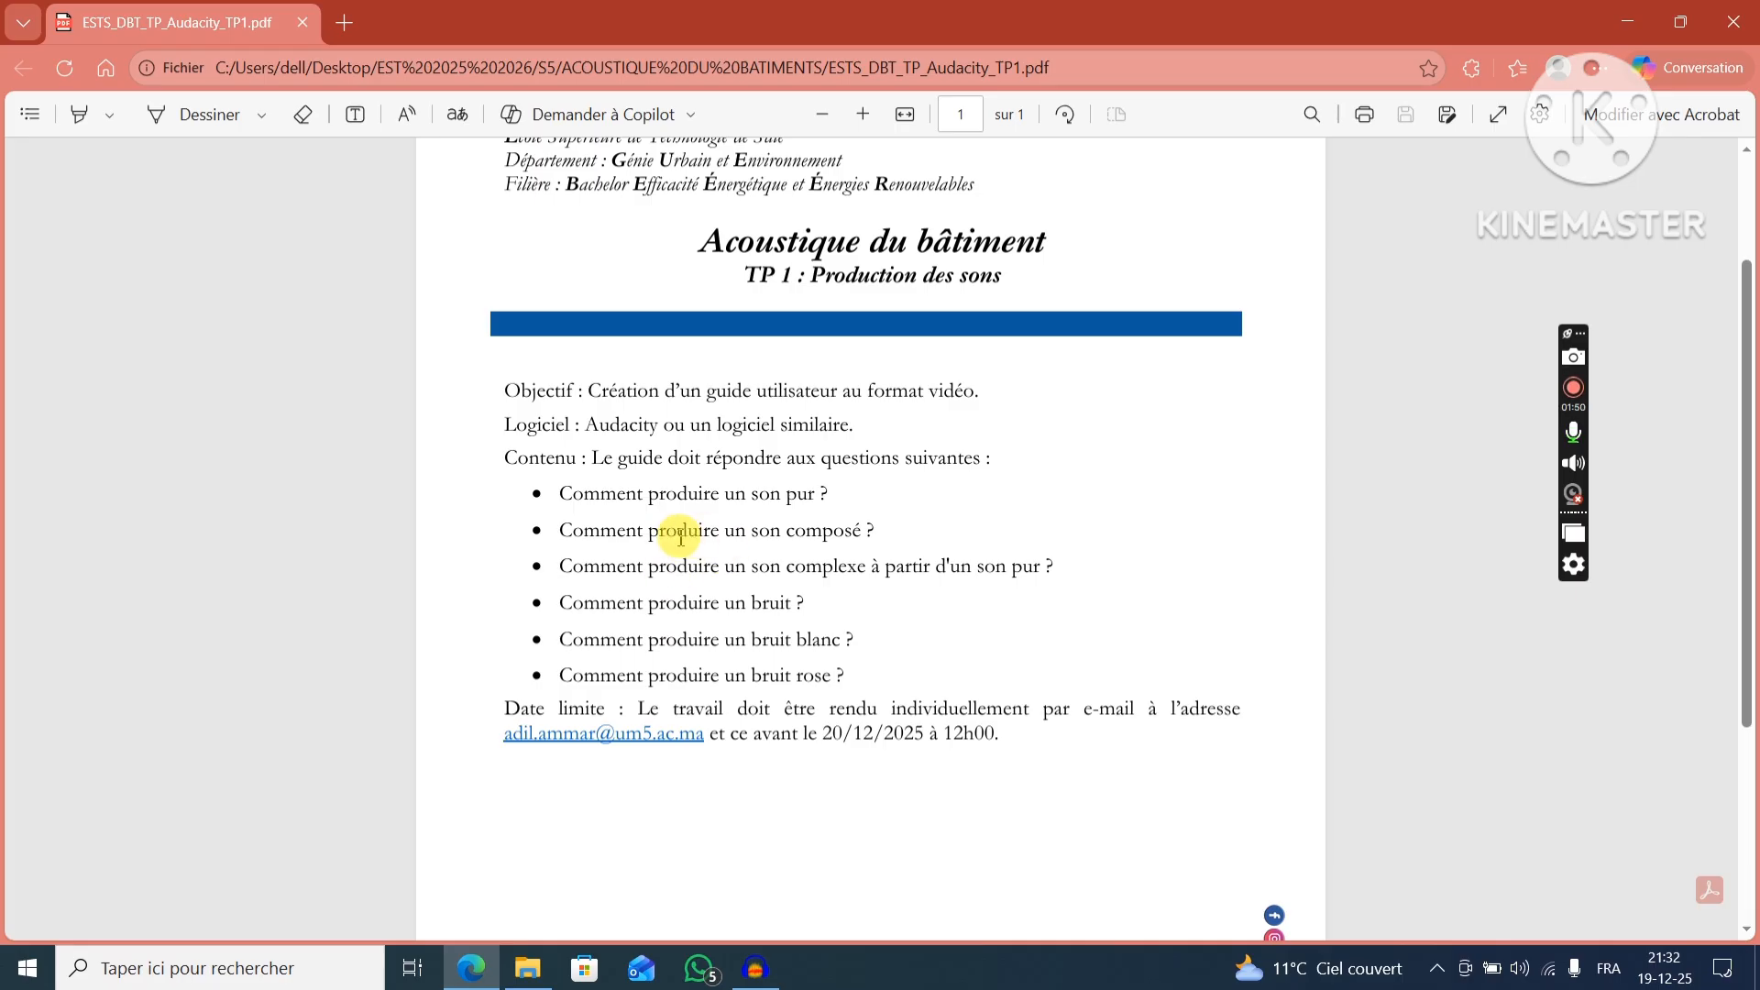
pyautogui.click(753, 968)
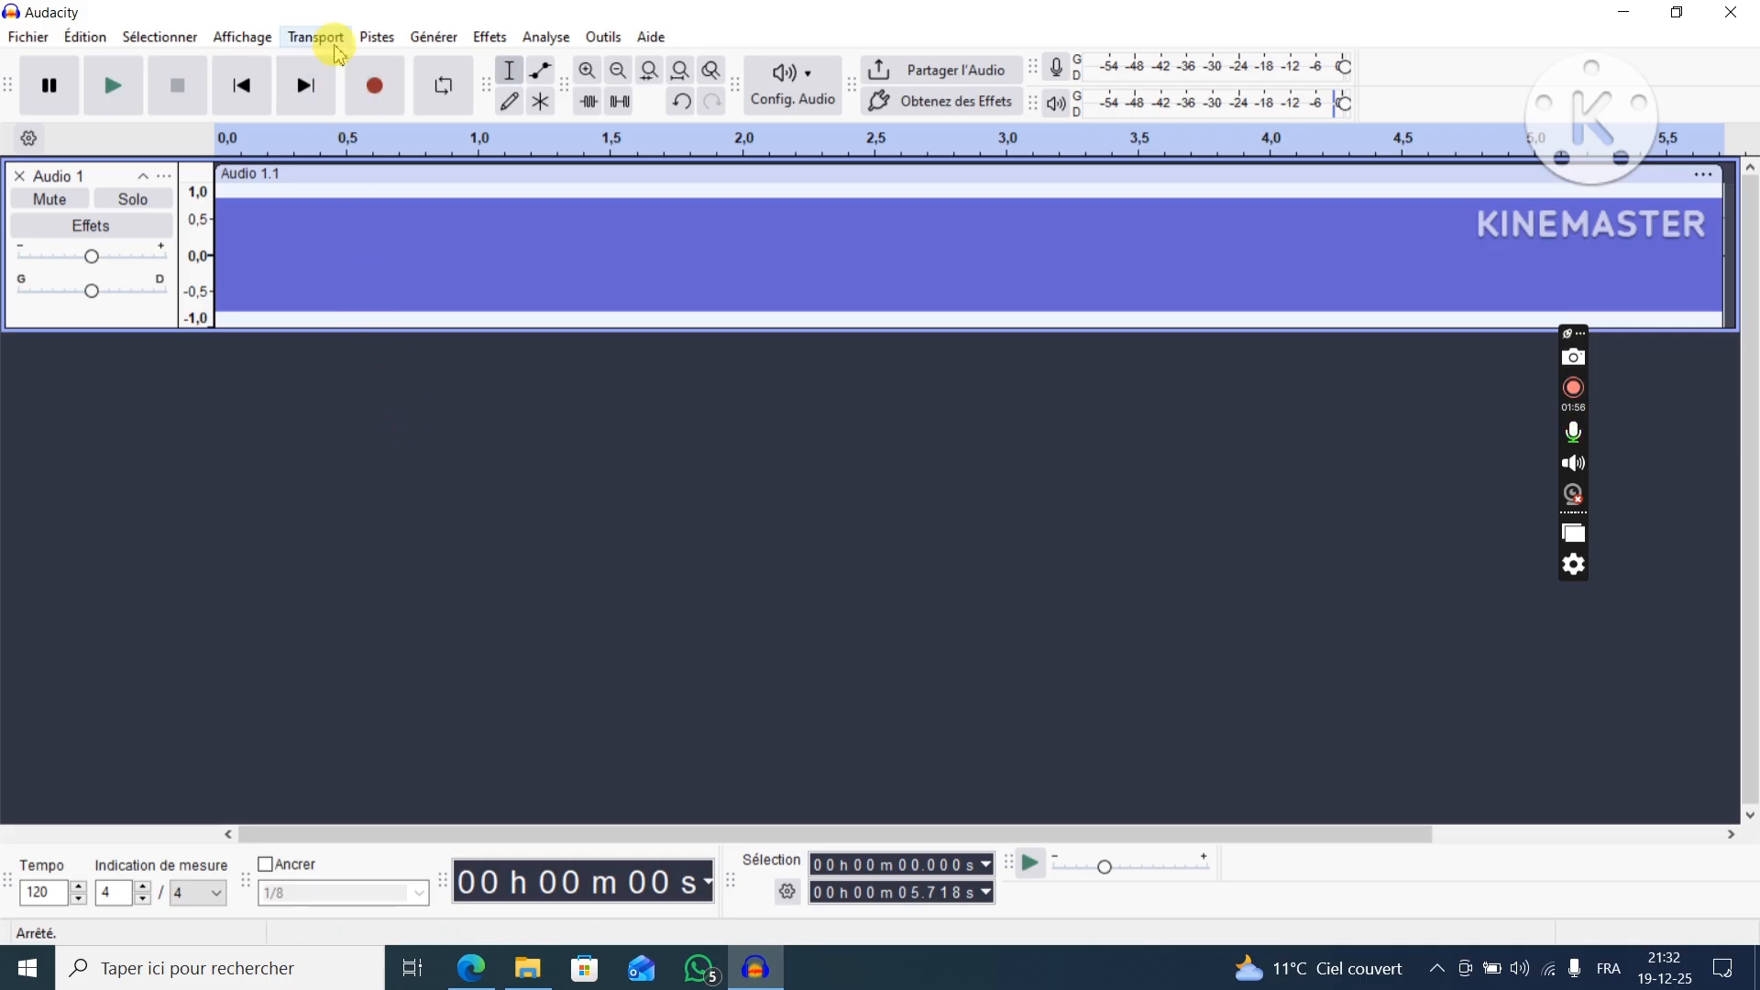
pyautogui.click(437, 39)
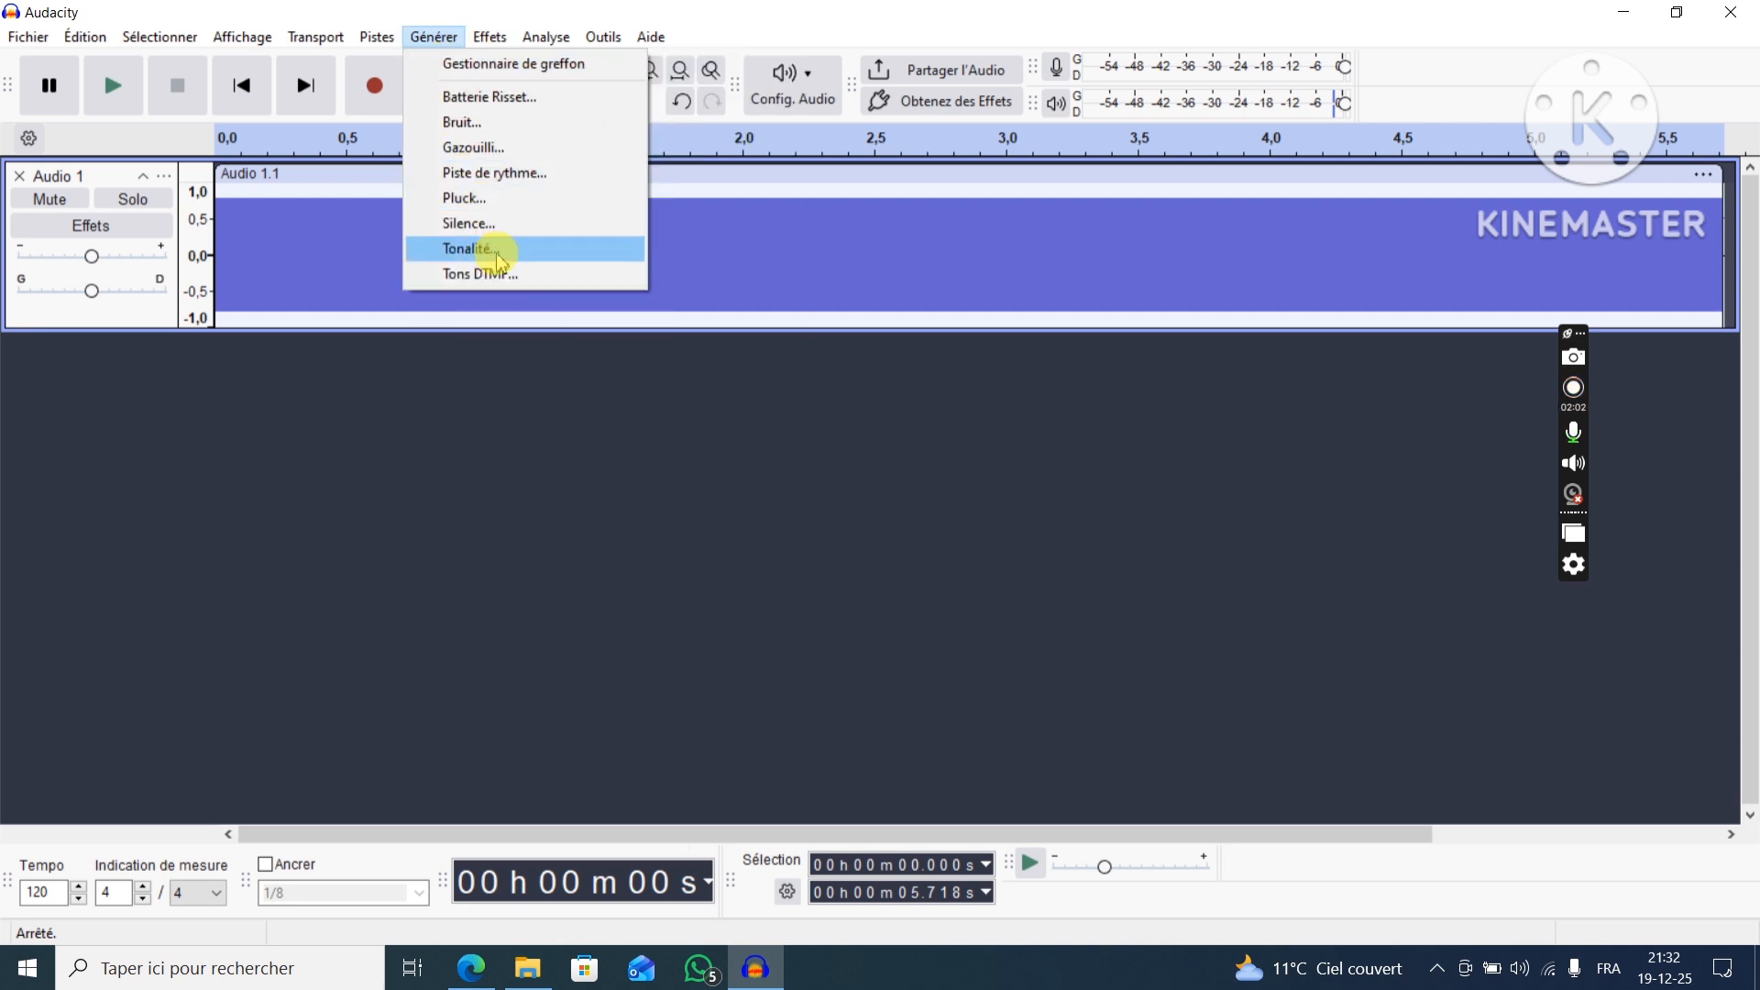
pyautogui.click(489, 250)
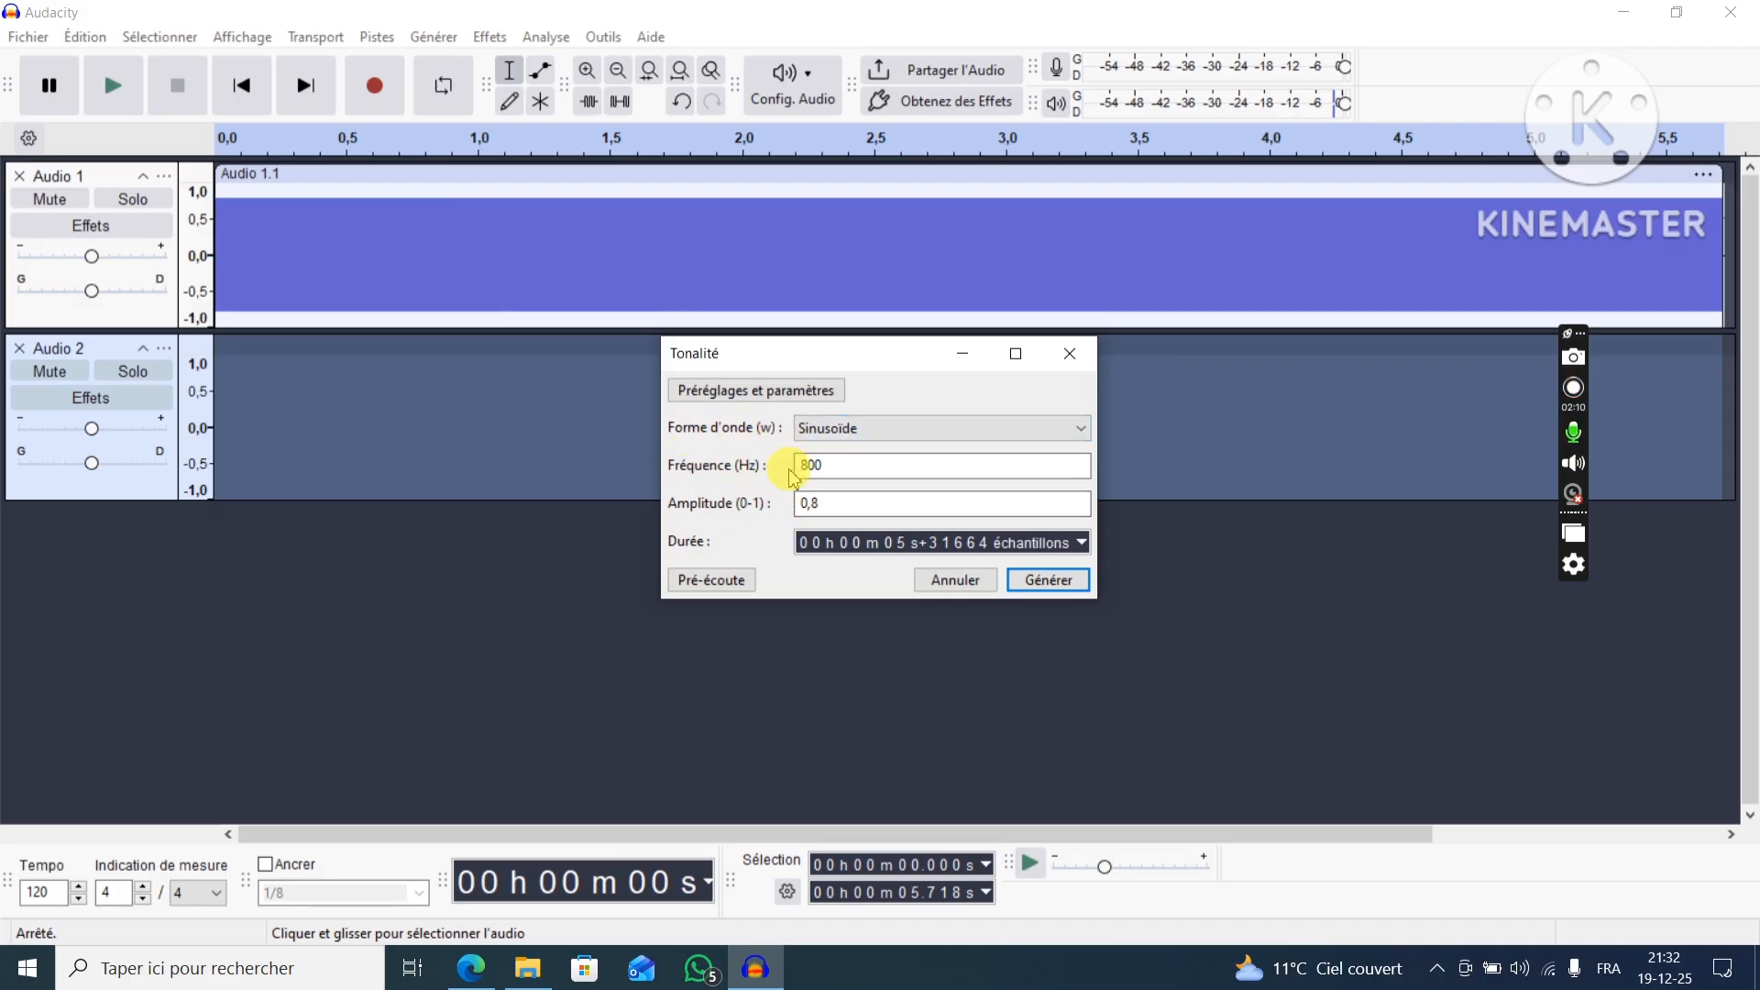
pyautogui.moveTo(839, 466); pyautogui.dragTo(772, 472)
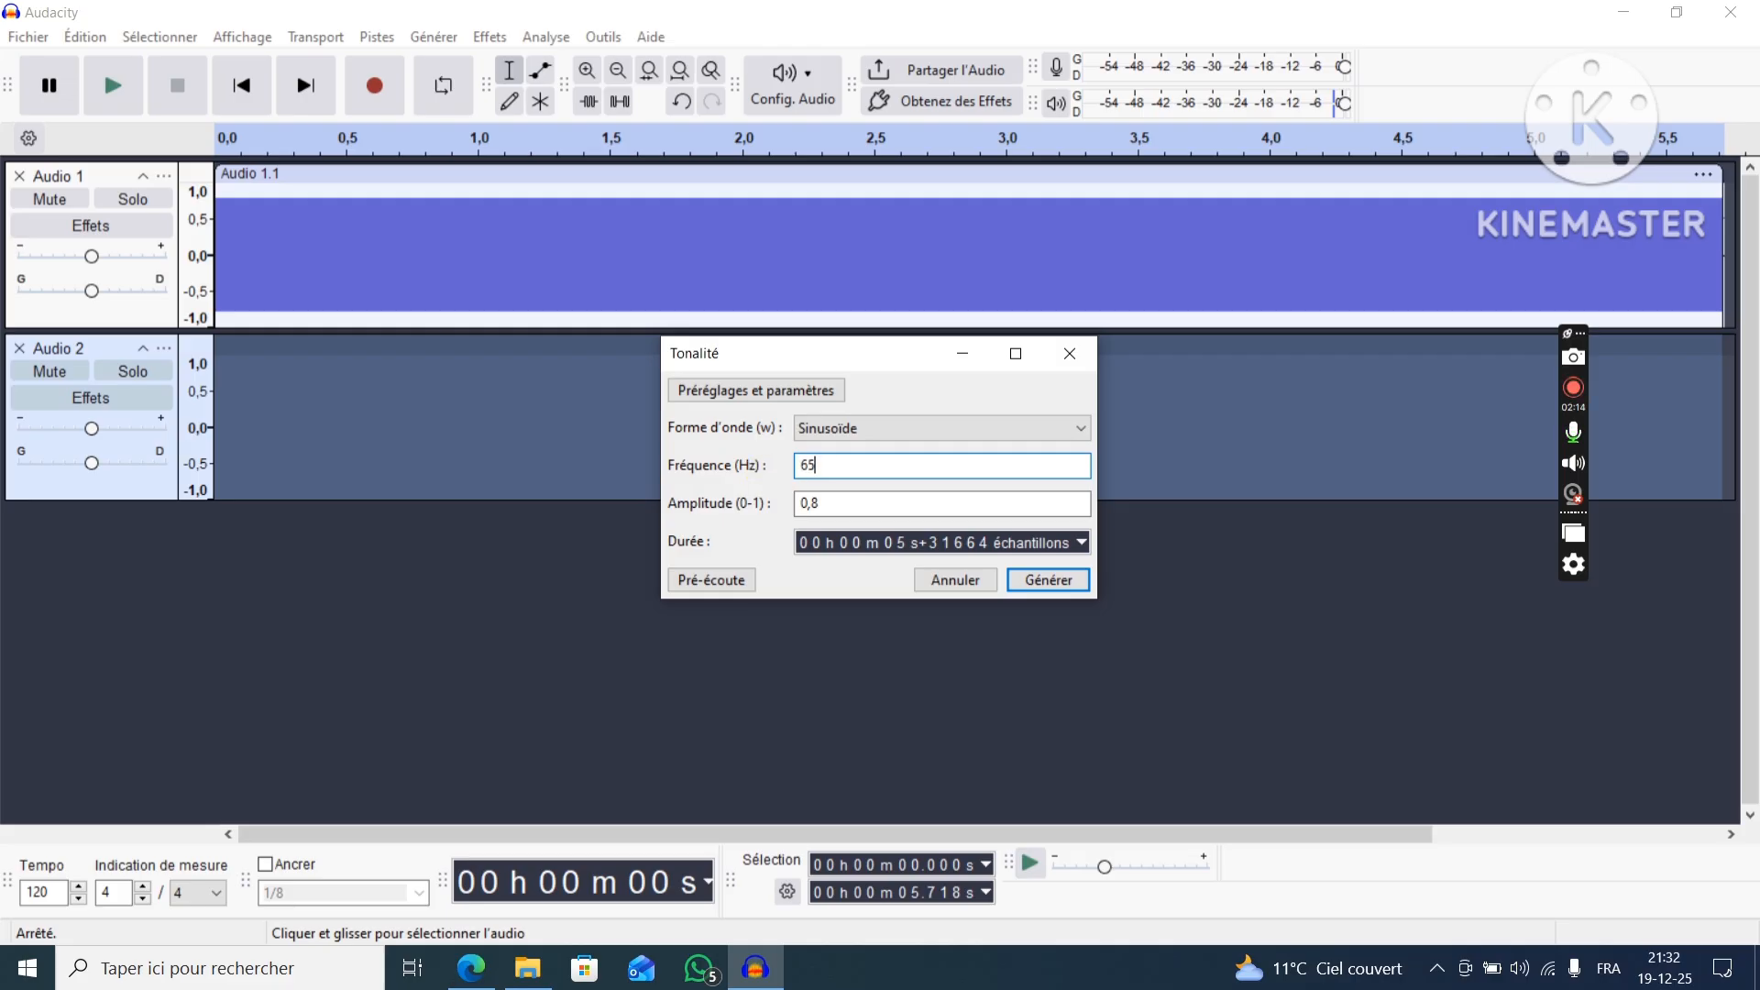
pyautogui.click(1053, 580)
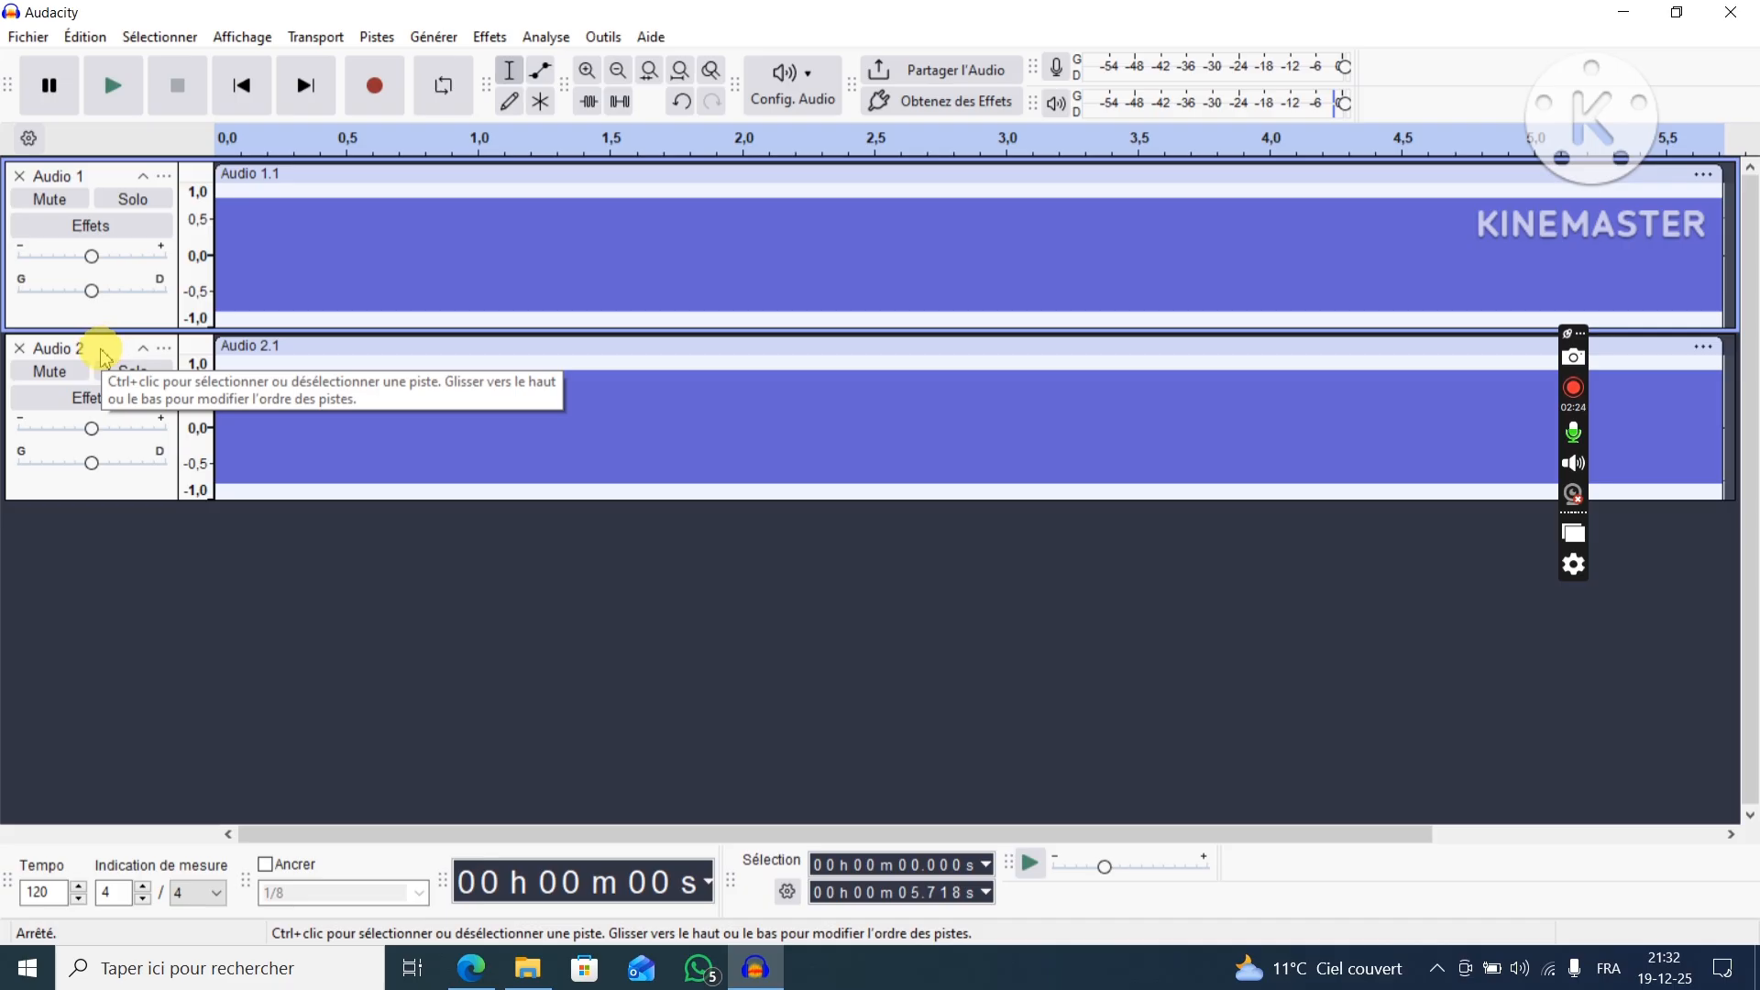
# Select the Audio 1 and Audio 2 tracks together and mix and render them into one track.
pyautogui.click(109, 176)
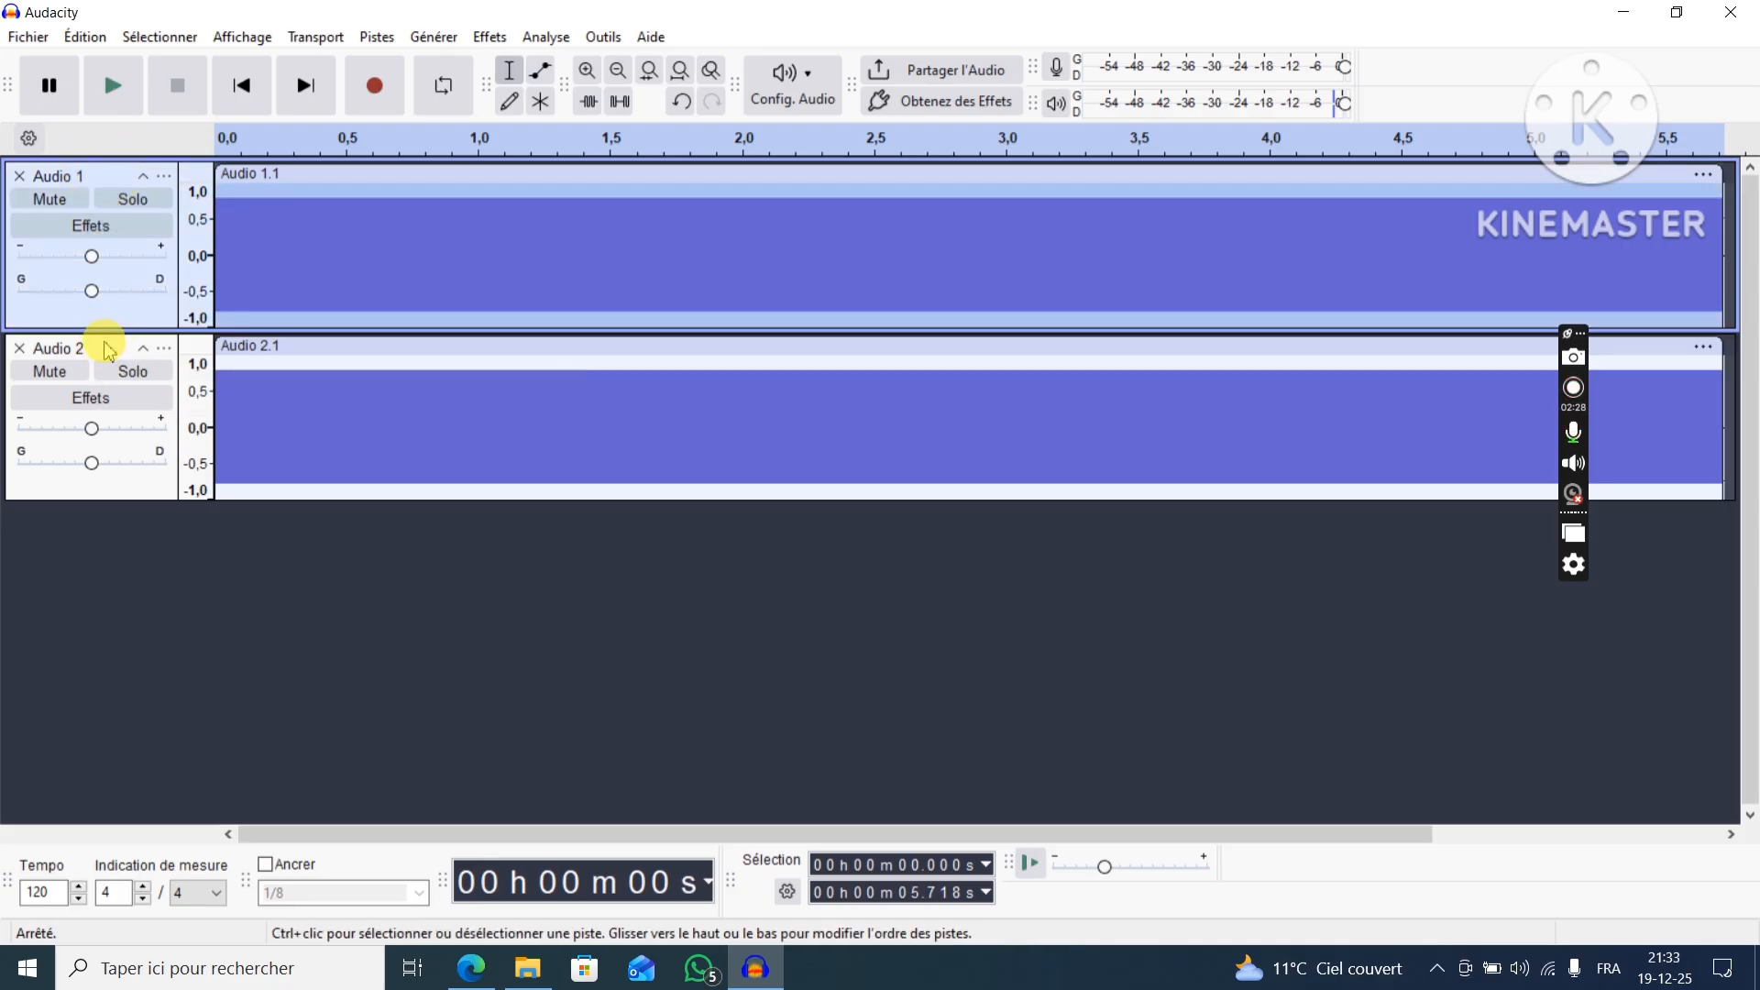
pyautogui.keyDown('ctrl'); pyautogui.click(109, 351); pyautogui.keyUp('ctrl')
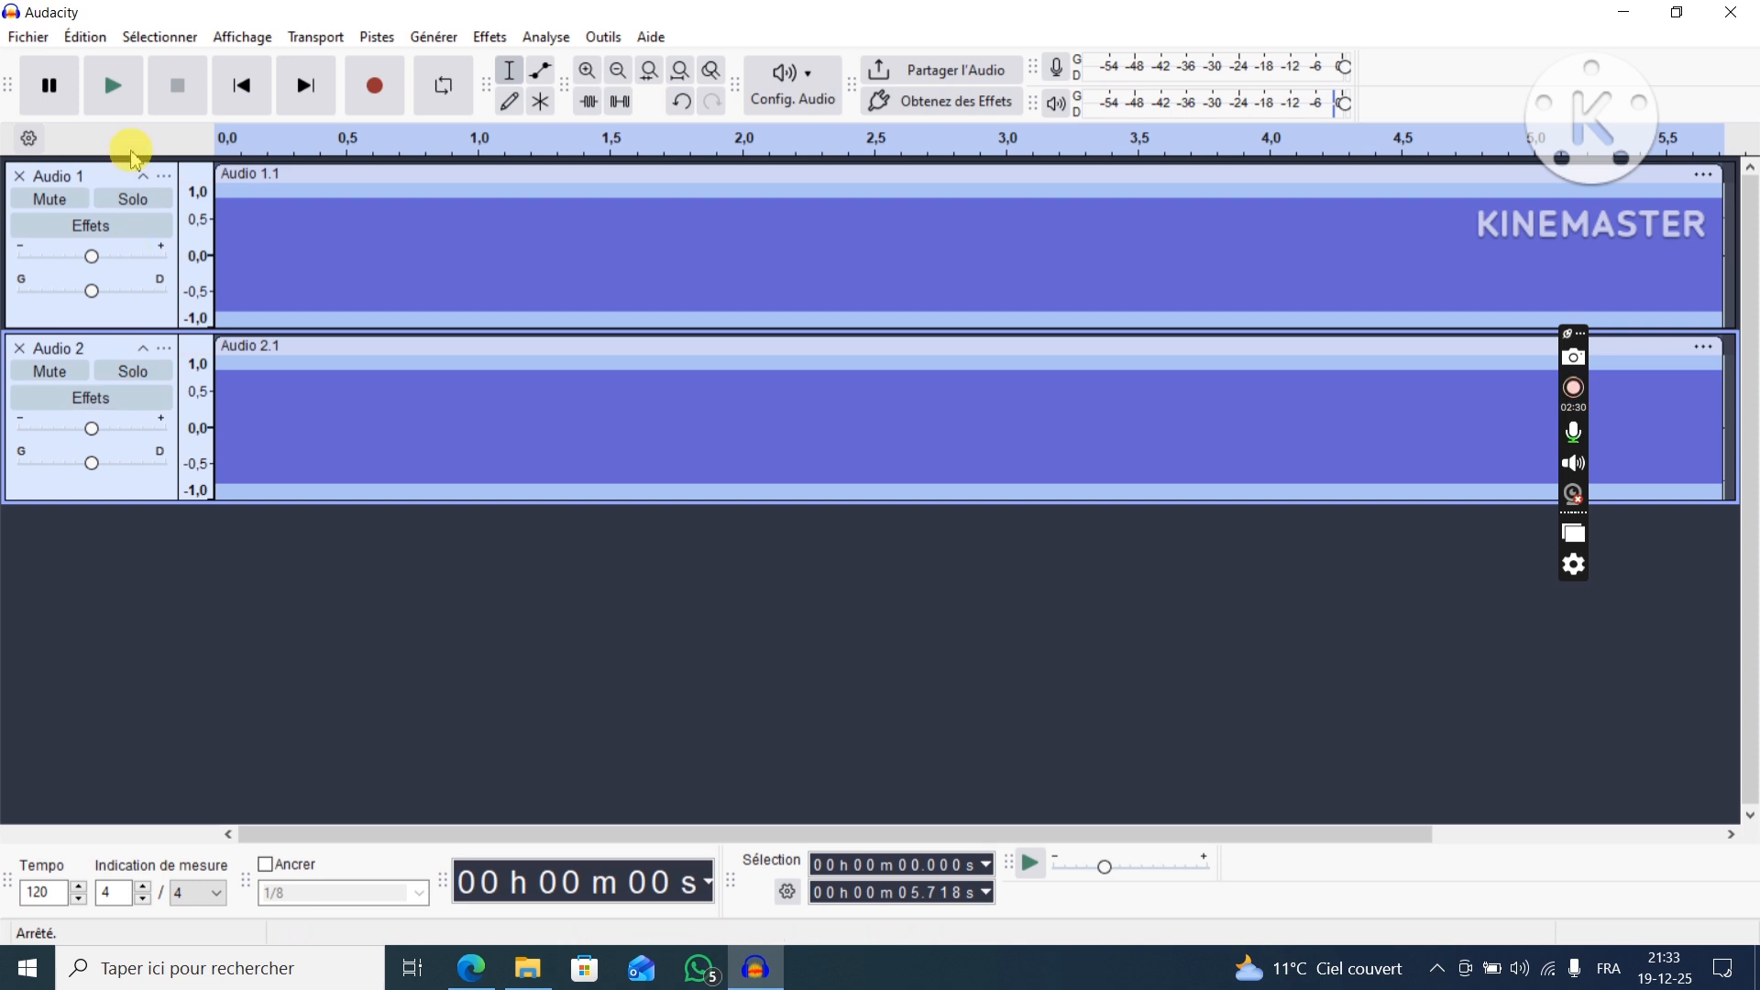
pyautogui.click(376, 40)
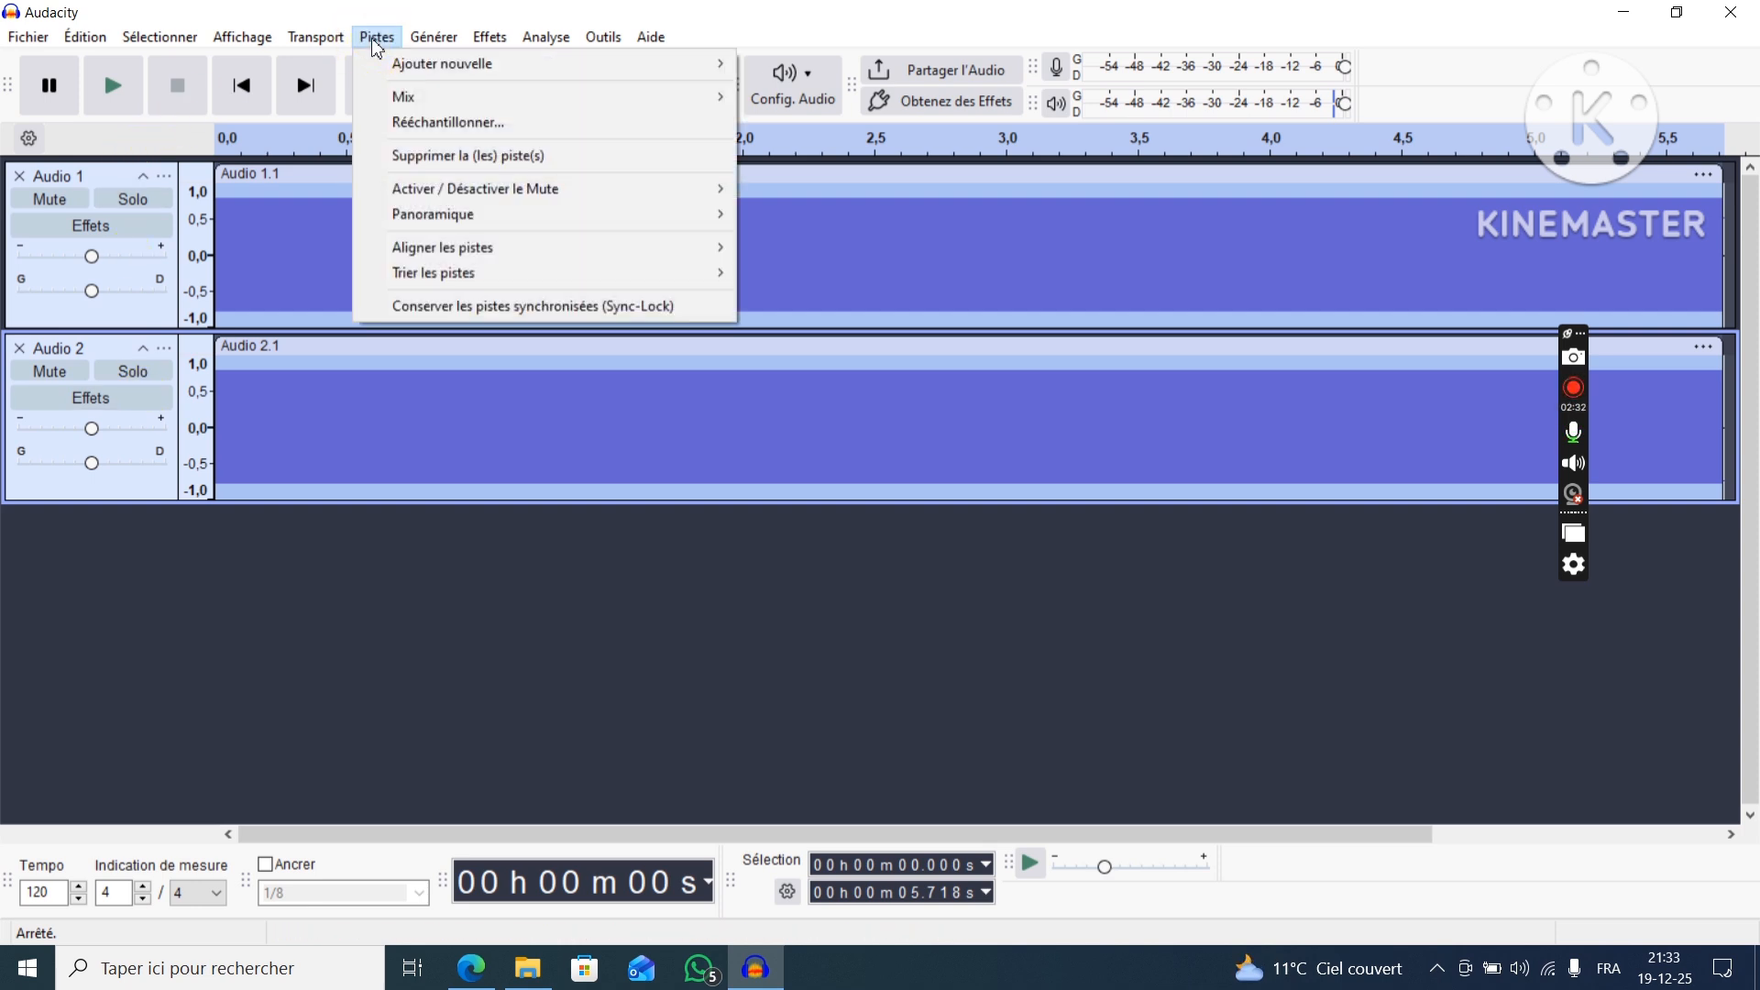
pyautogui.moveTo(463, 96)
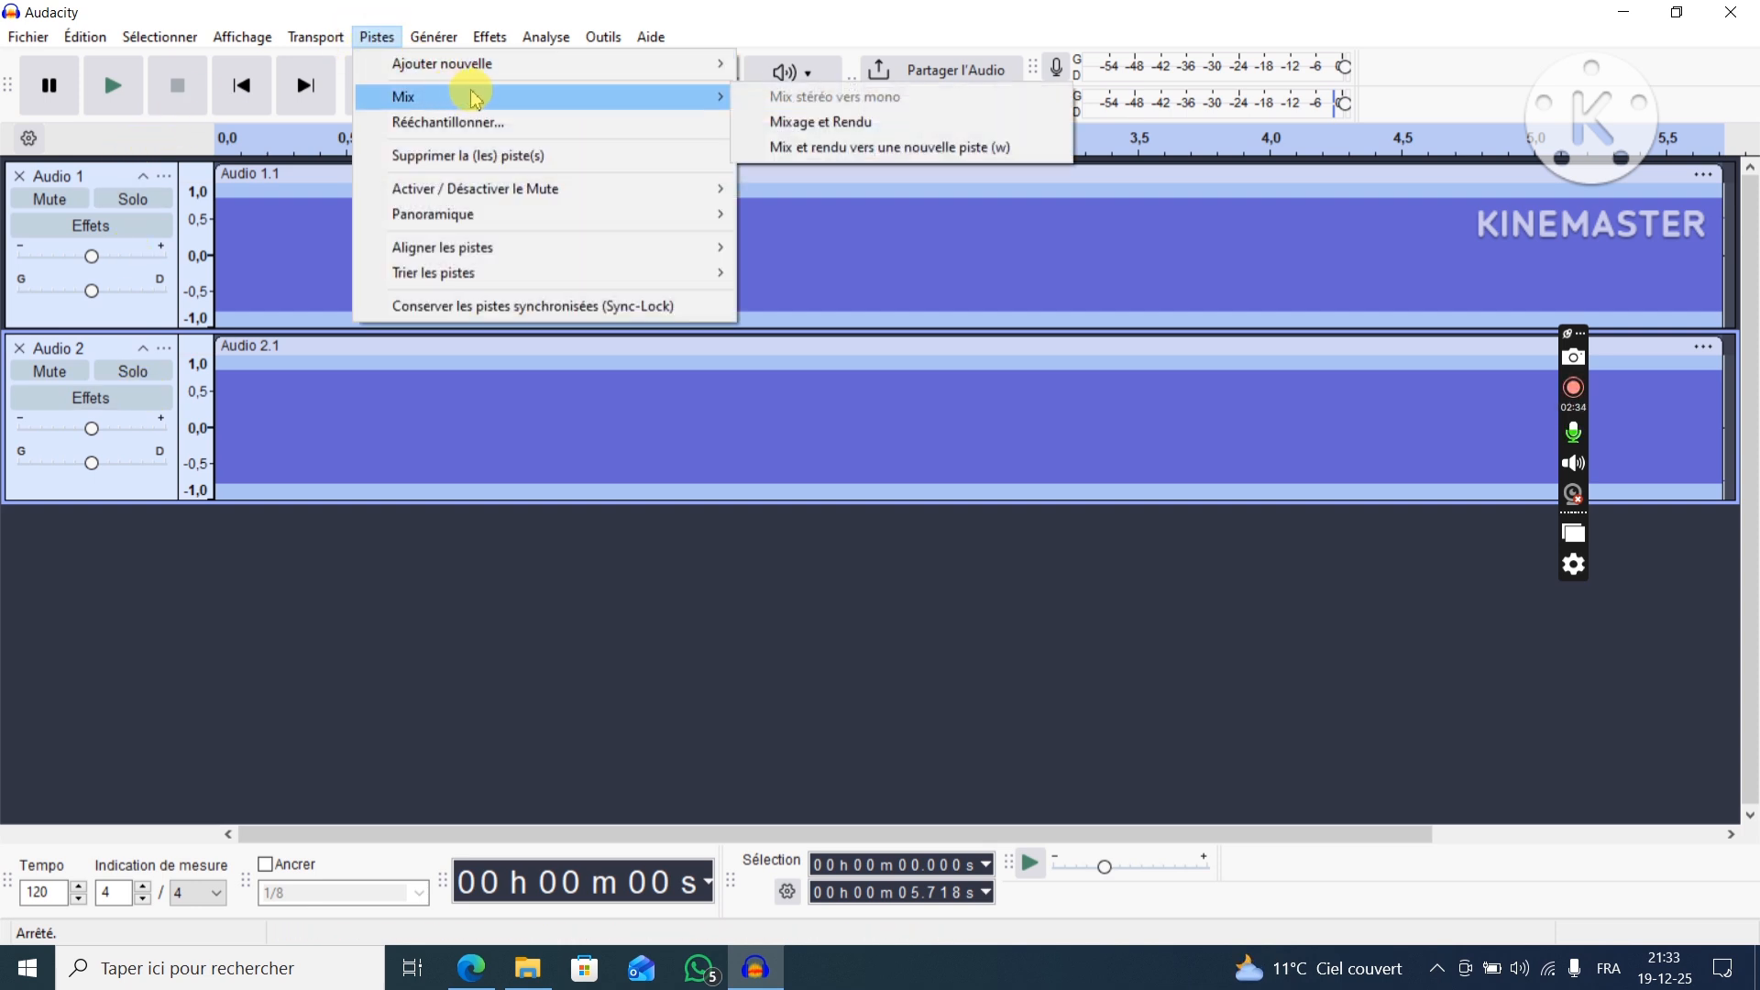
pyautogui.click(853, 131)
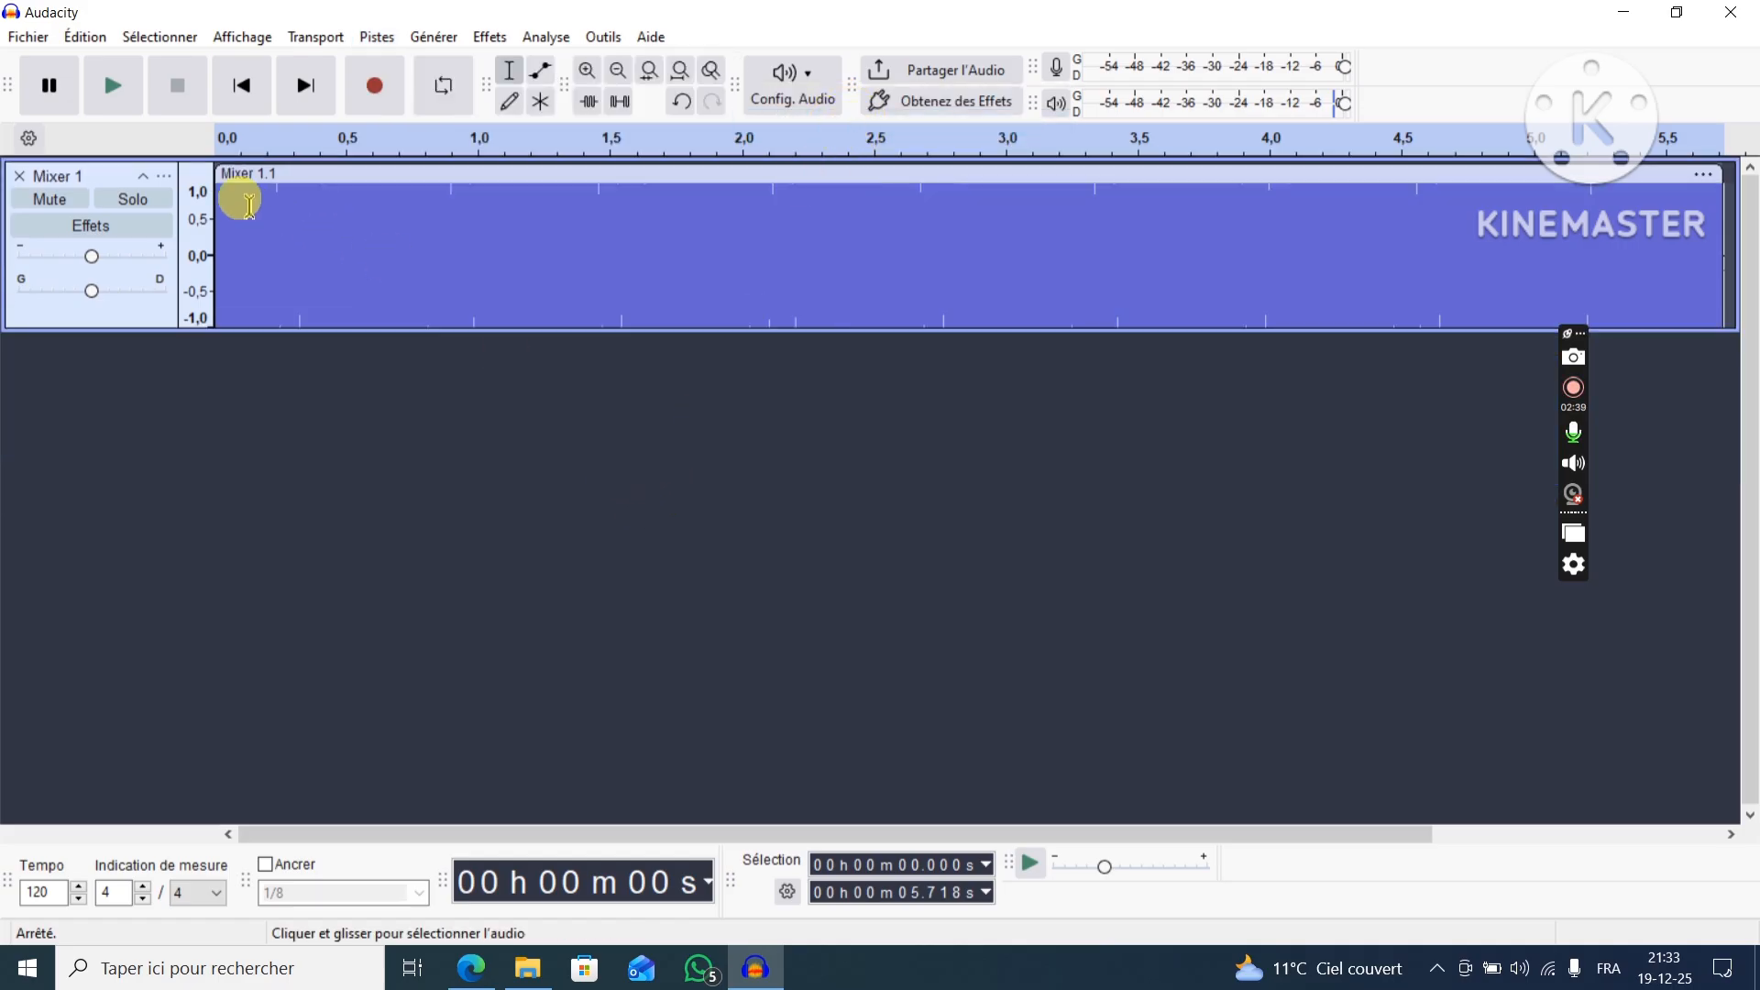
# Play back the mixed track to hear the compound sound and stop the playback.
pyautogui.click(113, 92)
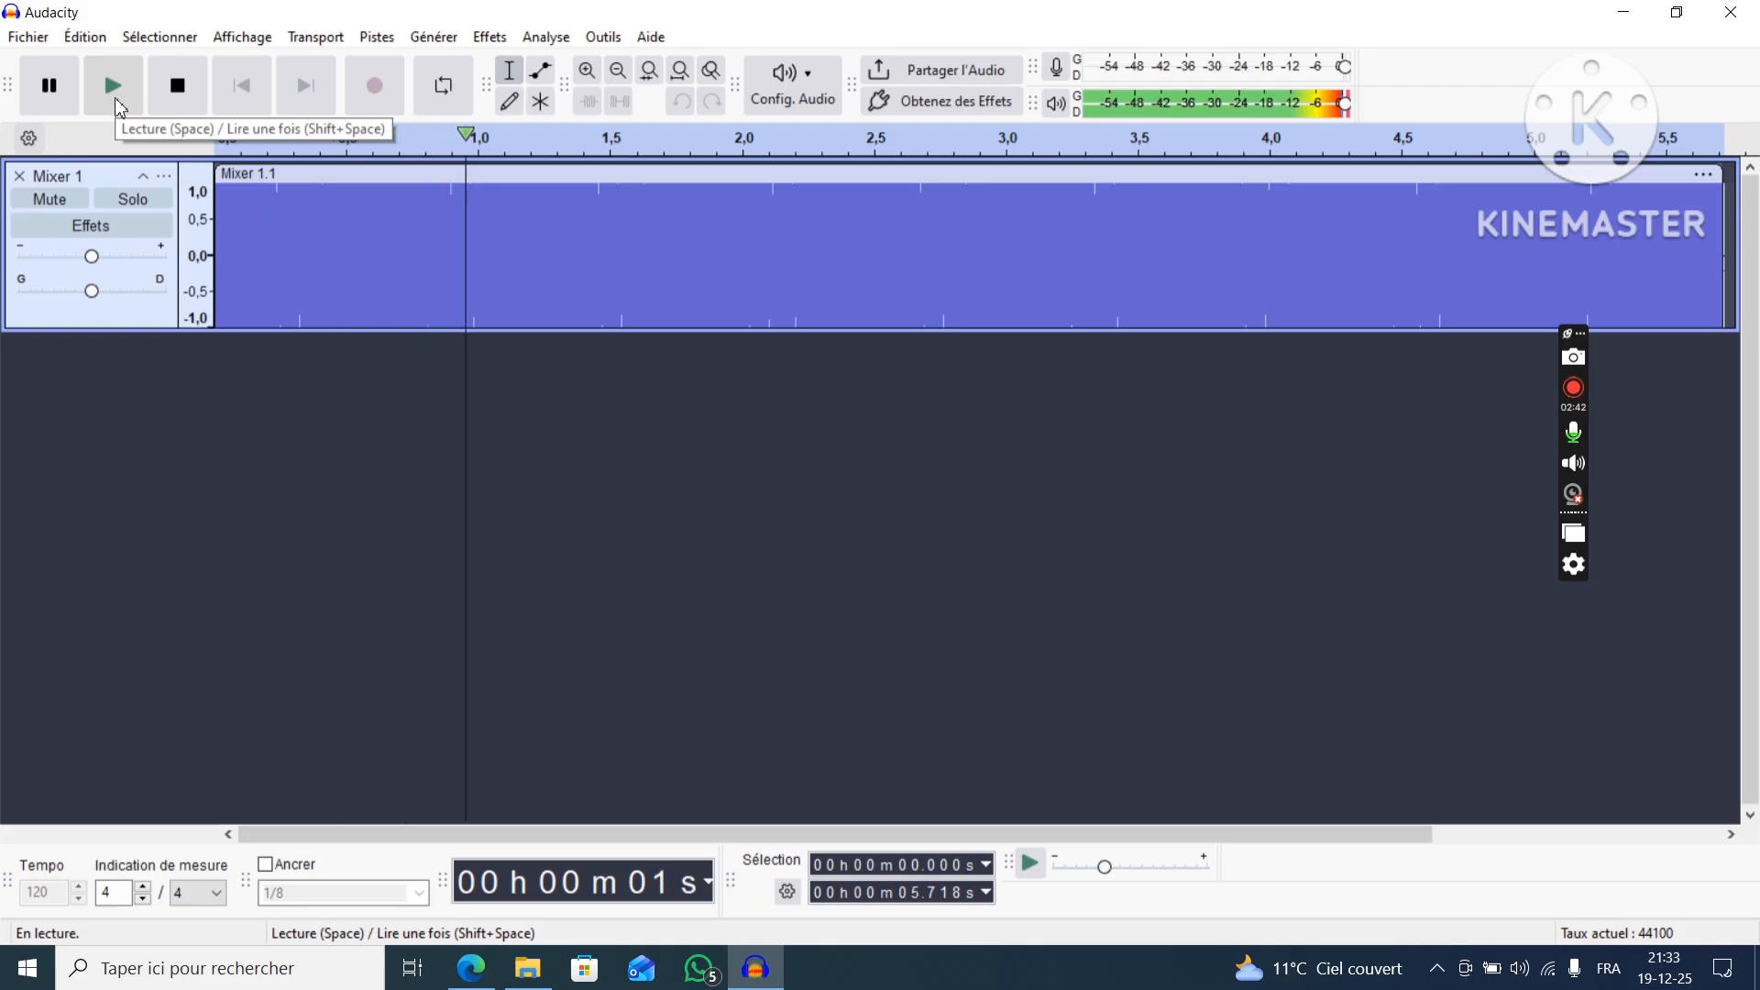
pyautogui.click(178, 88)
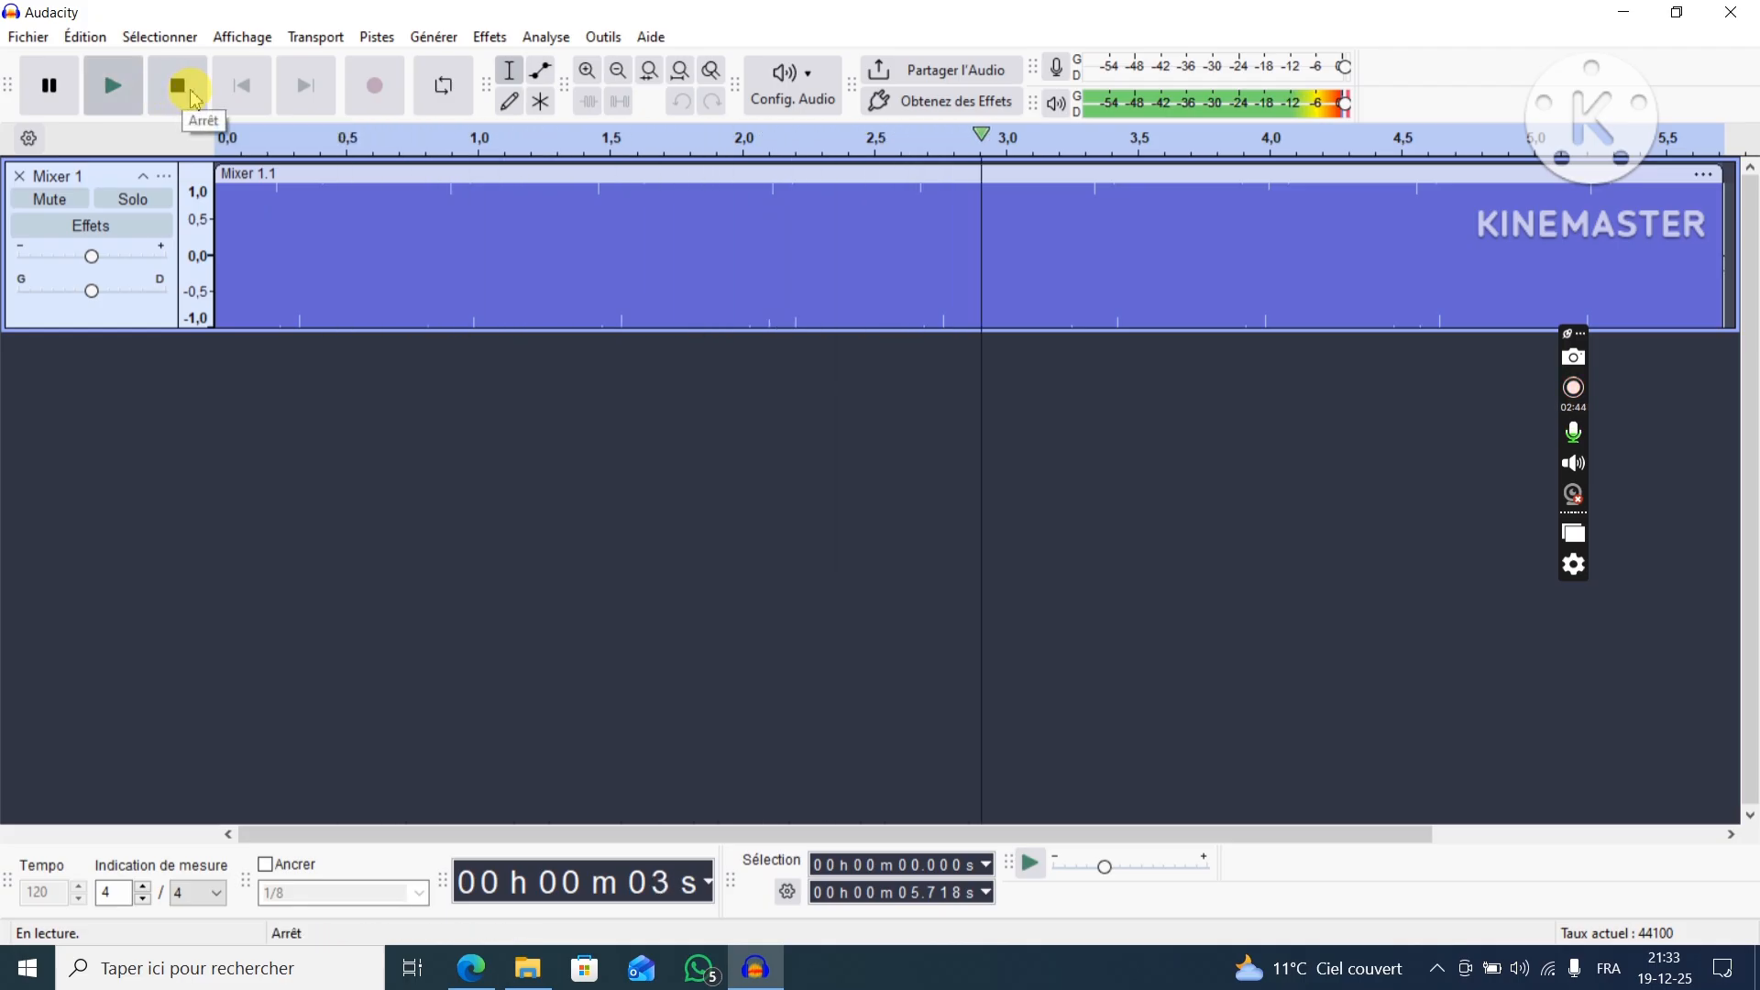
pyautogui.click(180, 90)
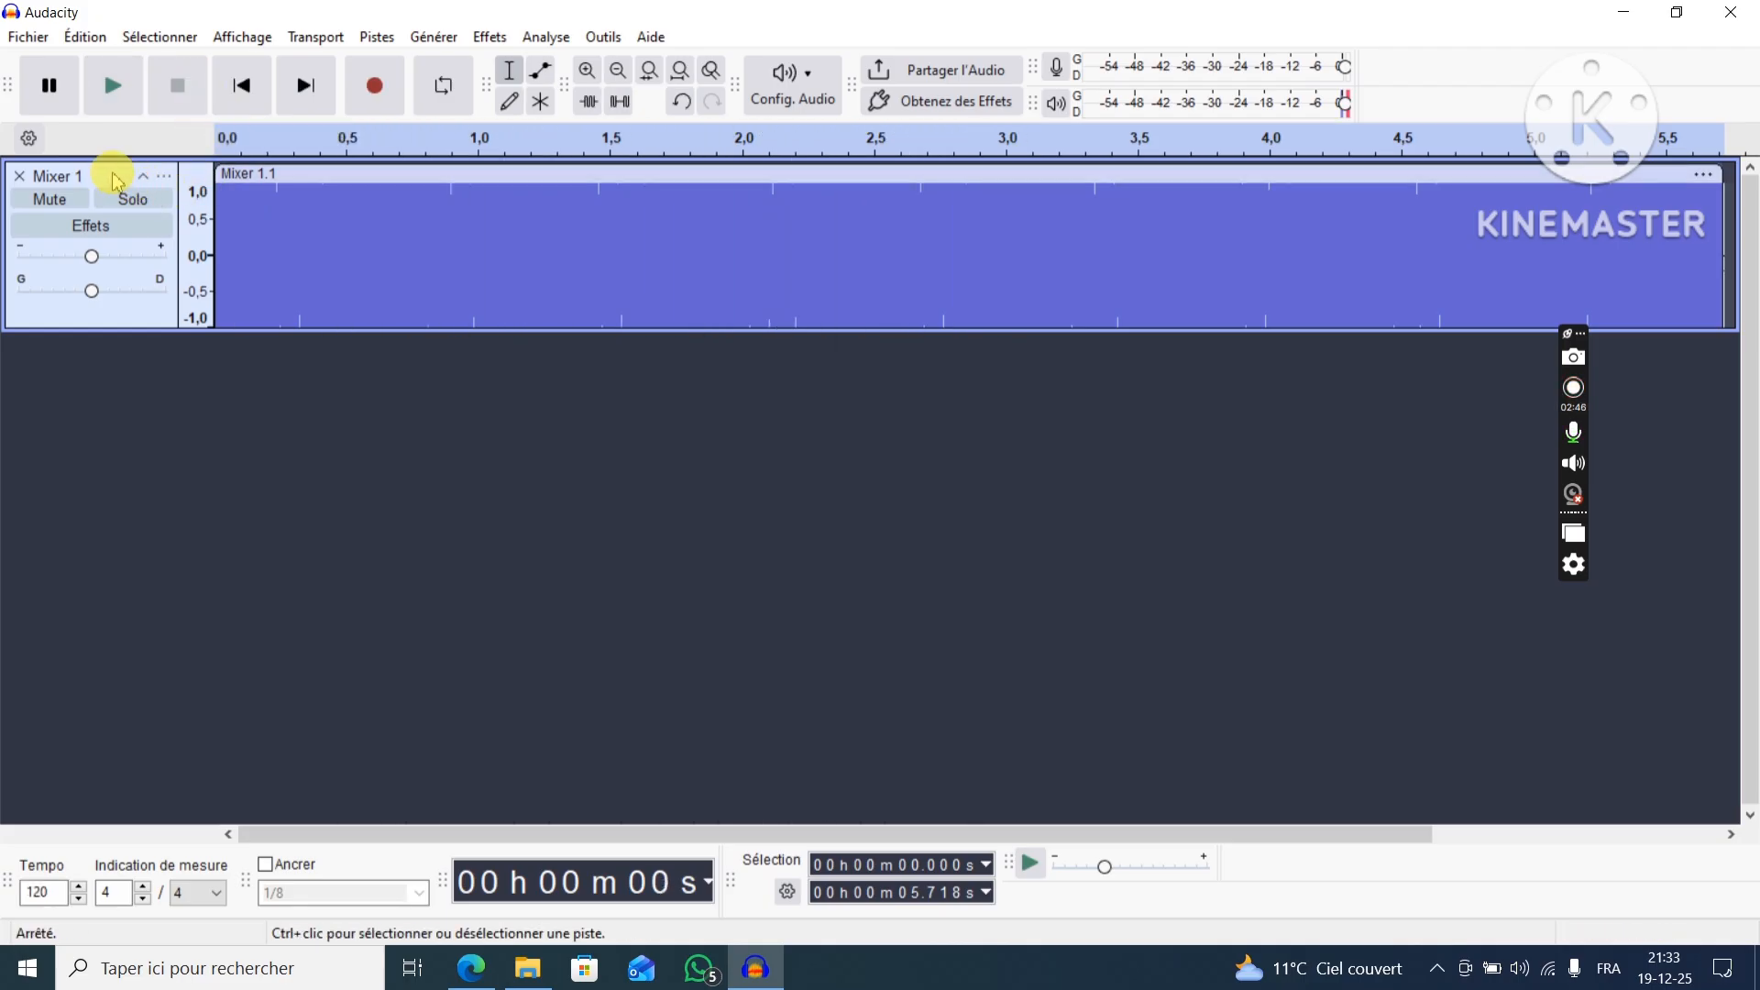
# Plot the frequency spectrum of the mixed track and close the analysis window.
pyautogui.click(545, 37)
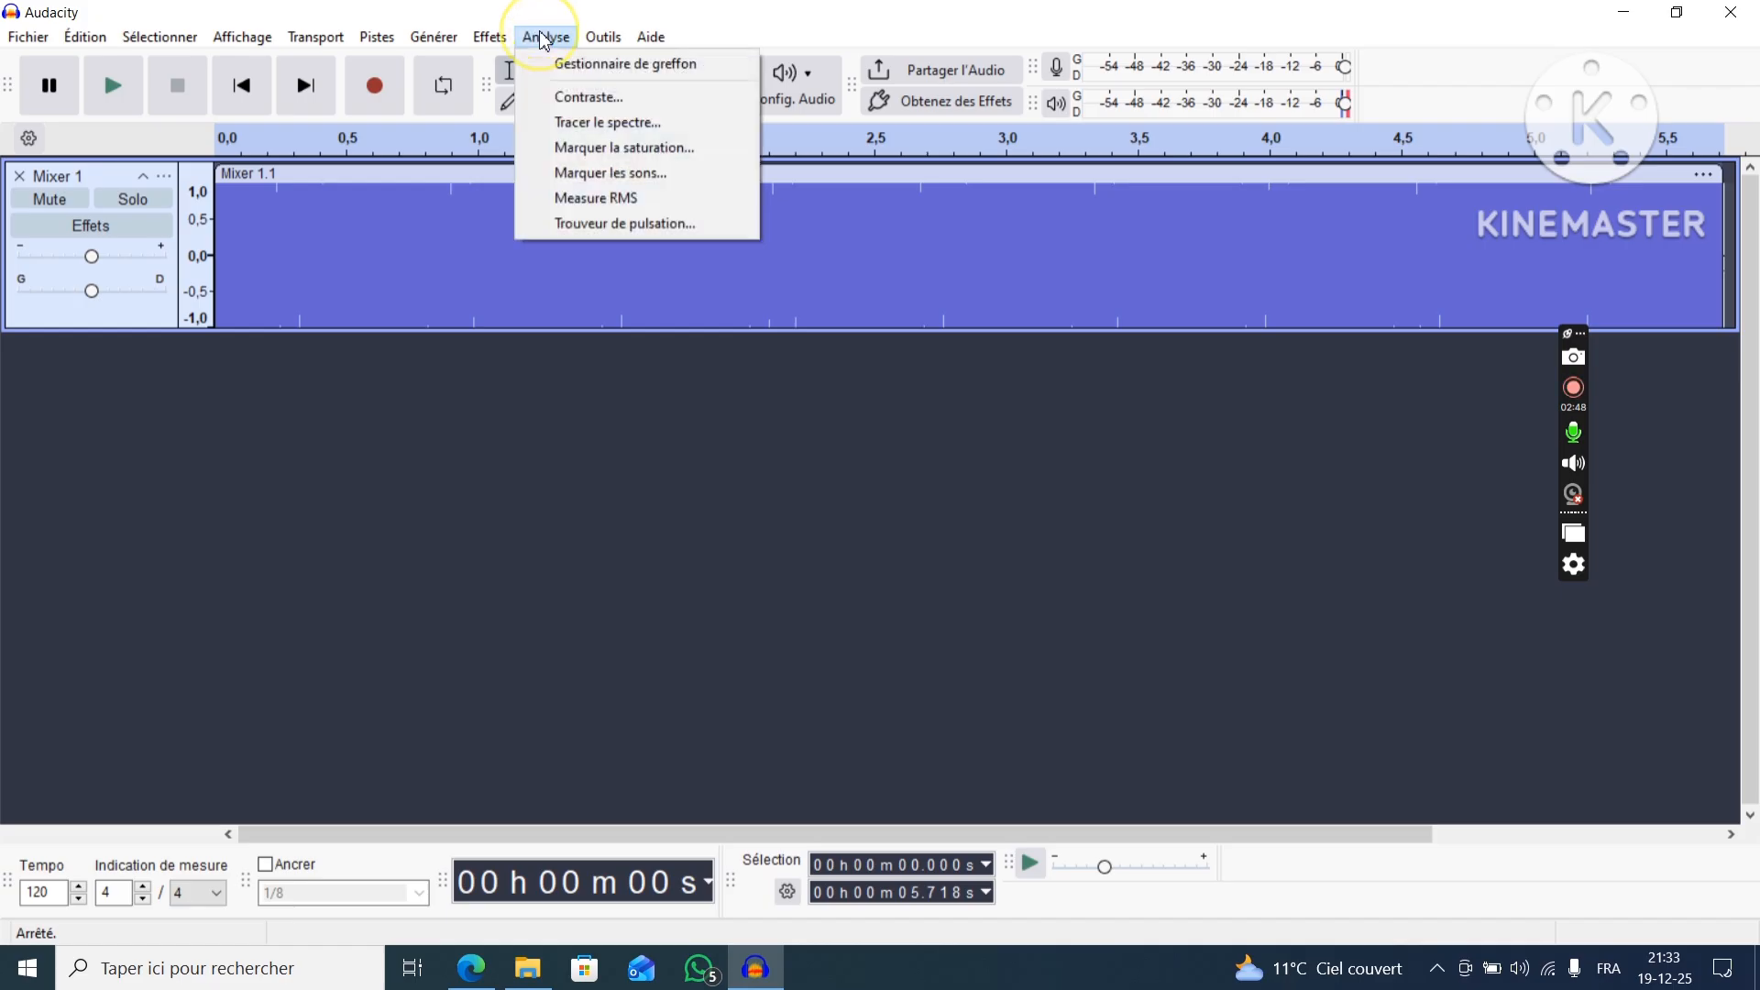
pyautogui.click(672, 128)
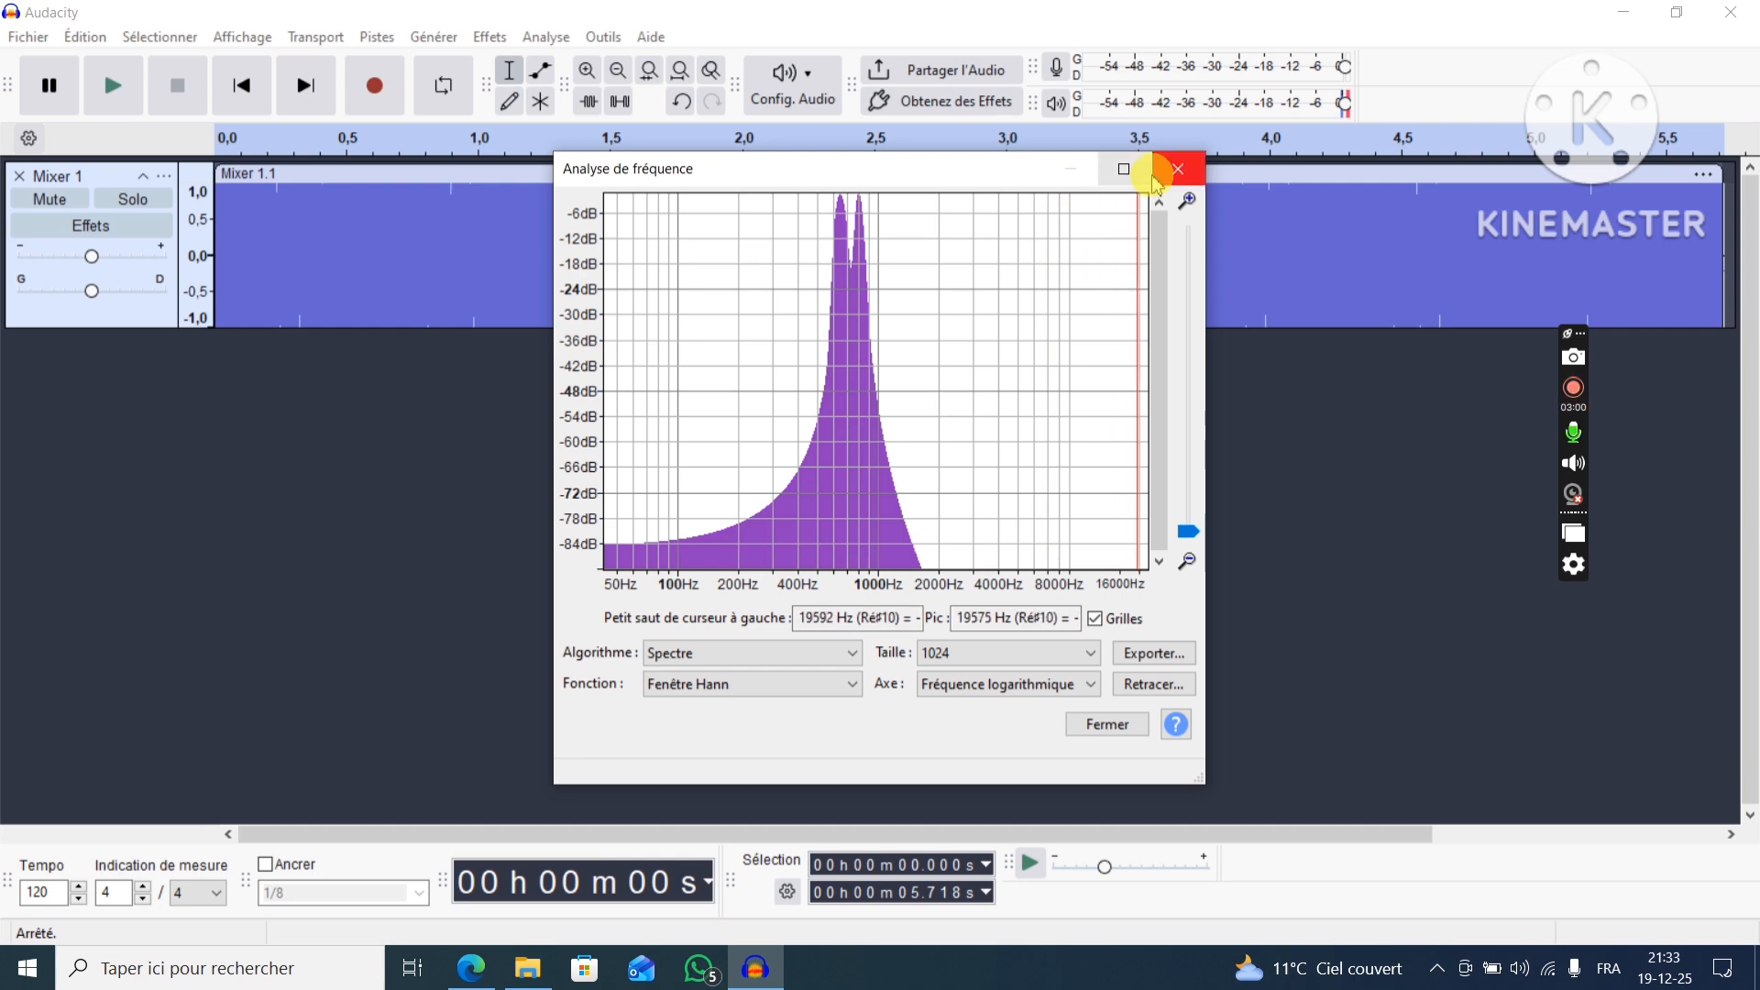
pyautogui.click(1178, 167)
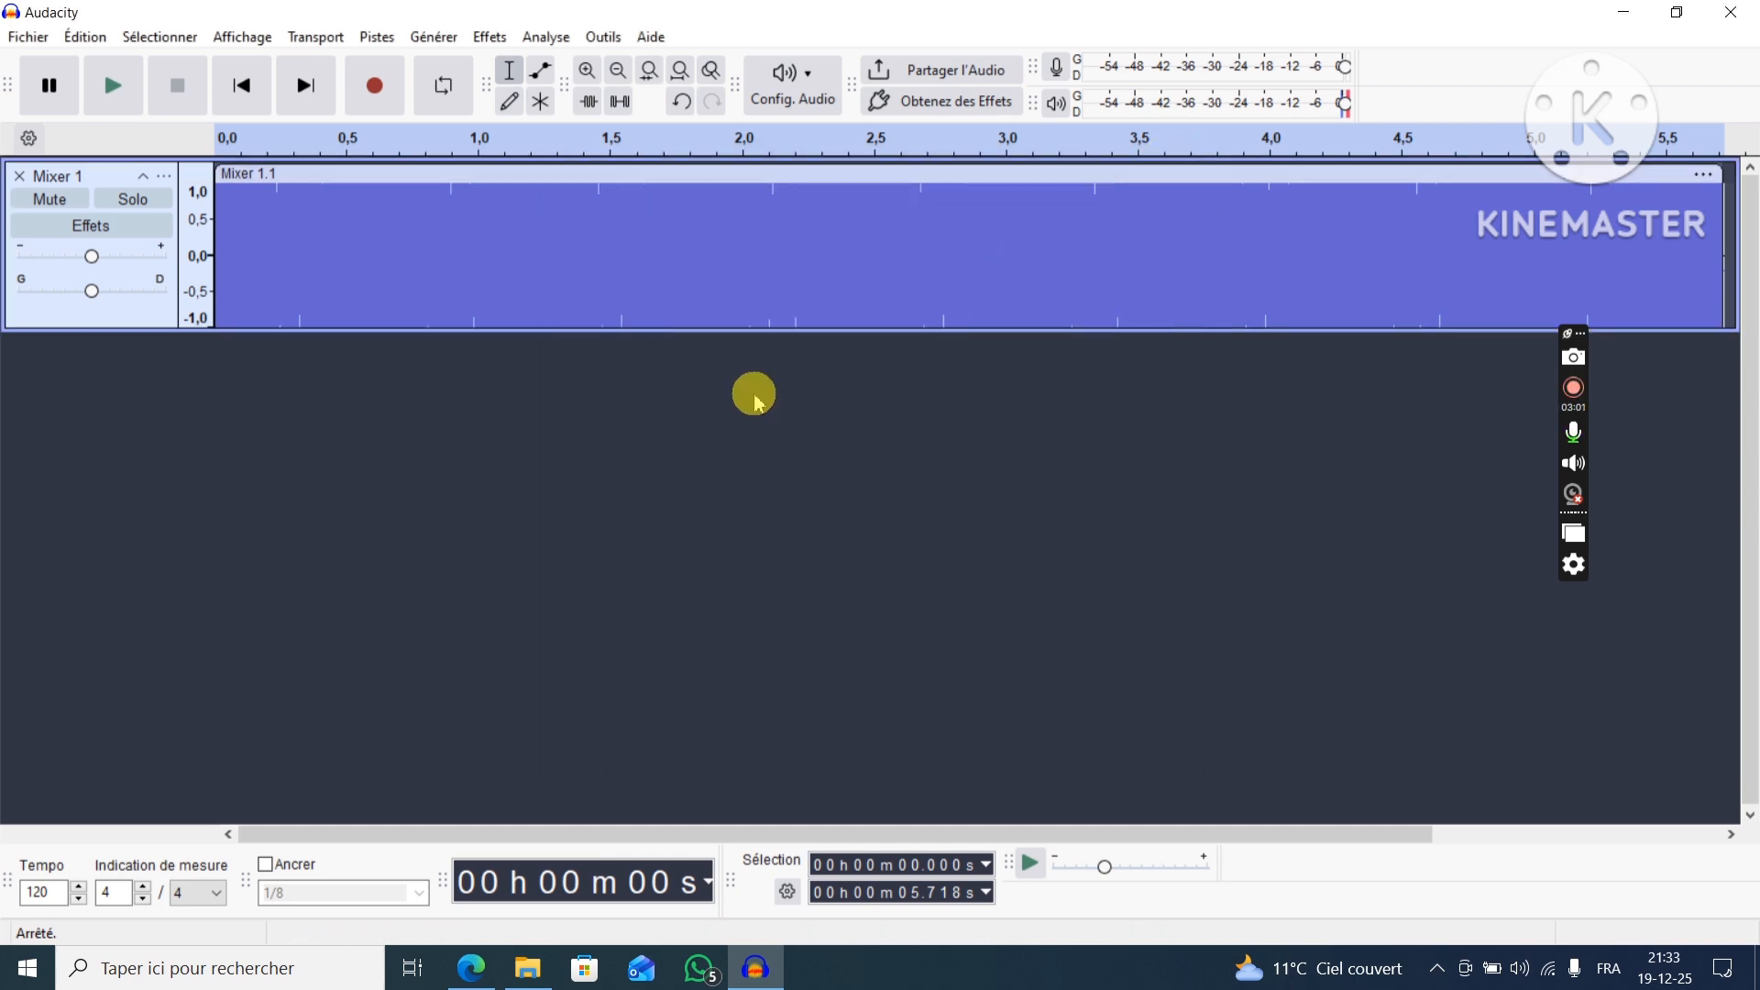
# Delete the mixed track, consult the assignment PDF's question on producing a complex sound from a pure sound, and return to Audacity.
pyautogui.click(20, 175)
pyautogui.click(471, 968)
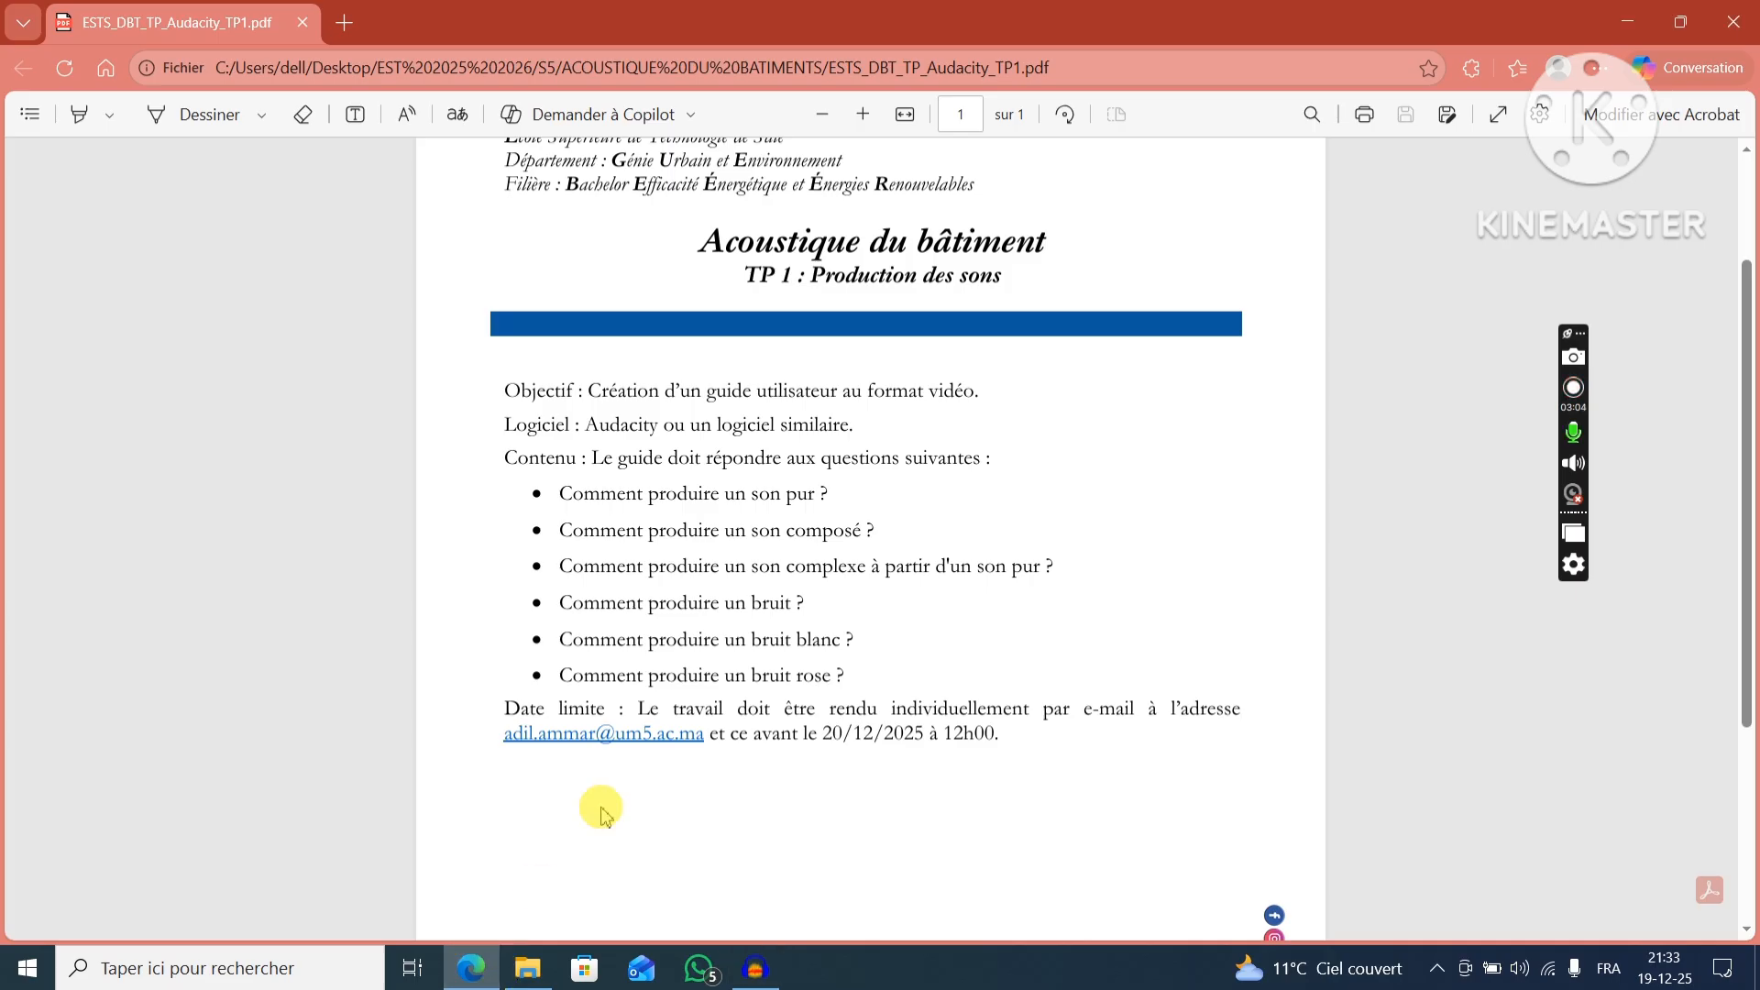
pyautogui.moveTo(568, 572); pyautogui.dragTo(1040, 570)
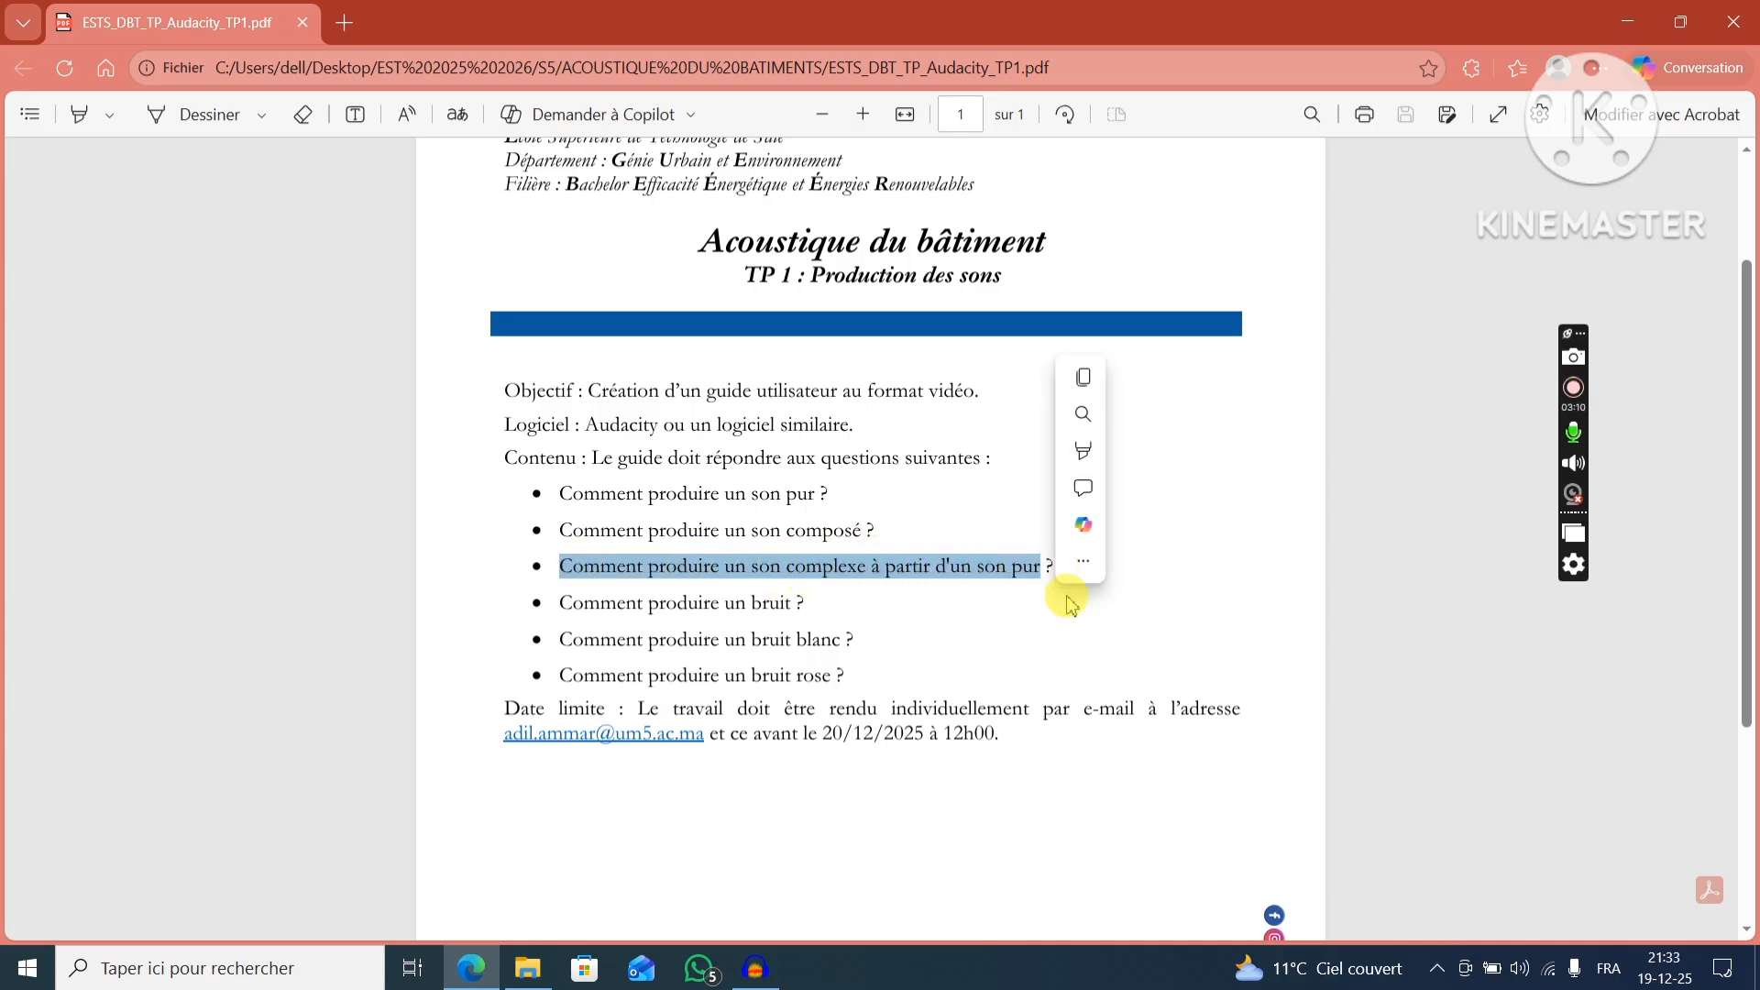
pyautogui.click(1069, 597)
pyautogui.click(755, 968)
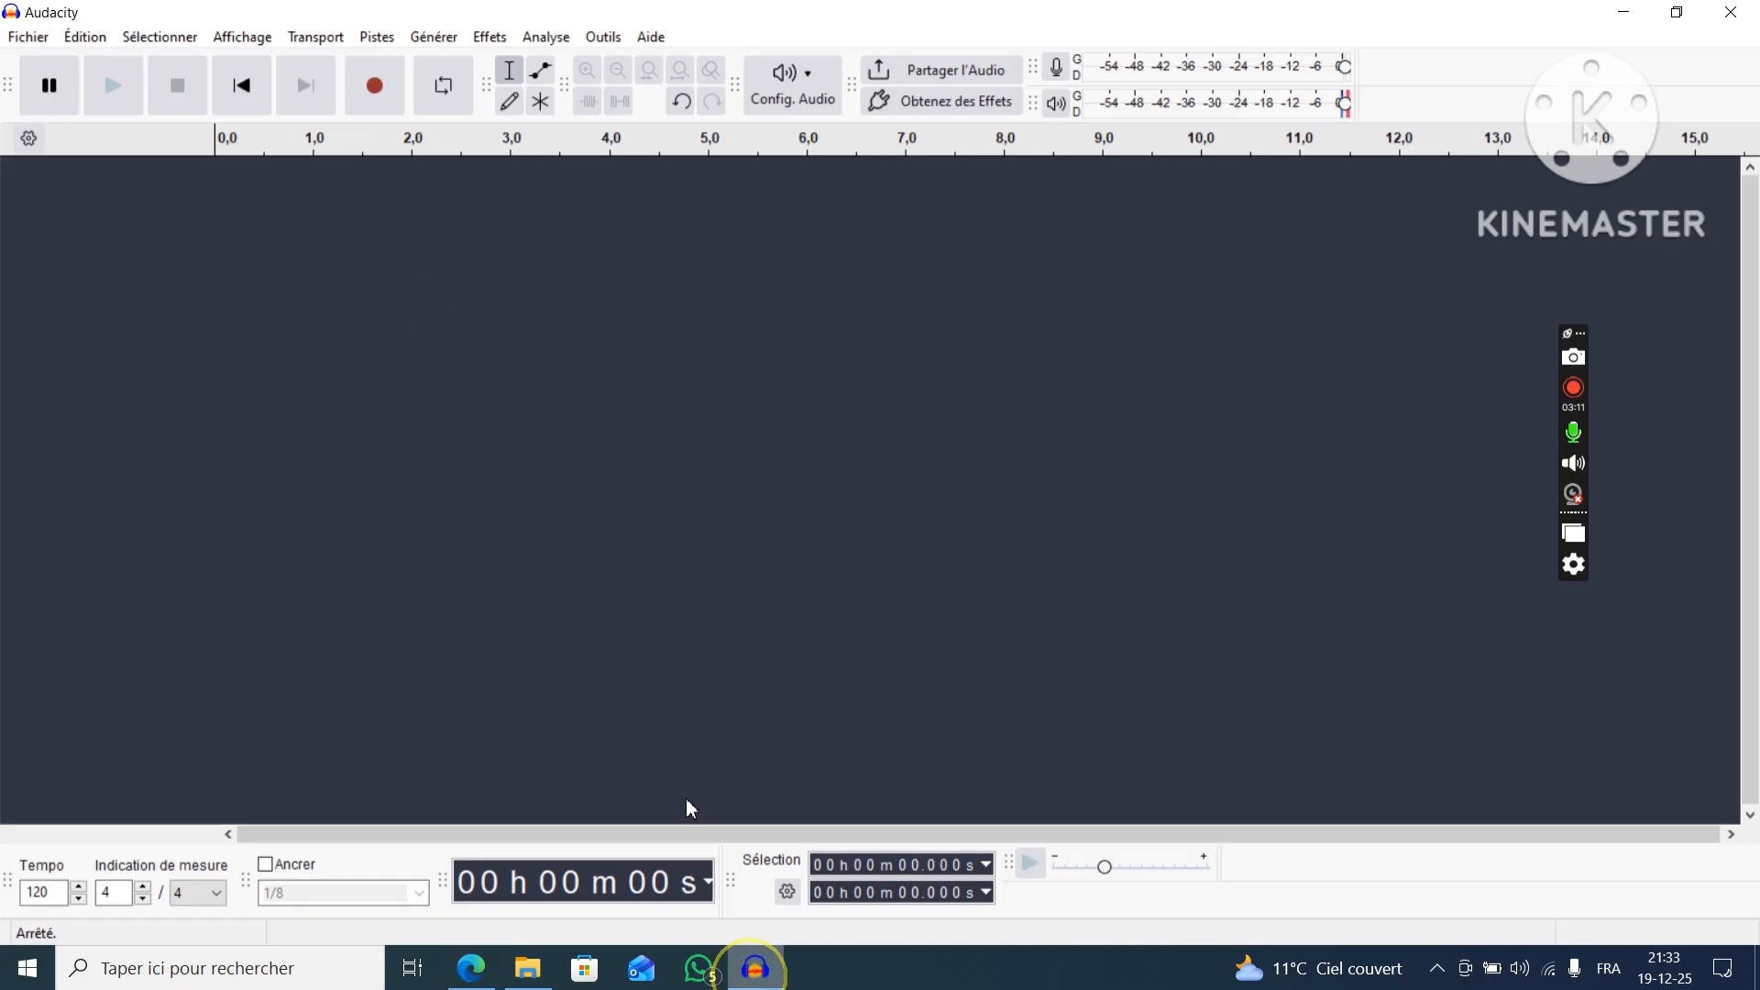
# Generate a sine tone at 800 Hz with amplitude 0.8 in the empty project.
pyautogui.click(426, 39)
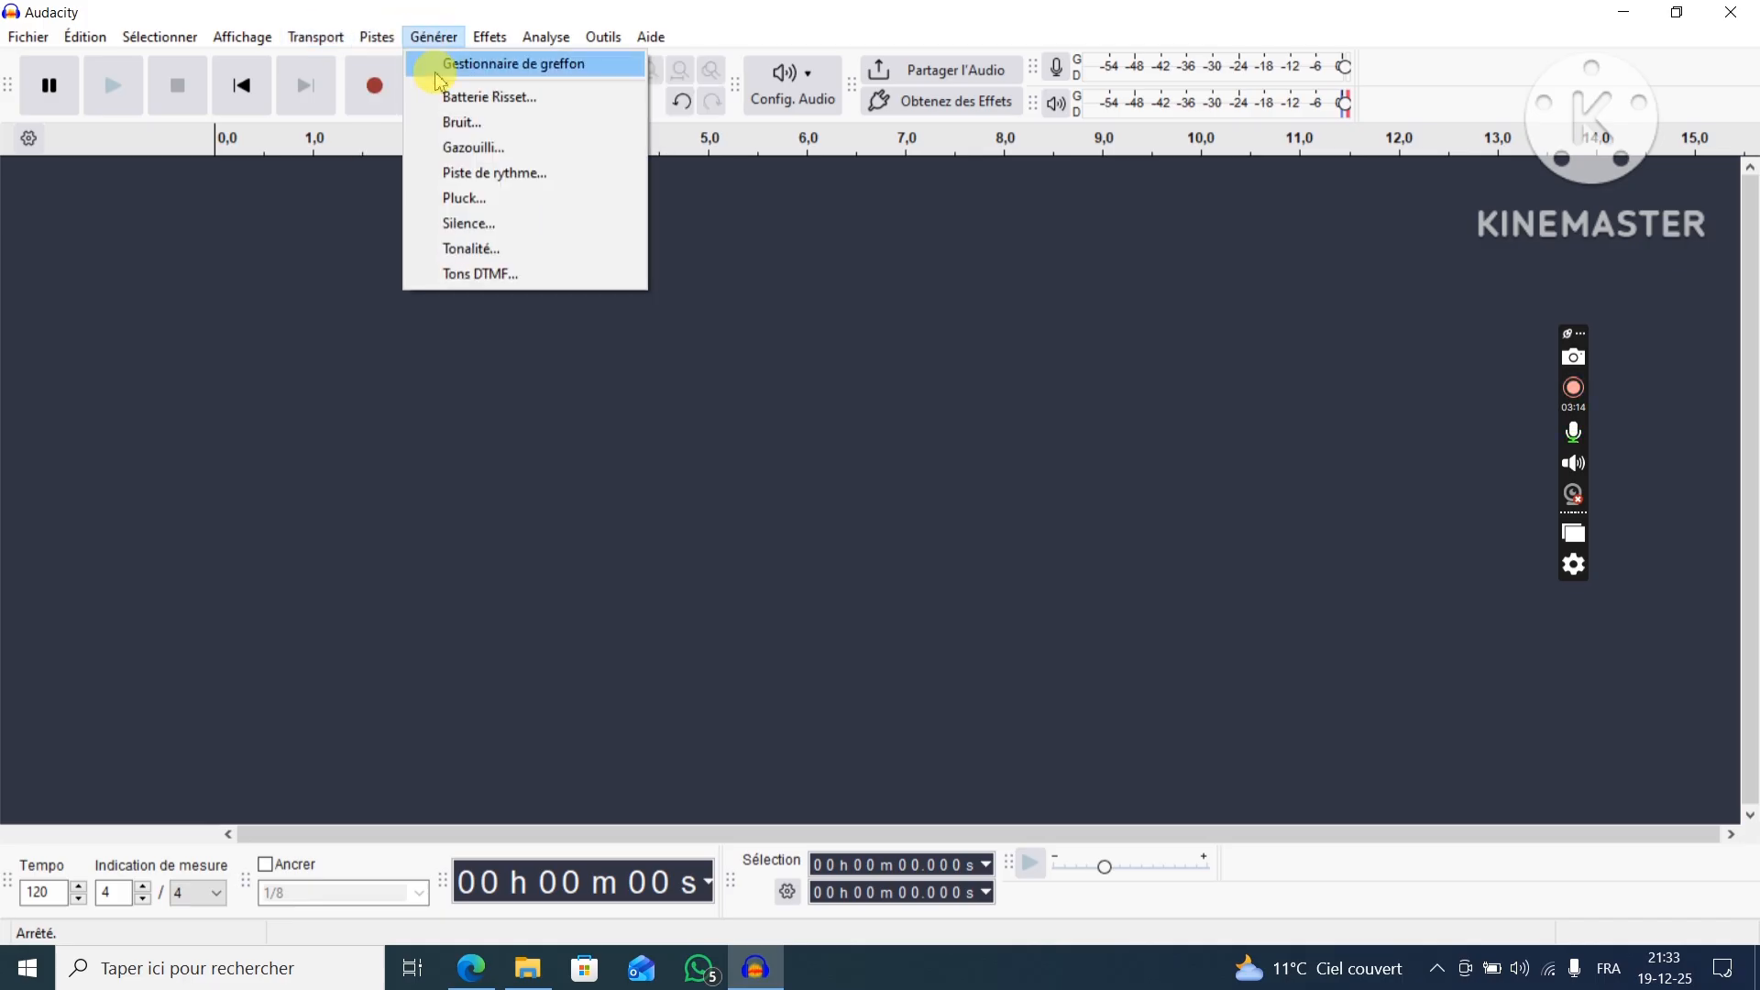
pyautogui.click(469, 251)
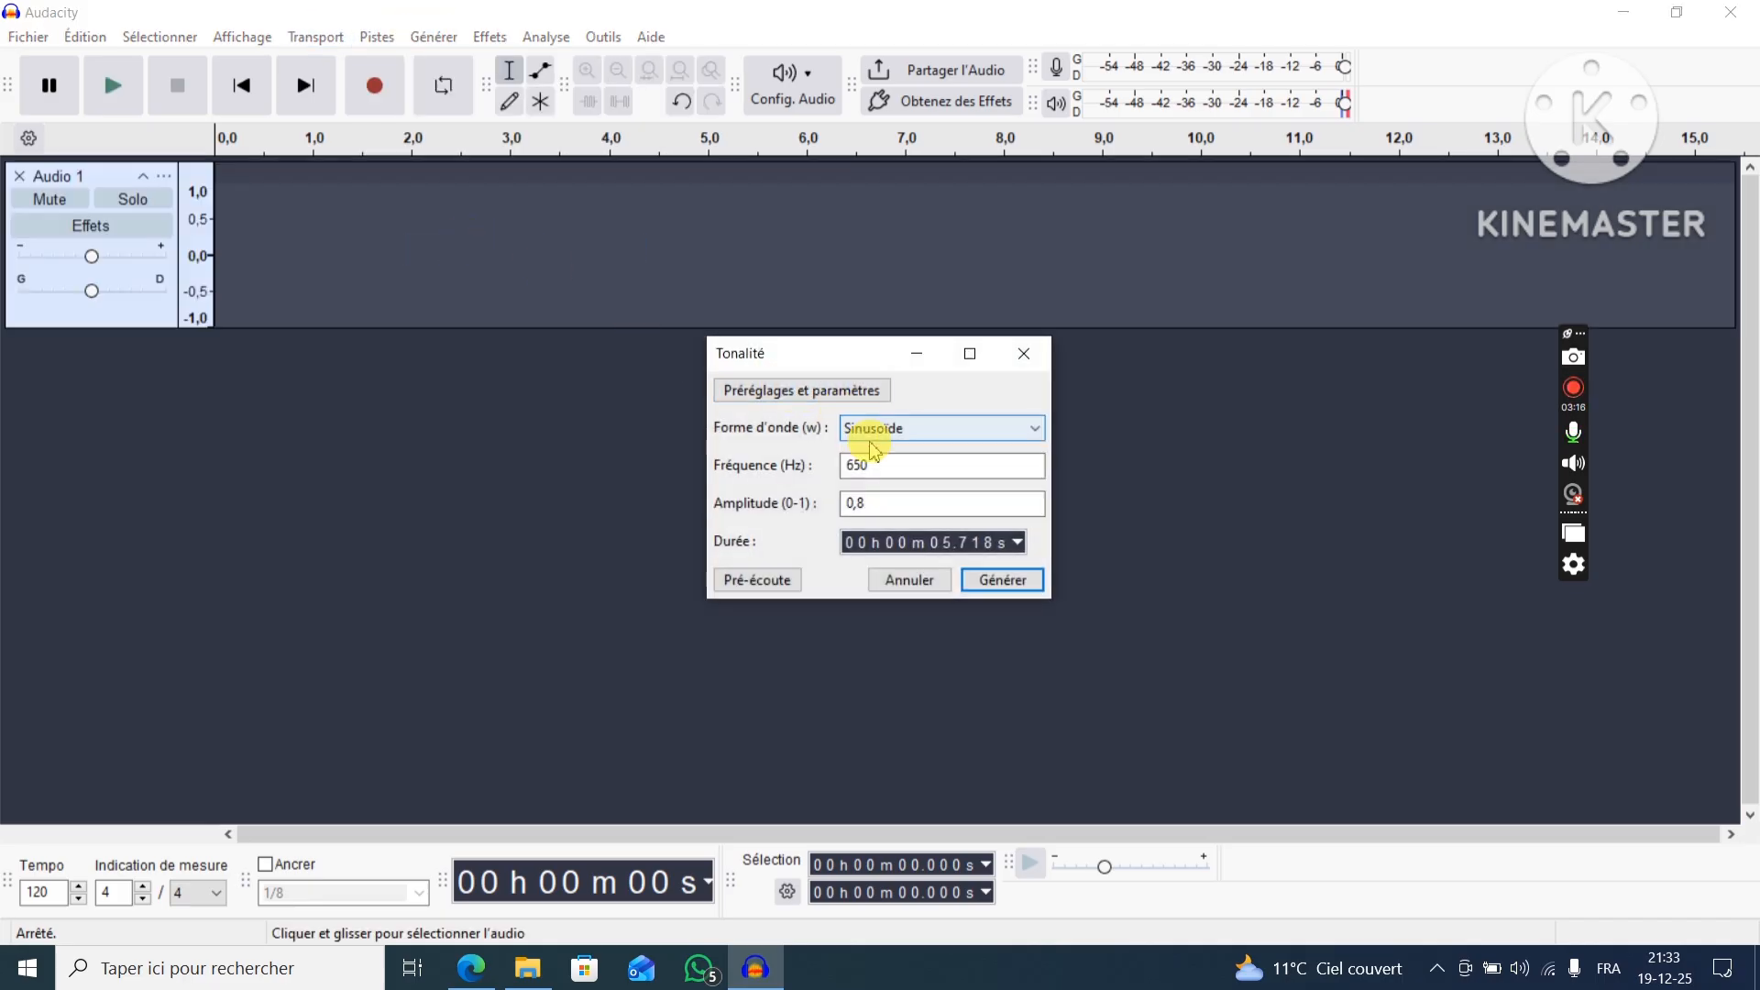
pyautogui.moveTo(876, 469); pyautogui.dragTo(830, 467)
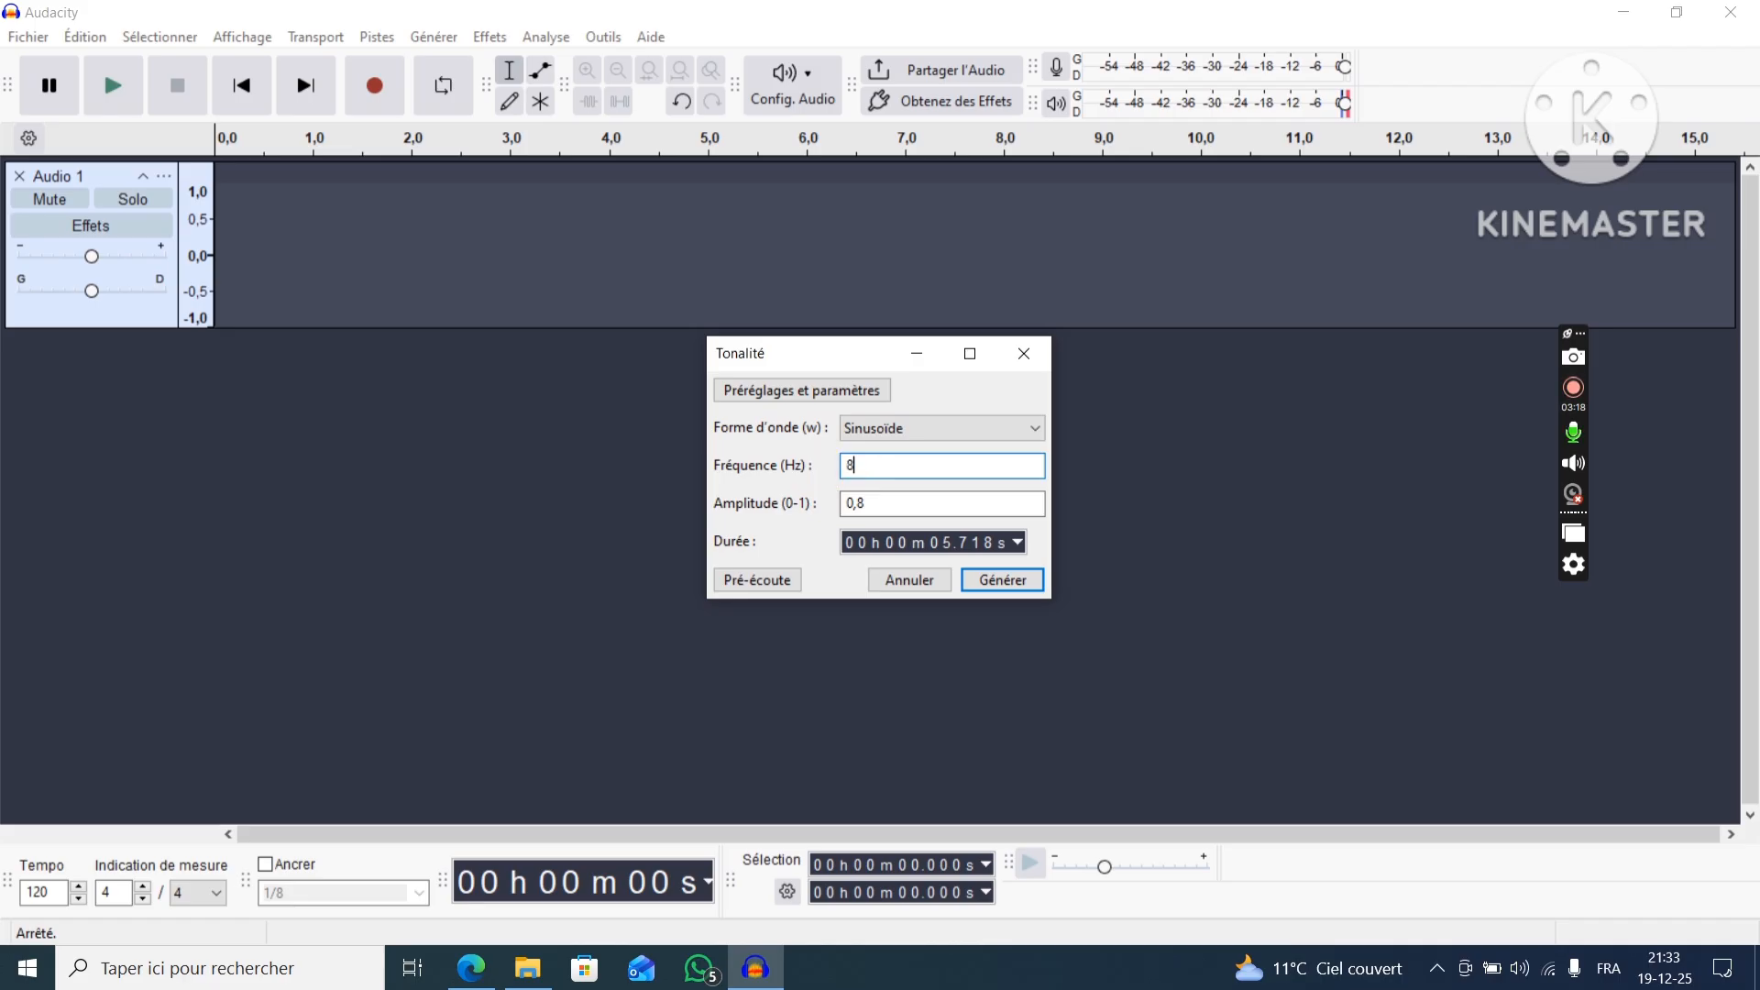
pyautogui.click(973, 584)
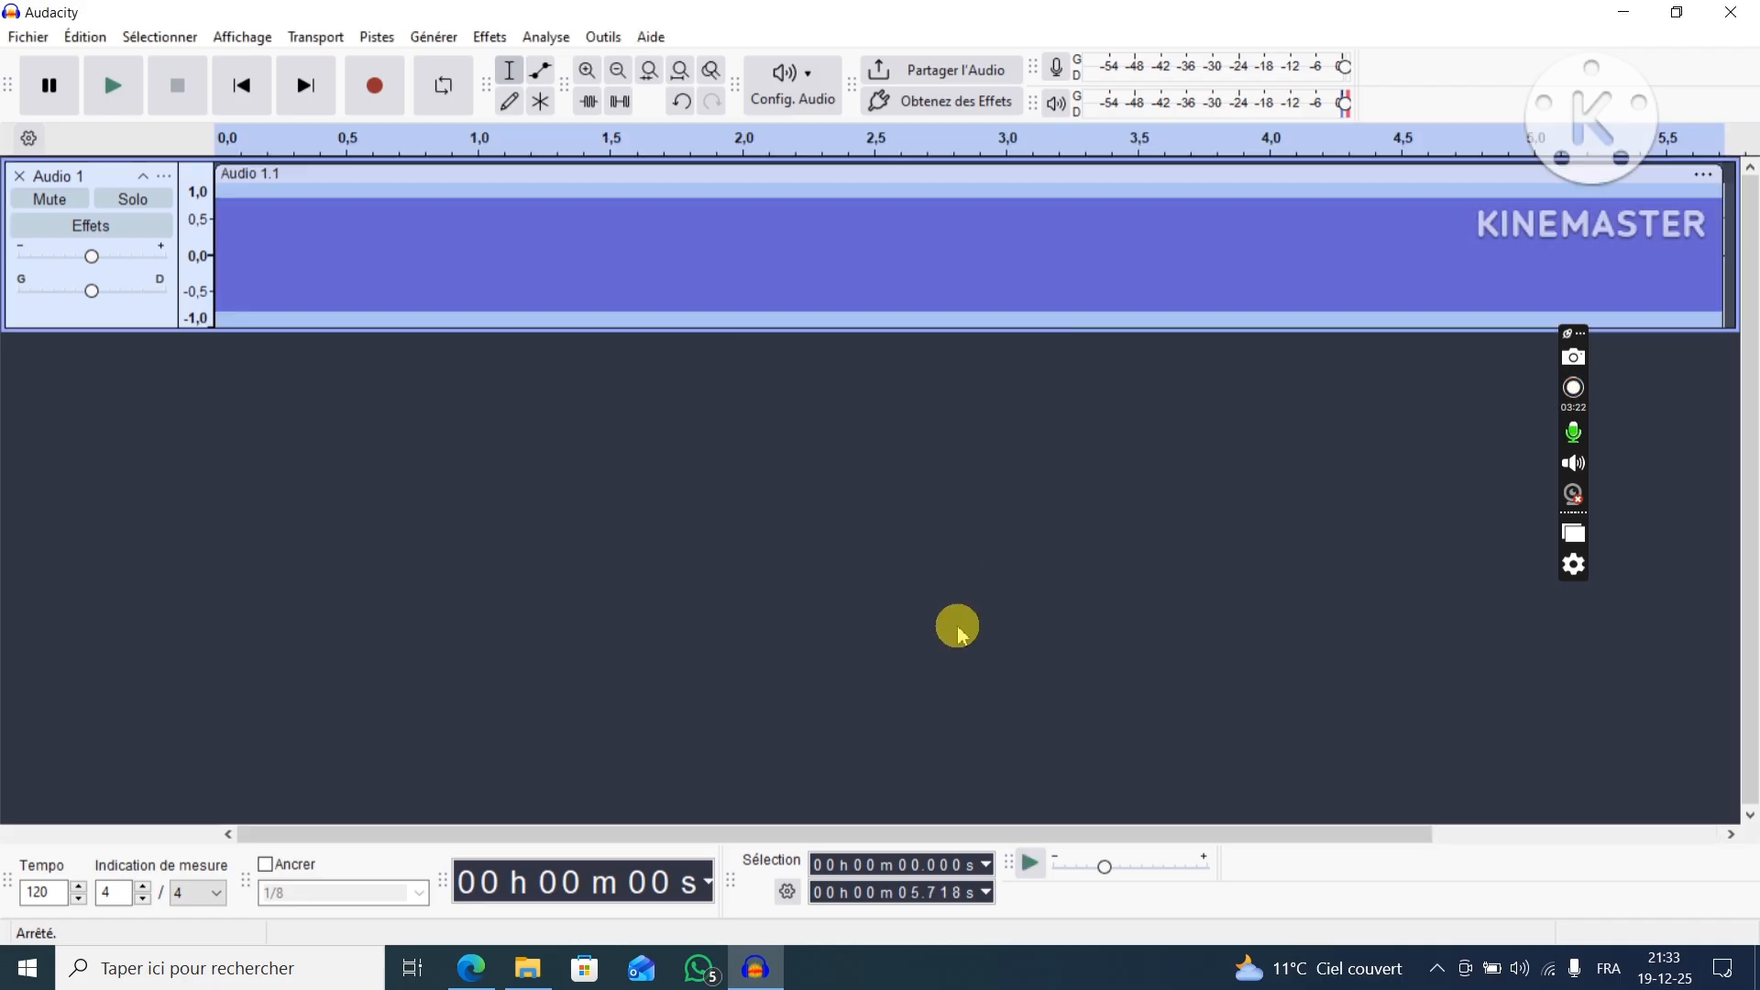
pyautogui.click(109, 181)
pyautogui.click(361, 460)
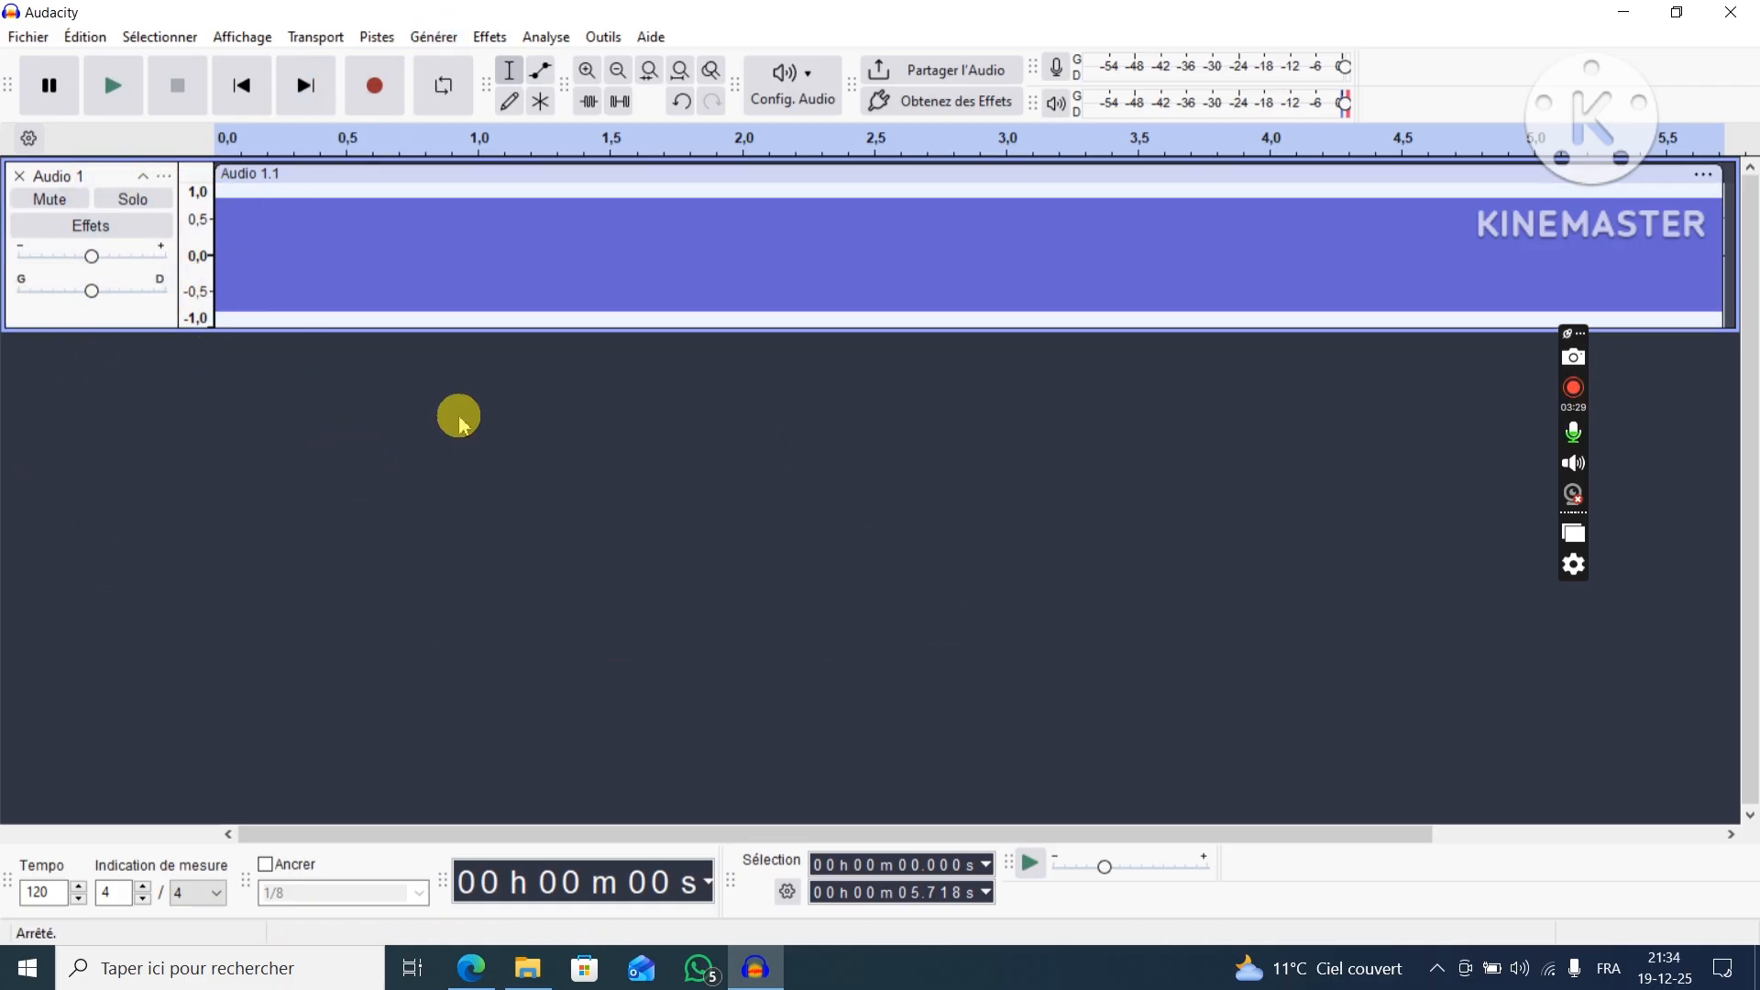
pyautogui.click(118, 177)
pyautogui.click(311, 374)
# Add three new mono tracks below the 800 Hz tone track.
pyautogui.click(380, 38)
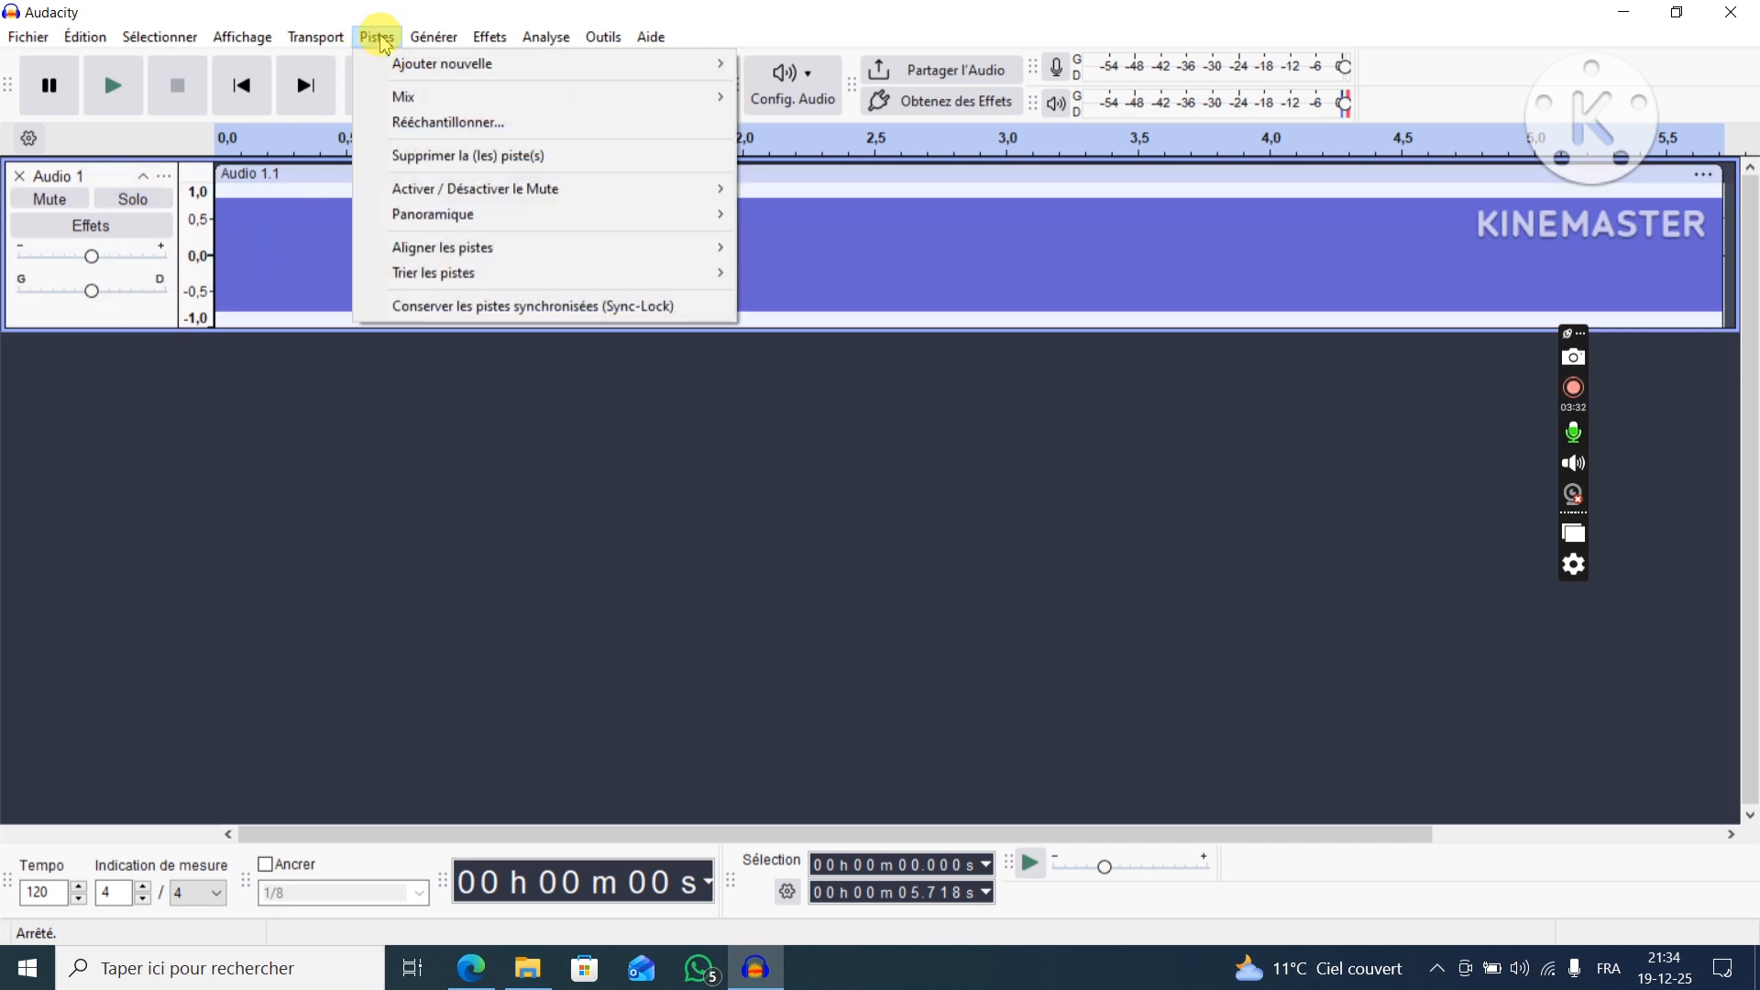
pyautogui.moveTo(719, 61)
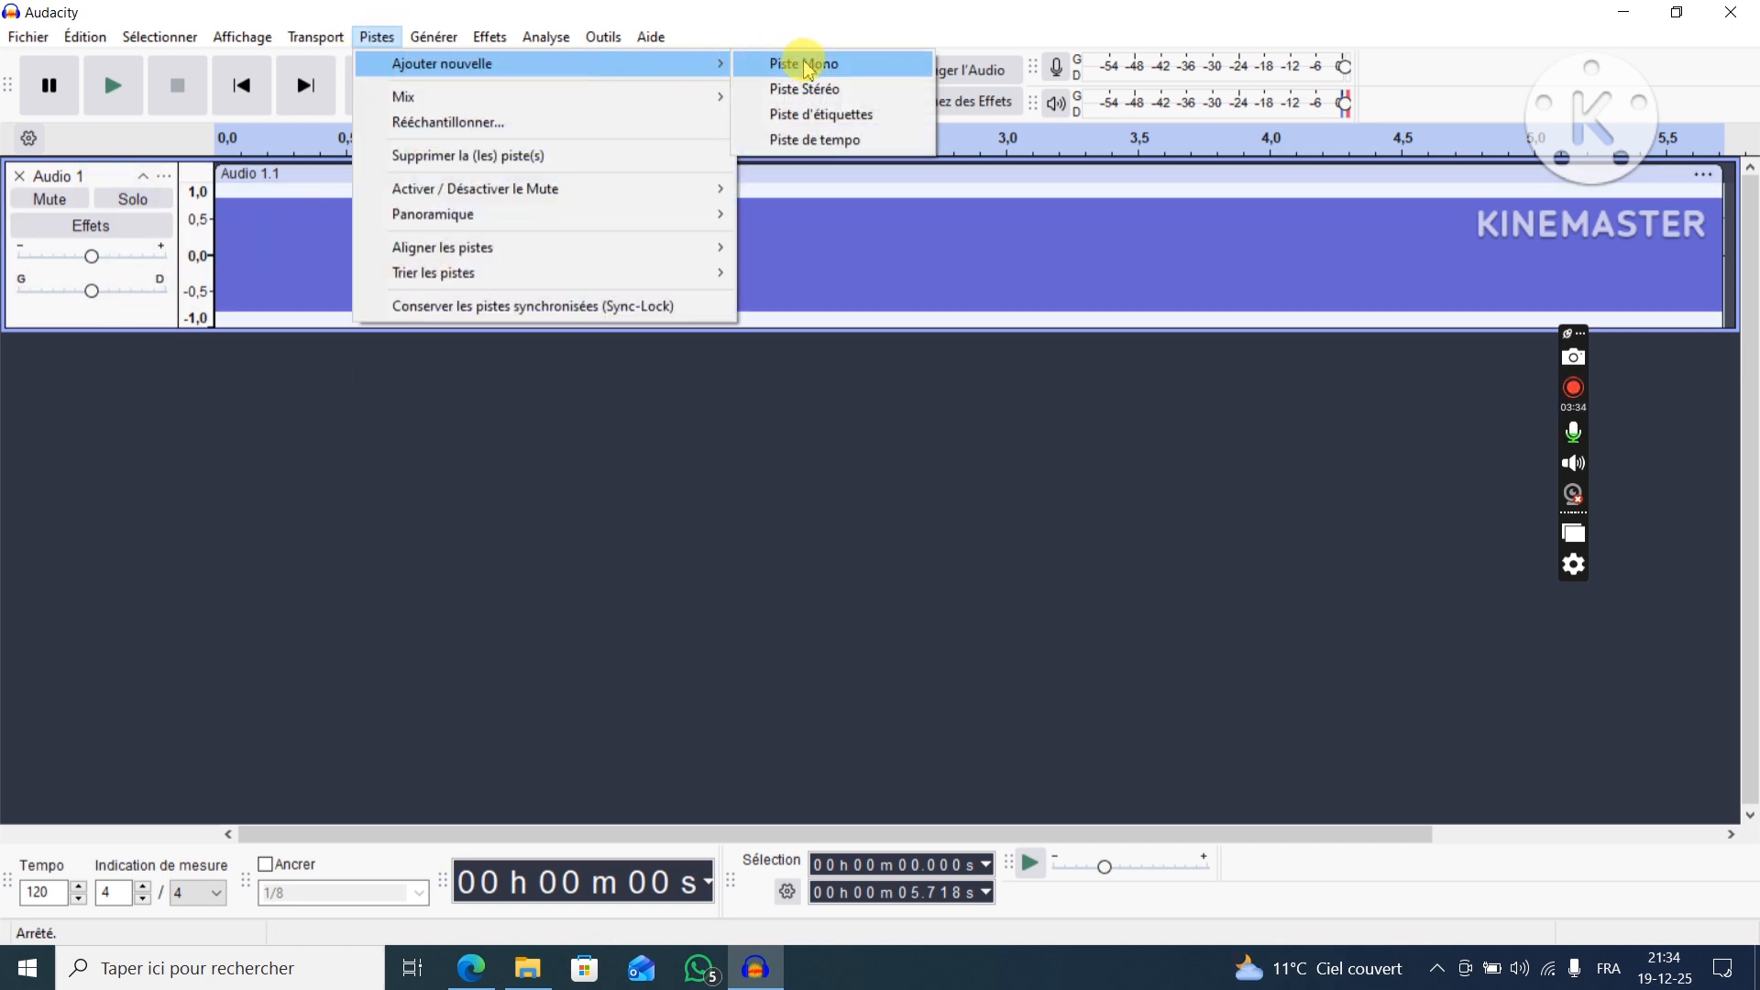
pyautogui.click(835, 75)
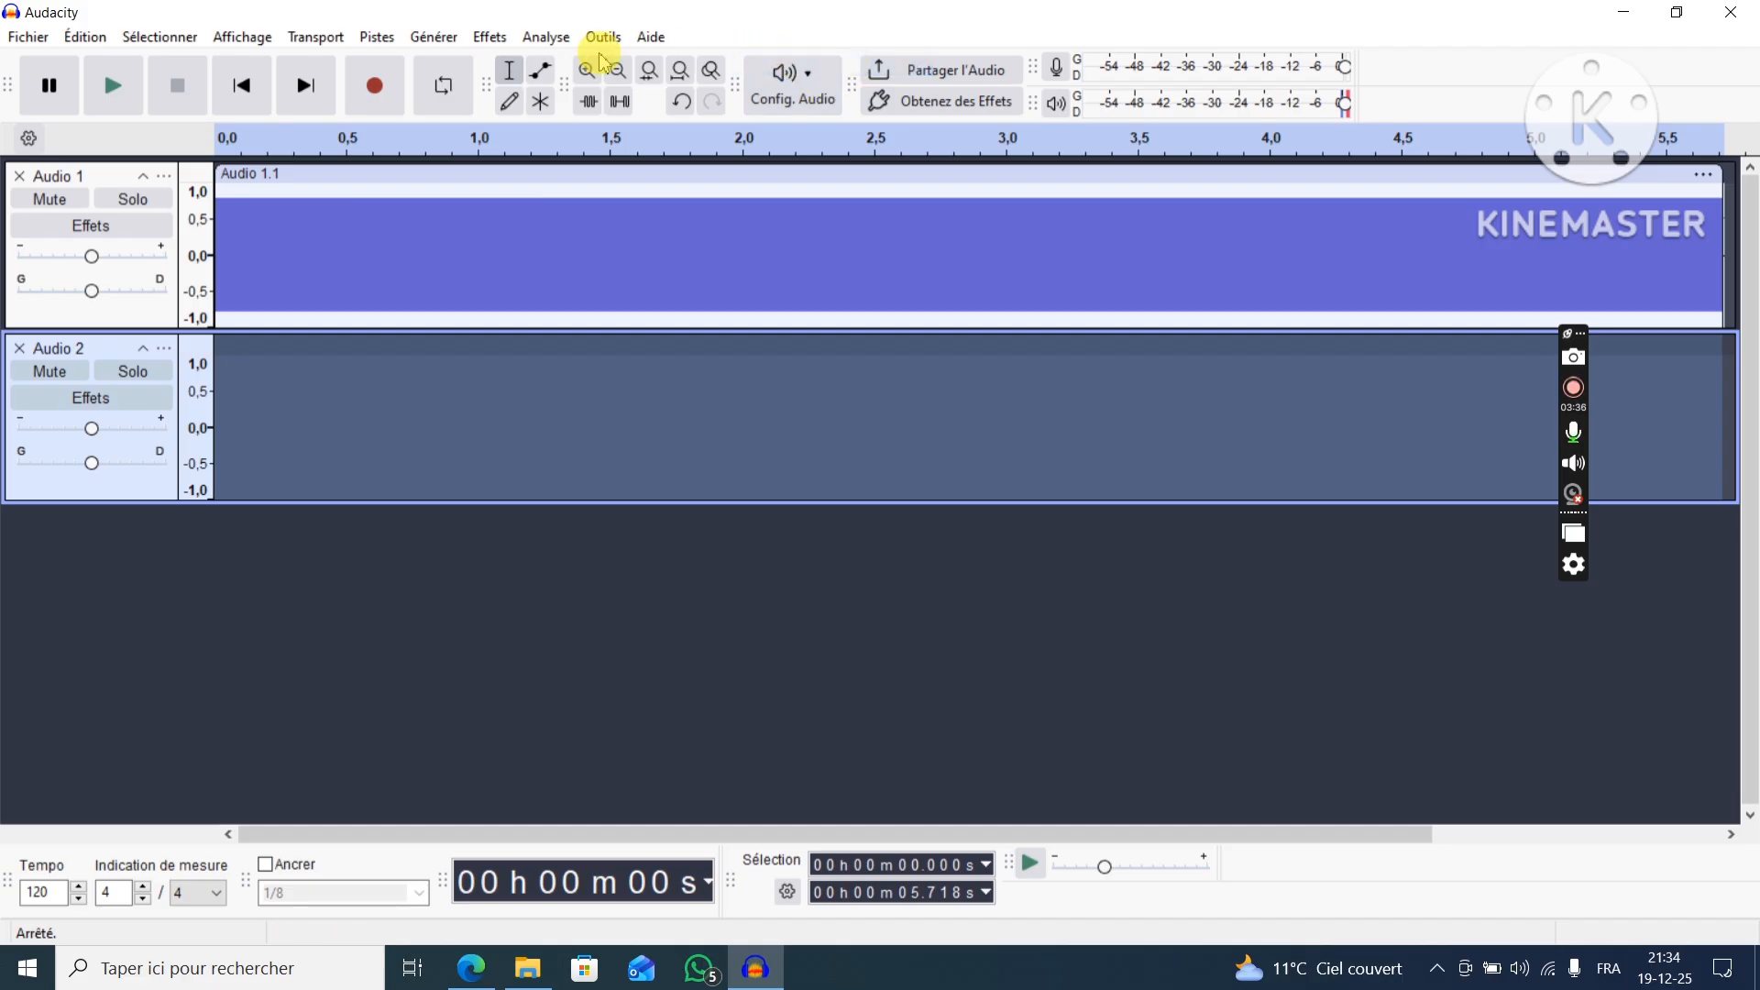
pyautogui.click(315, 41)
pyautogui.click(376, 38)
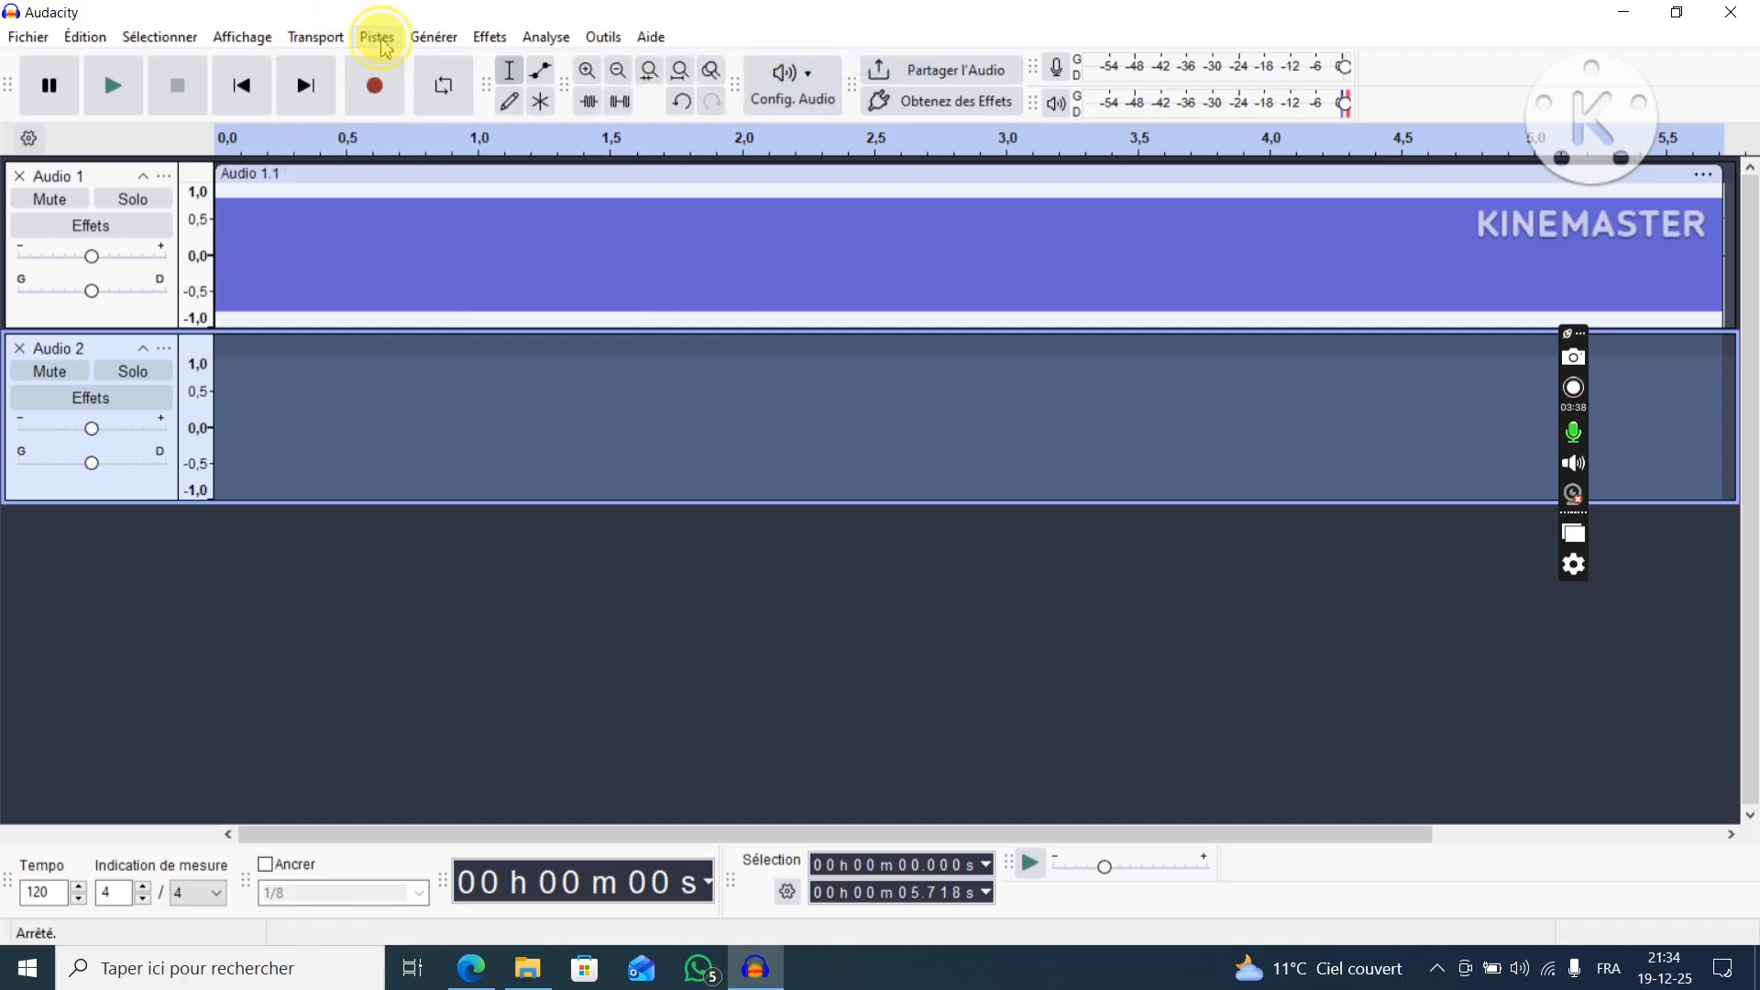
pyautogui.click(376, 39)
pyautogui.moveTo(706, 63)
pyautogui.click(802, 64)
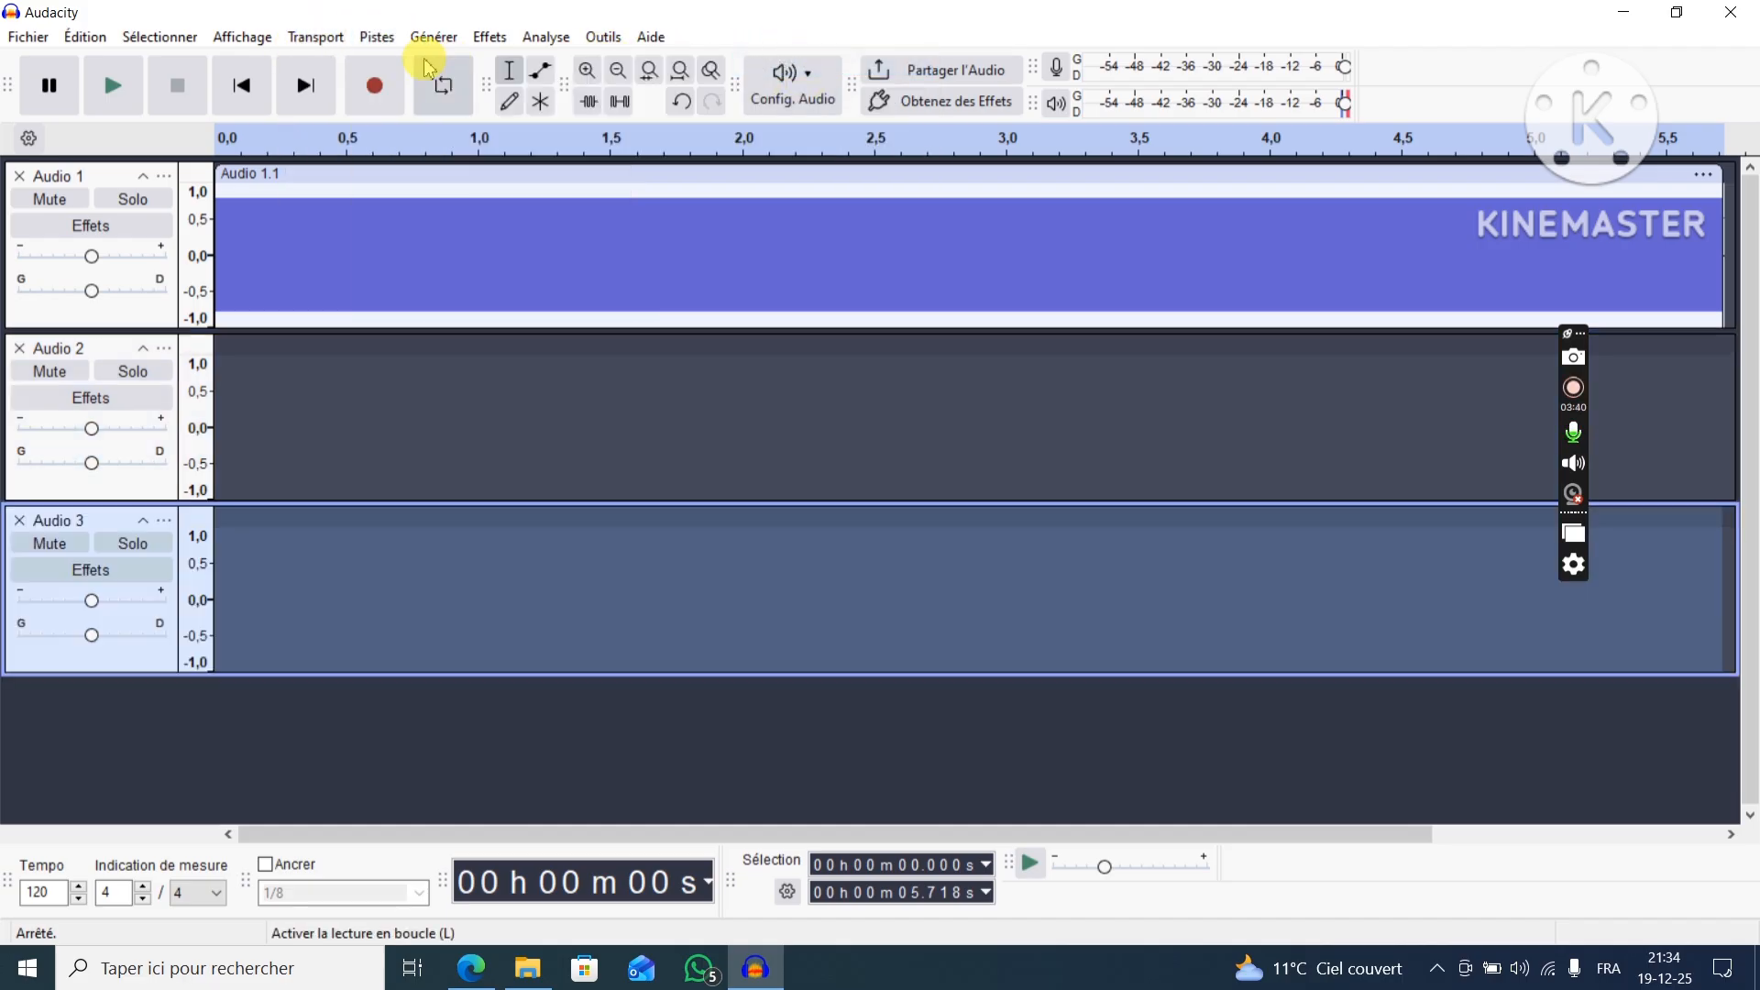
pyautogui.click(376, 36)
pyautogui.click(799, 64)
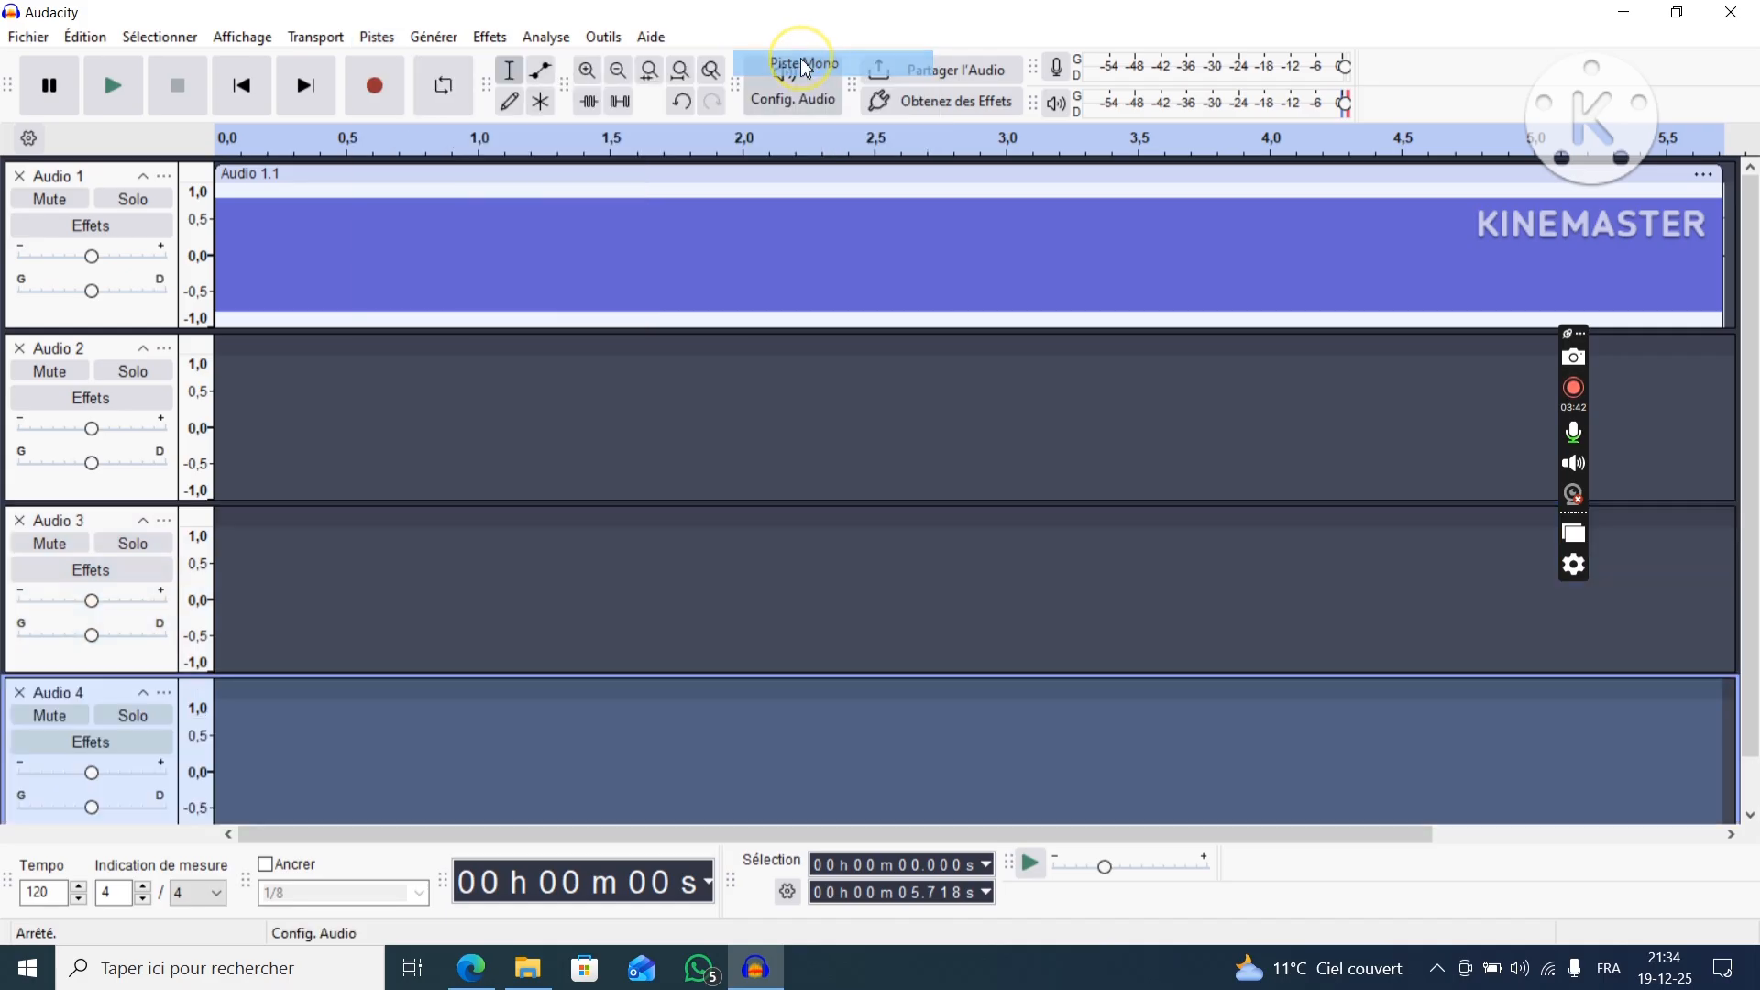
# Generate a sine tone at 700 Hz with amplitude 0.5 in the Audio 2 track.
pyautogui.click(122, 353)
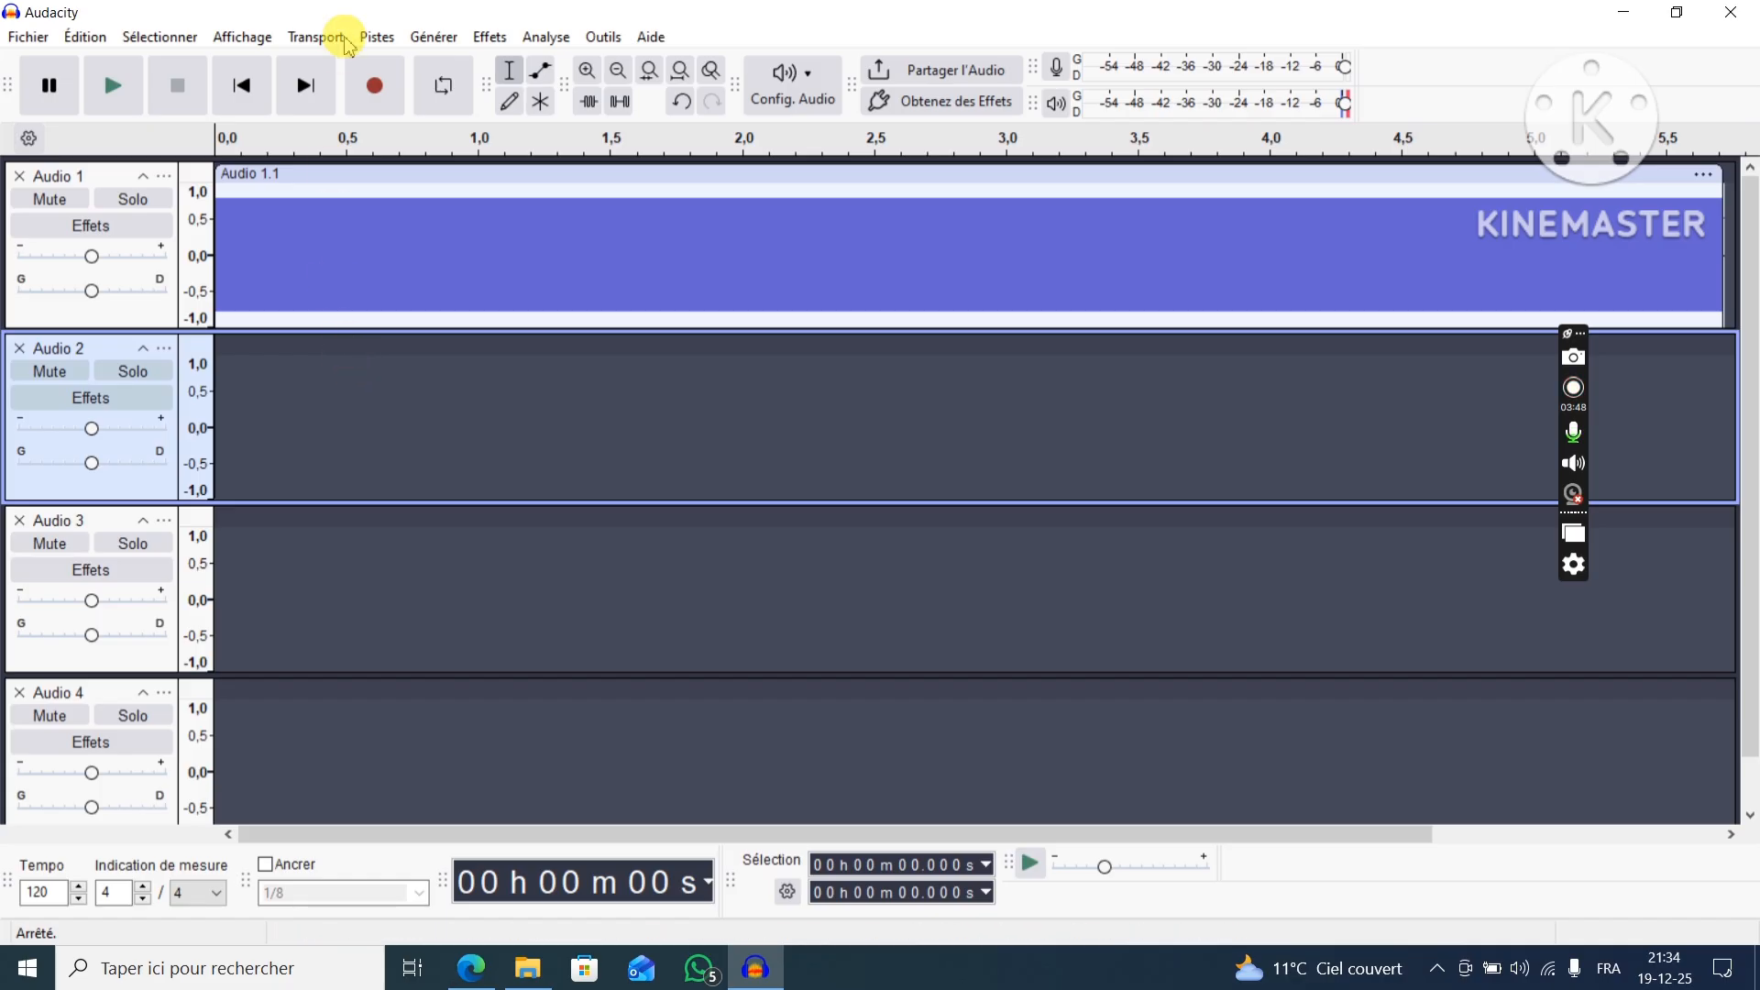
pyautogui.click(434, 36)
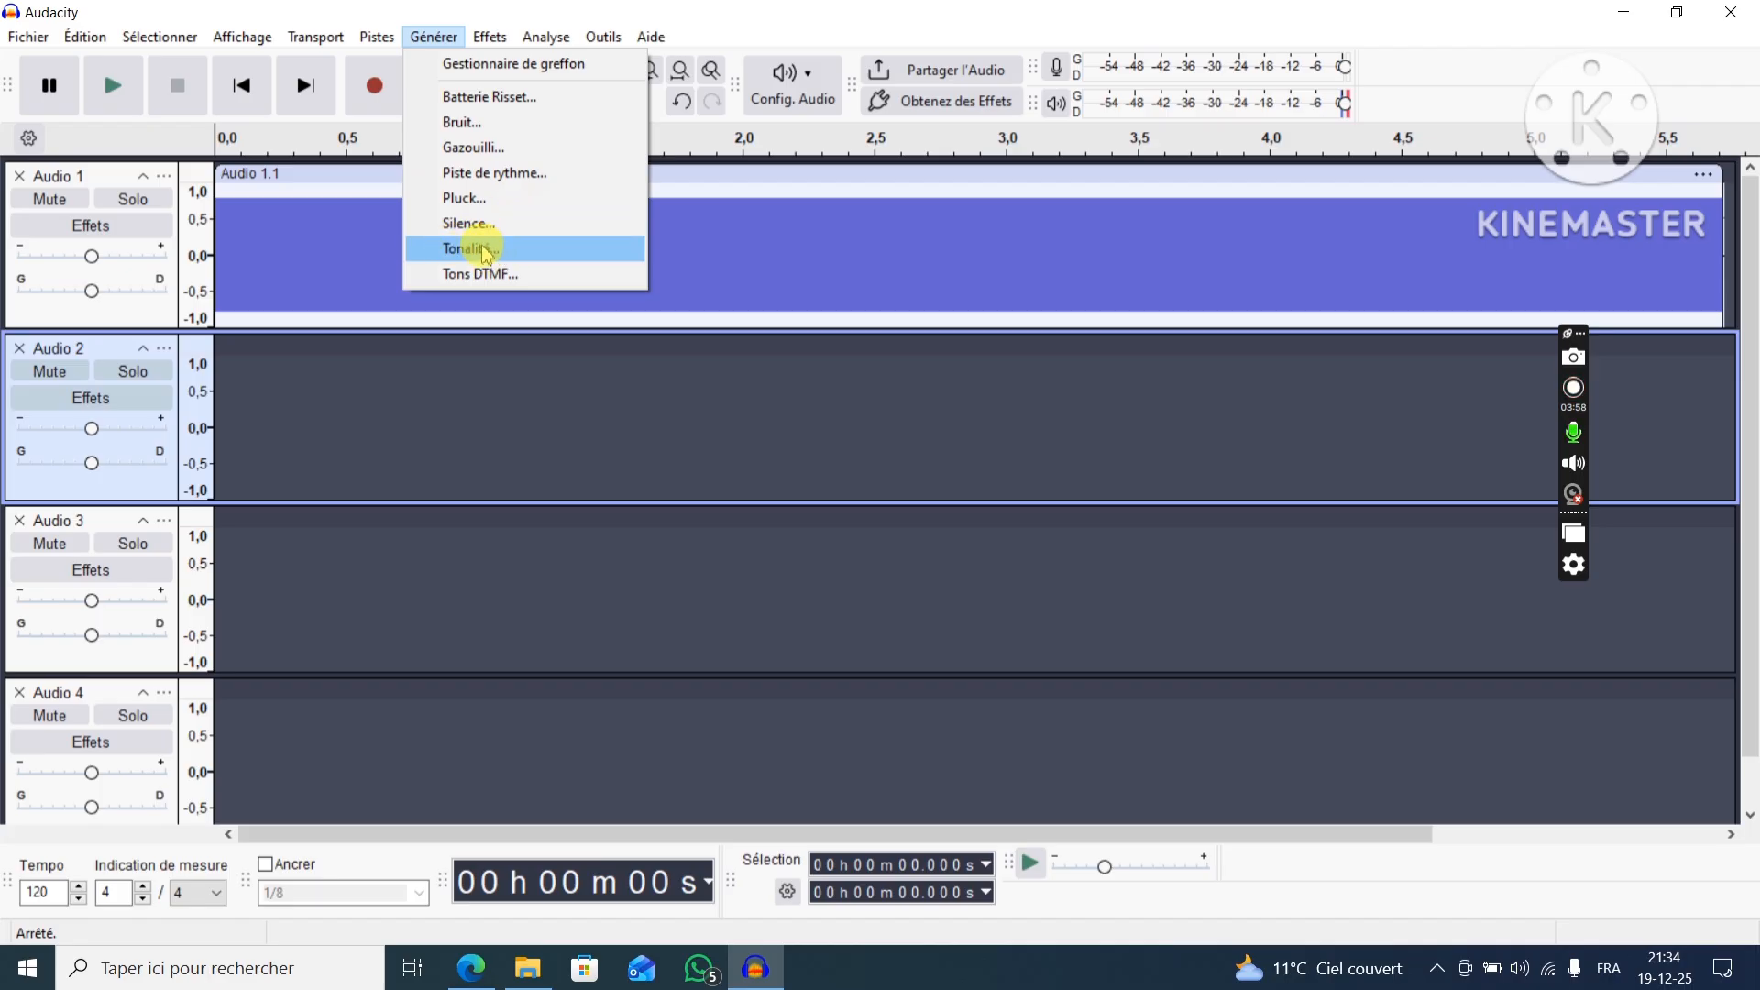
pyautogui.click(486, 254)
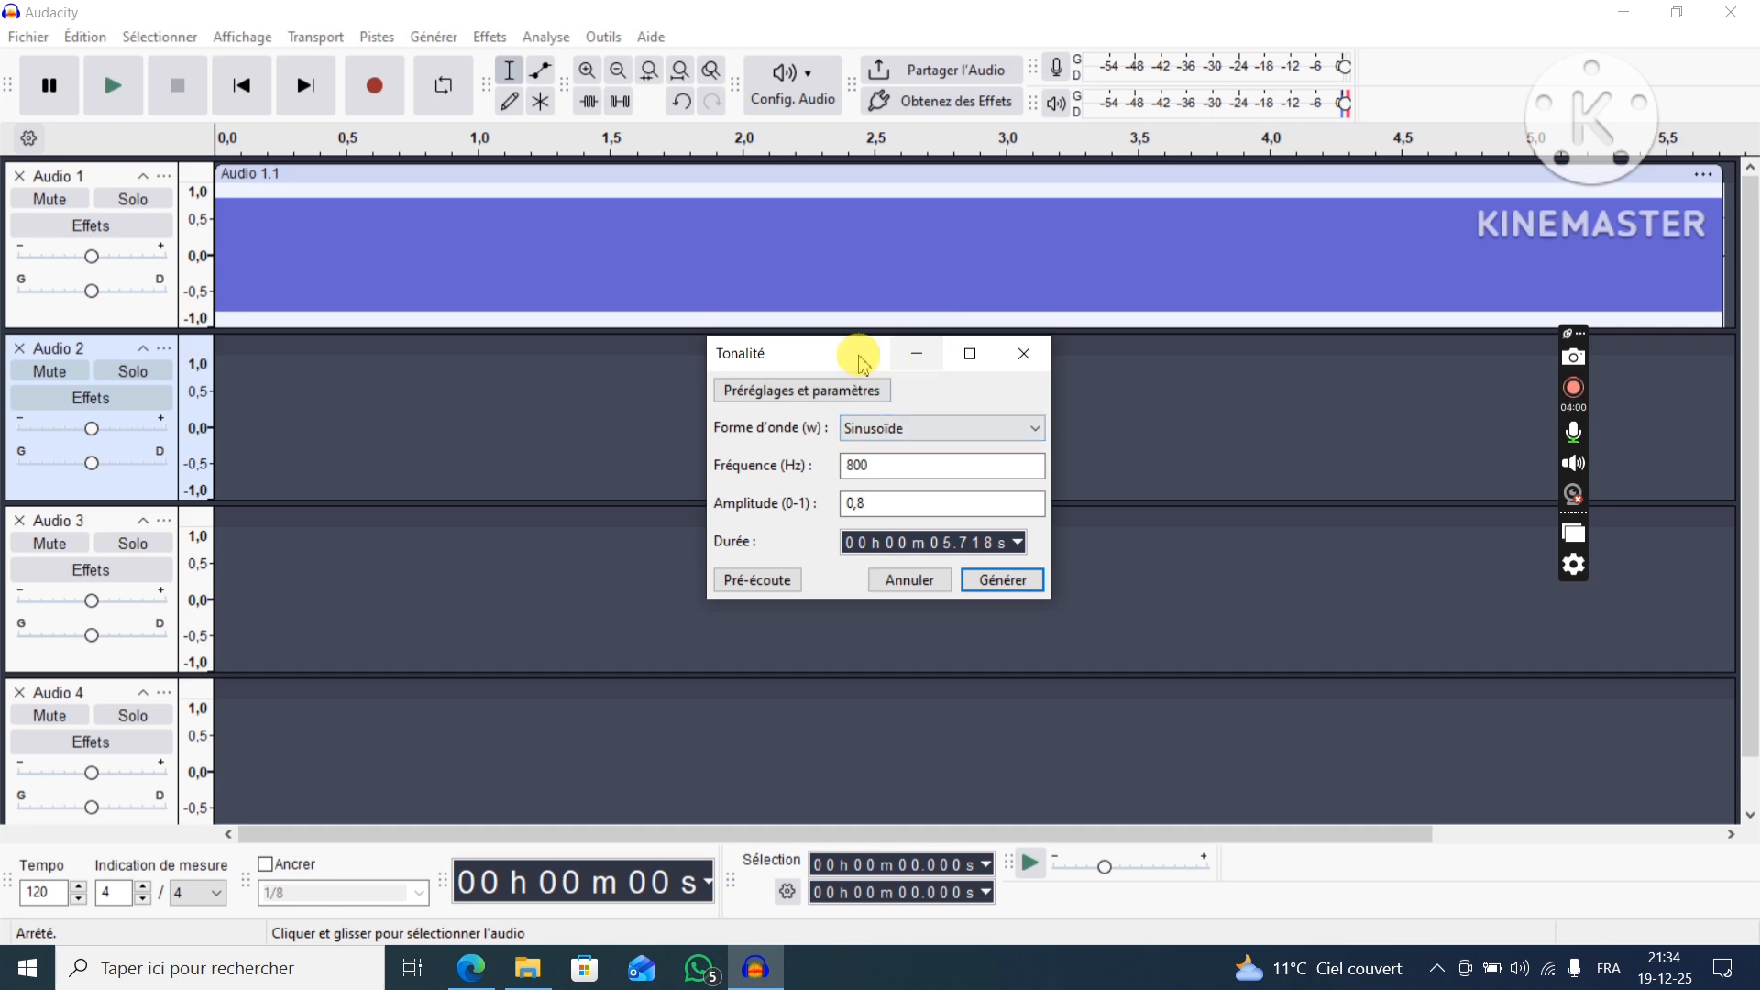
pyautogui.moveTo(862, 362); pyautogui.dragTo(1010, 148)
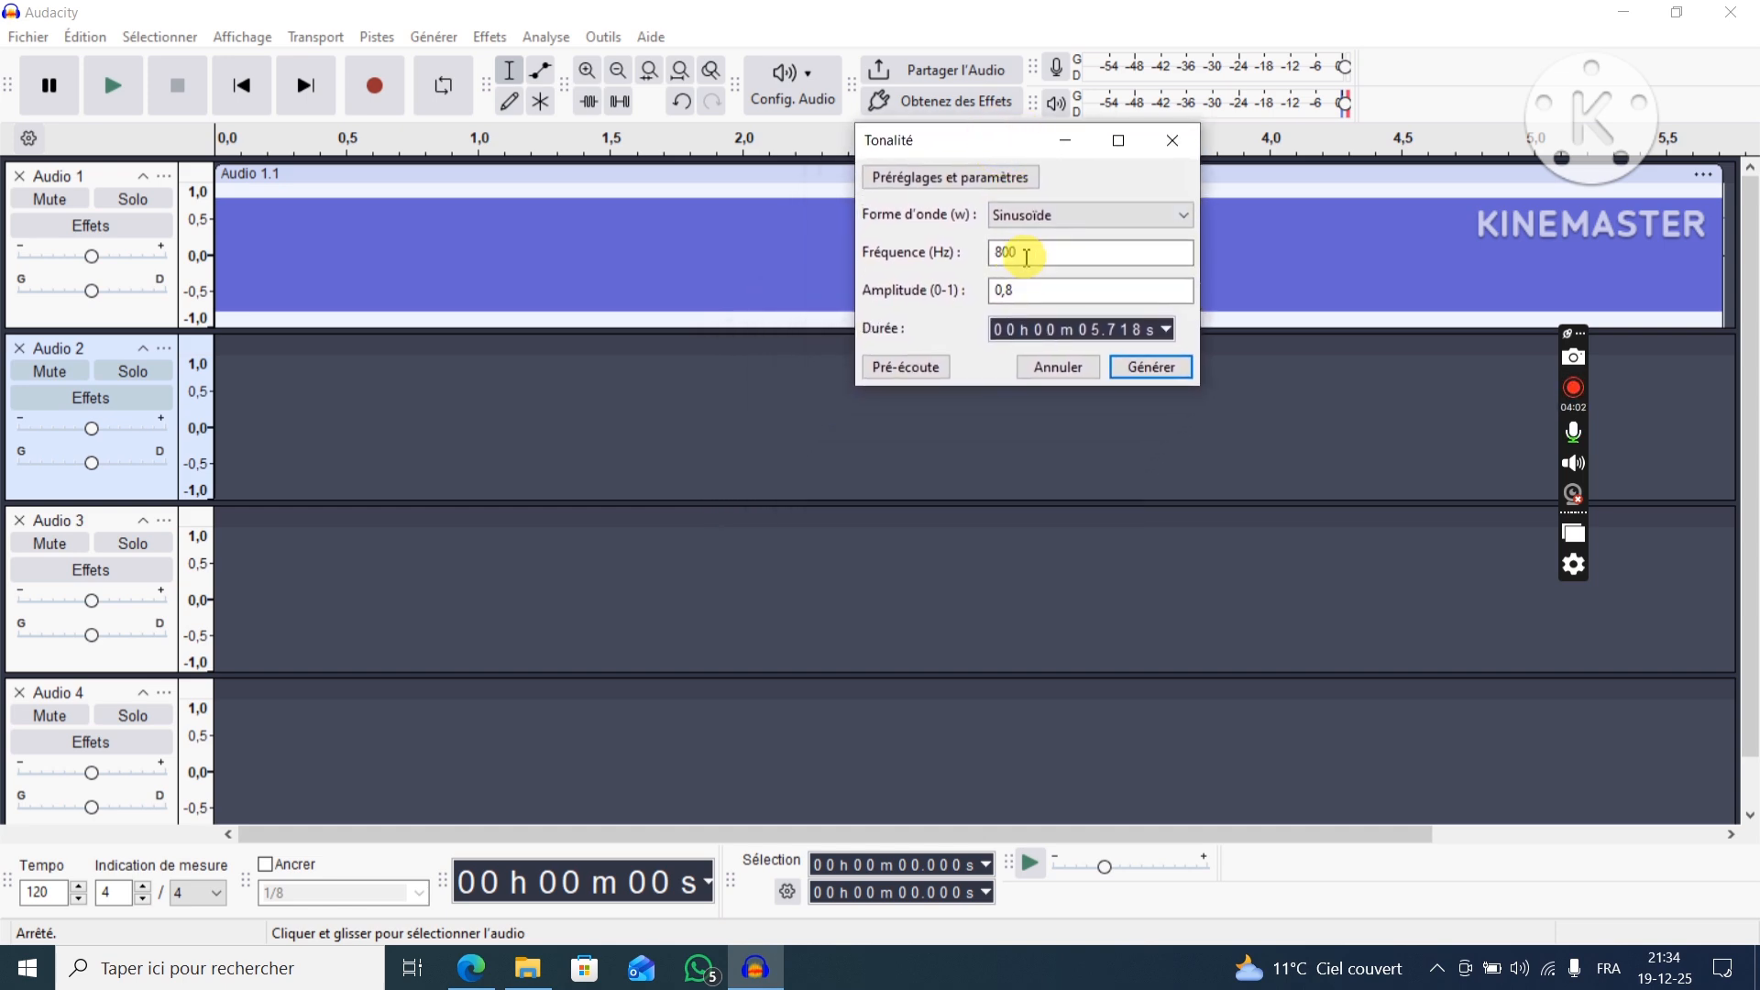
pyautogui.moveTo(1029, 251); pyautogui.dragTo(994, 252)
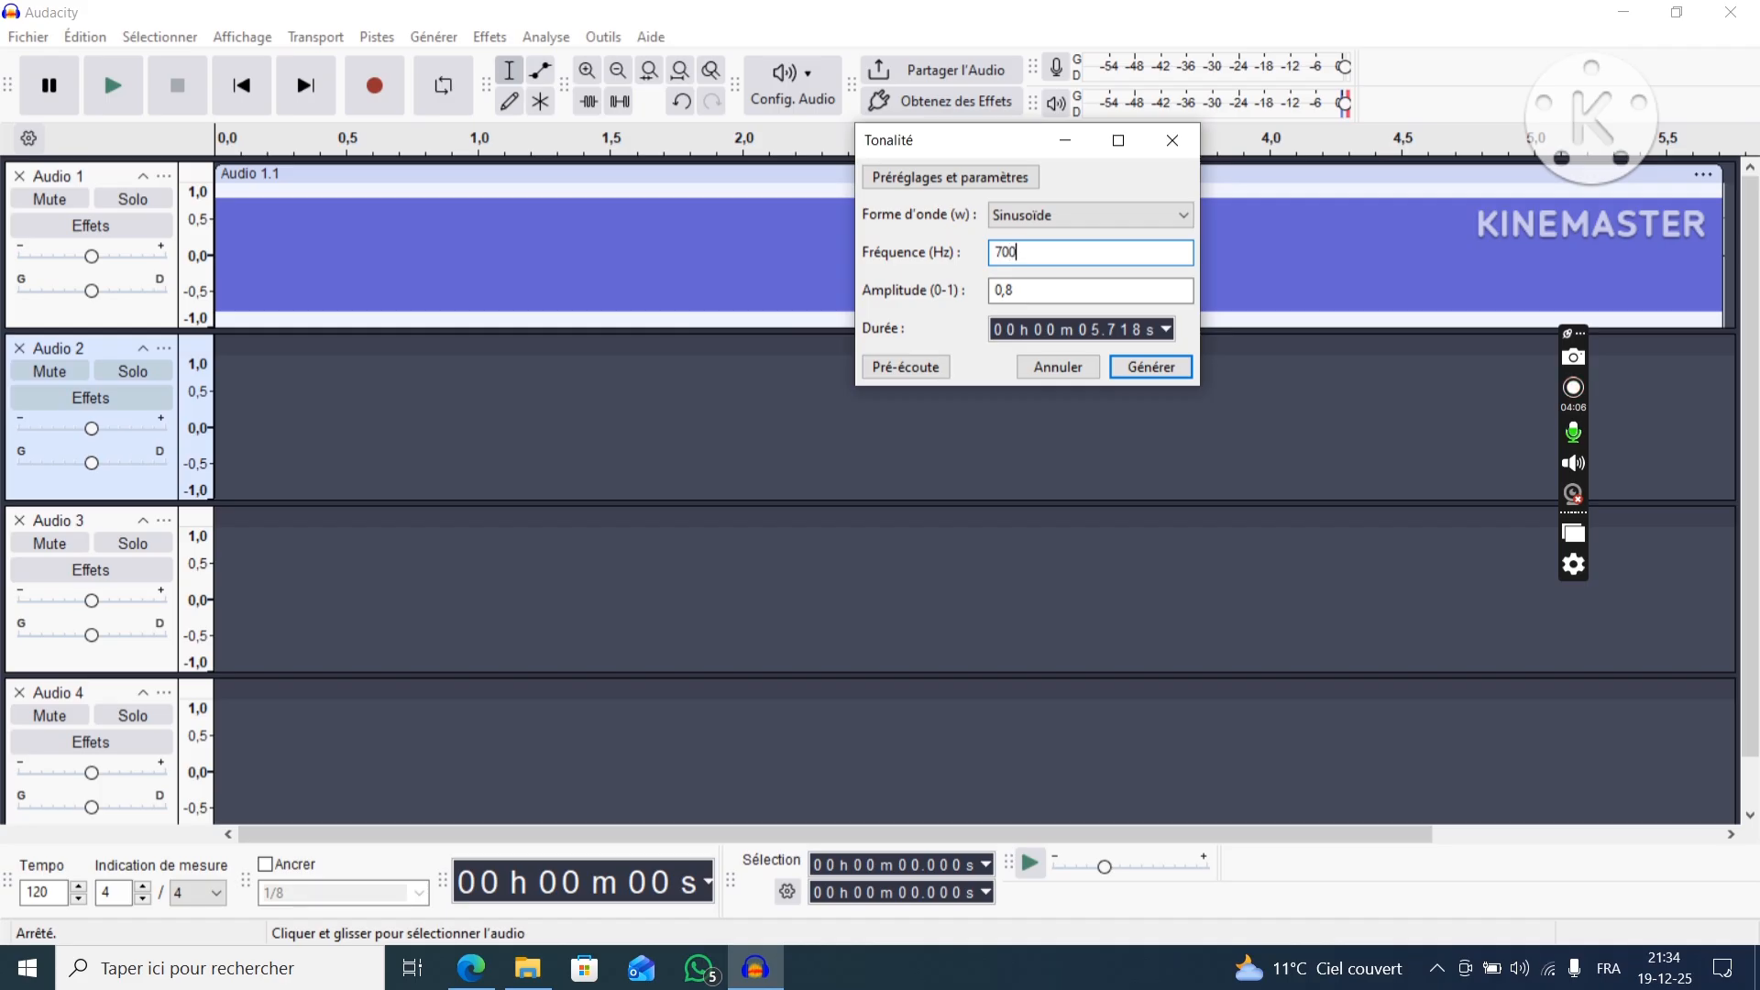
pyautogui.click(1054, 295)
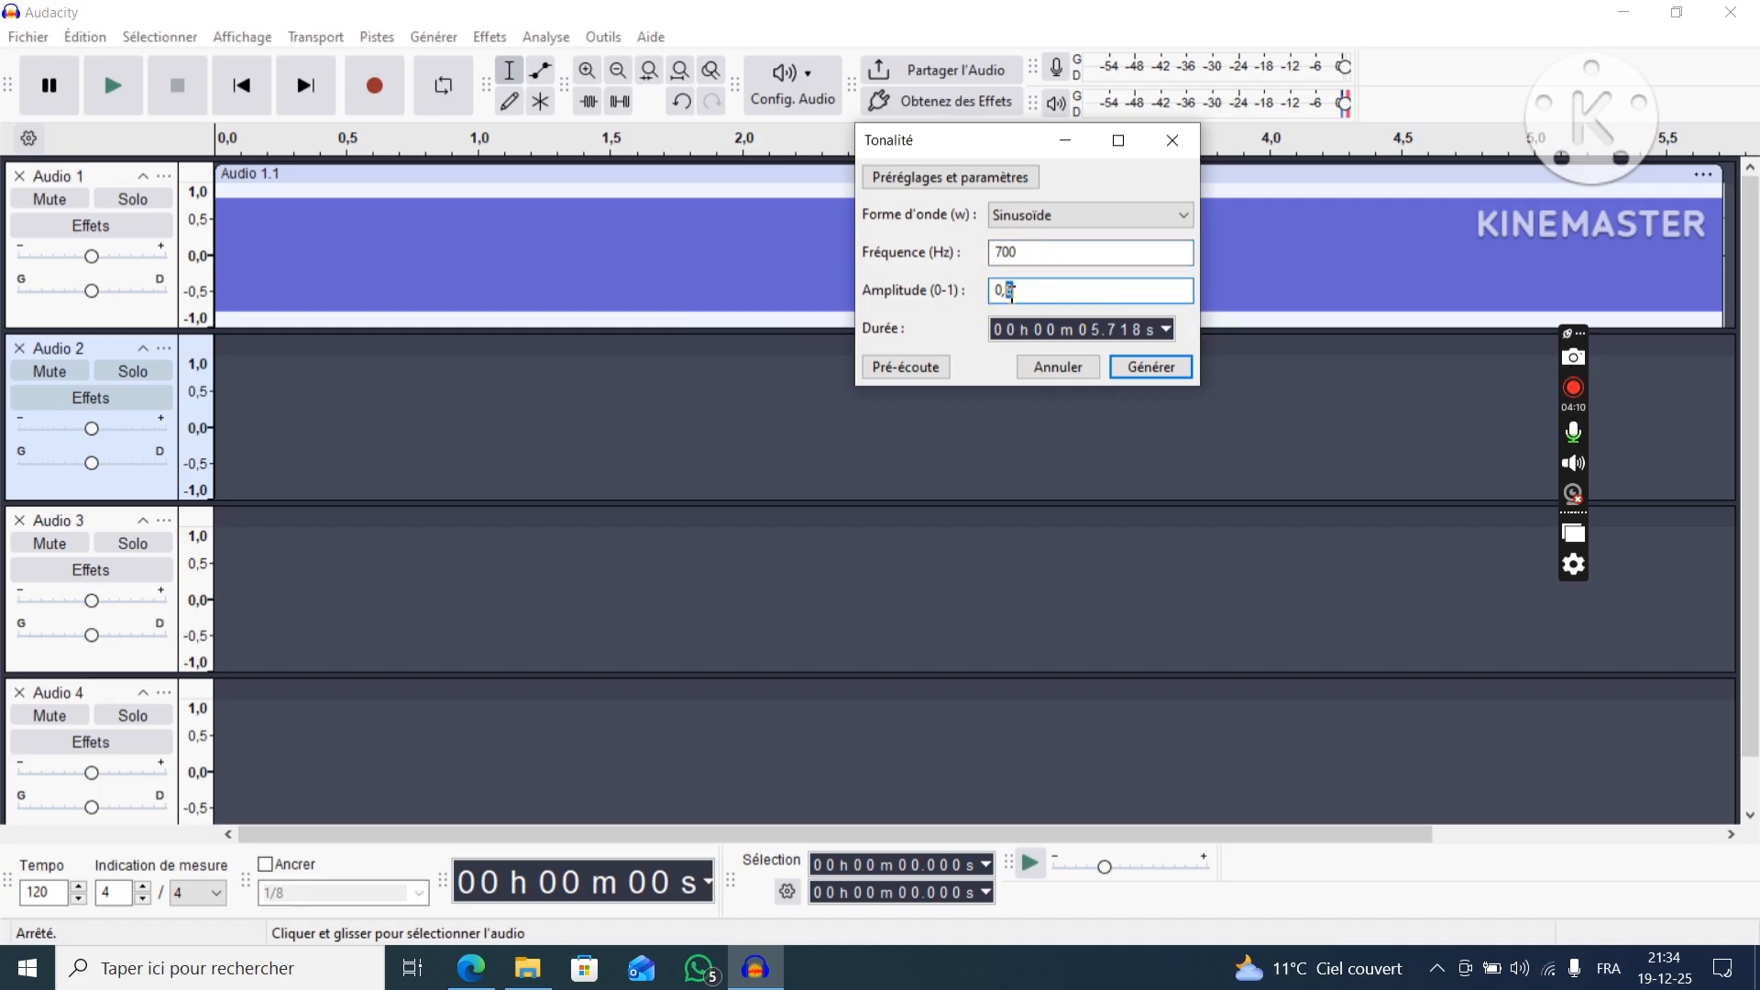
pyautogui.click(1150, 367)
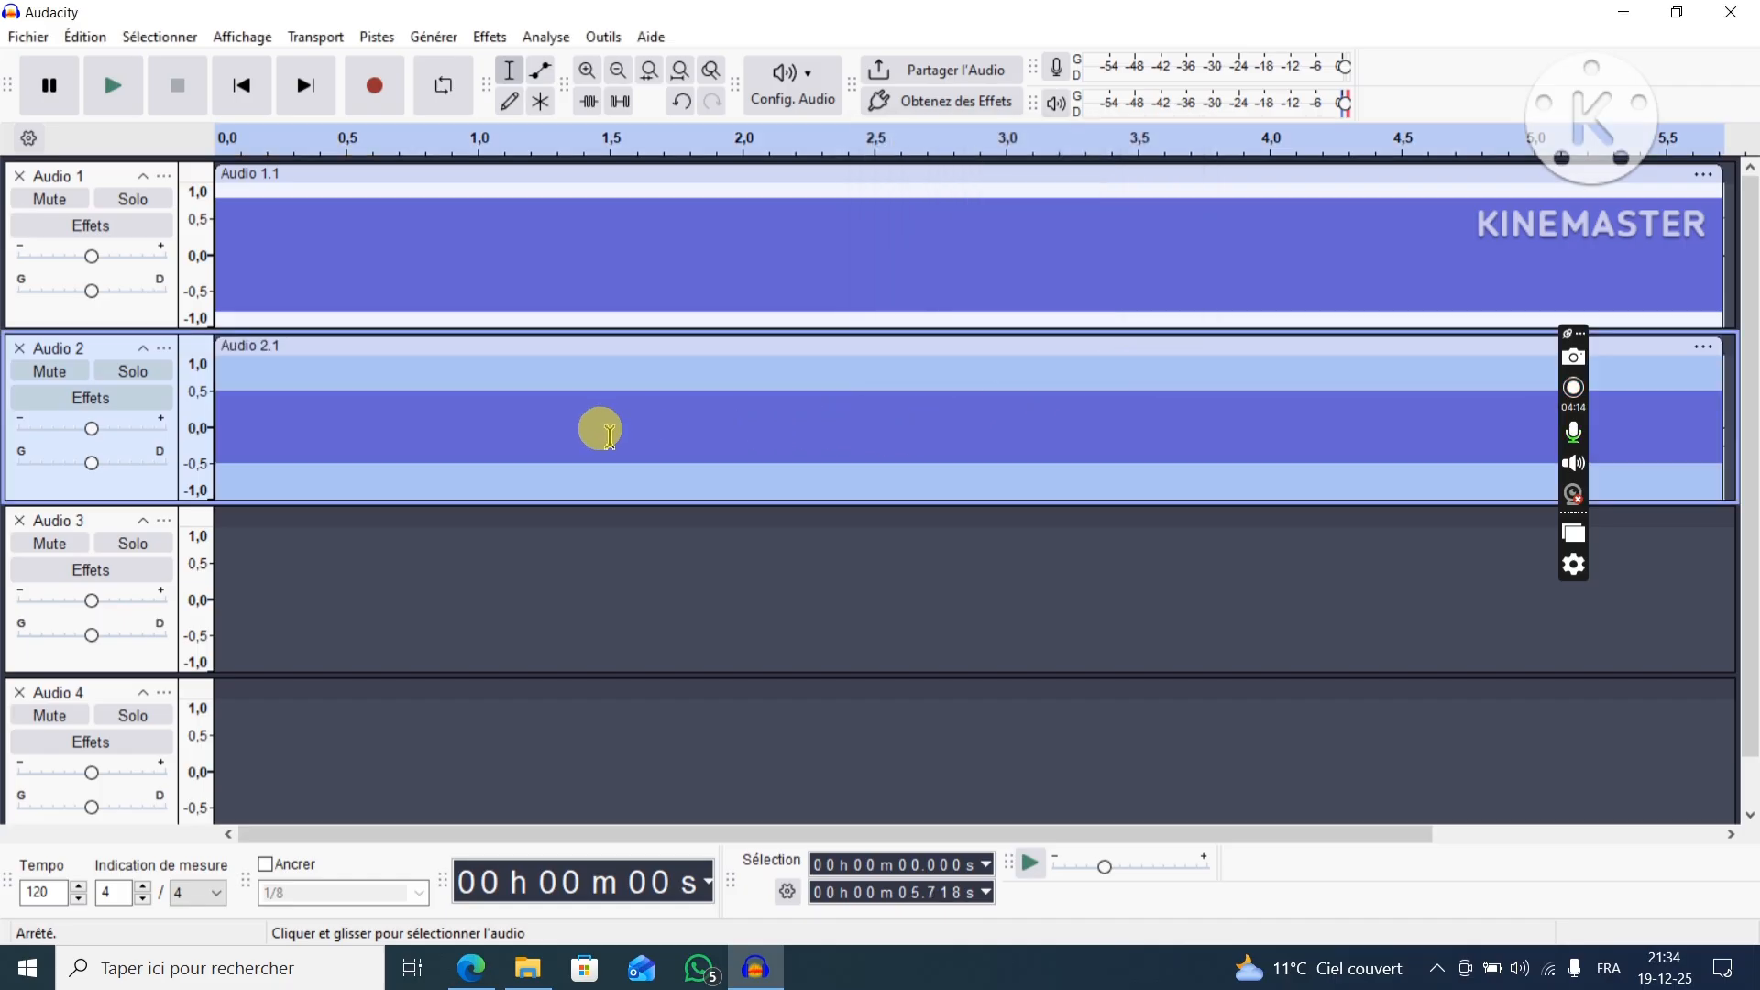
# Generate a sine tone at 500 Hz with amplitude 0.4 in the Audio 3 track.
pyautogui.click(110, 518)
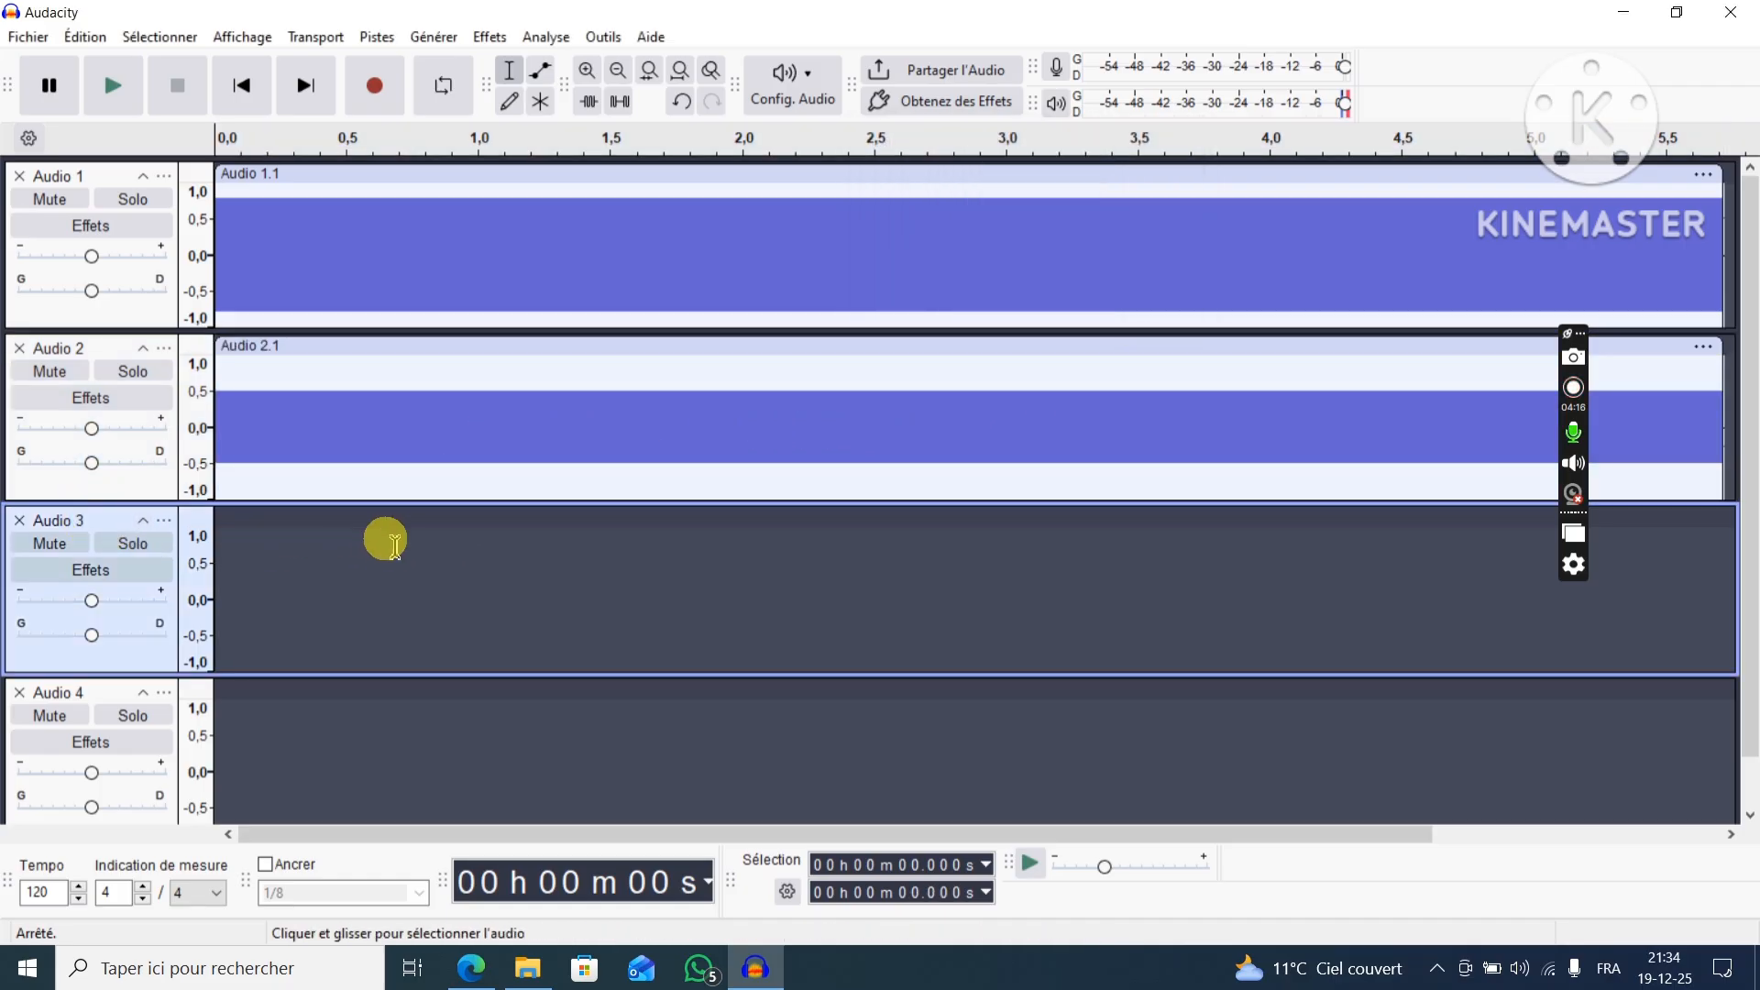
pyautogui.click(434, 36)
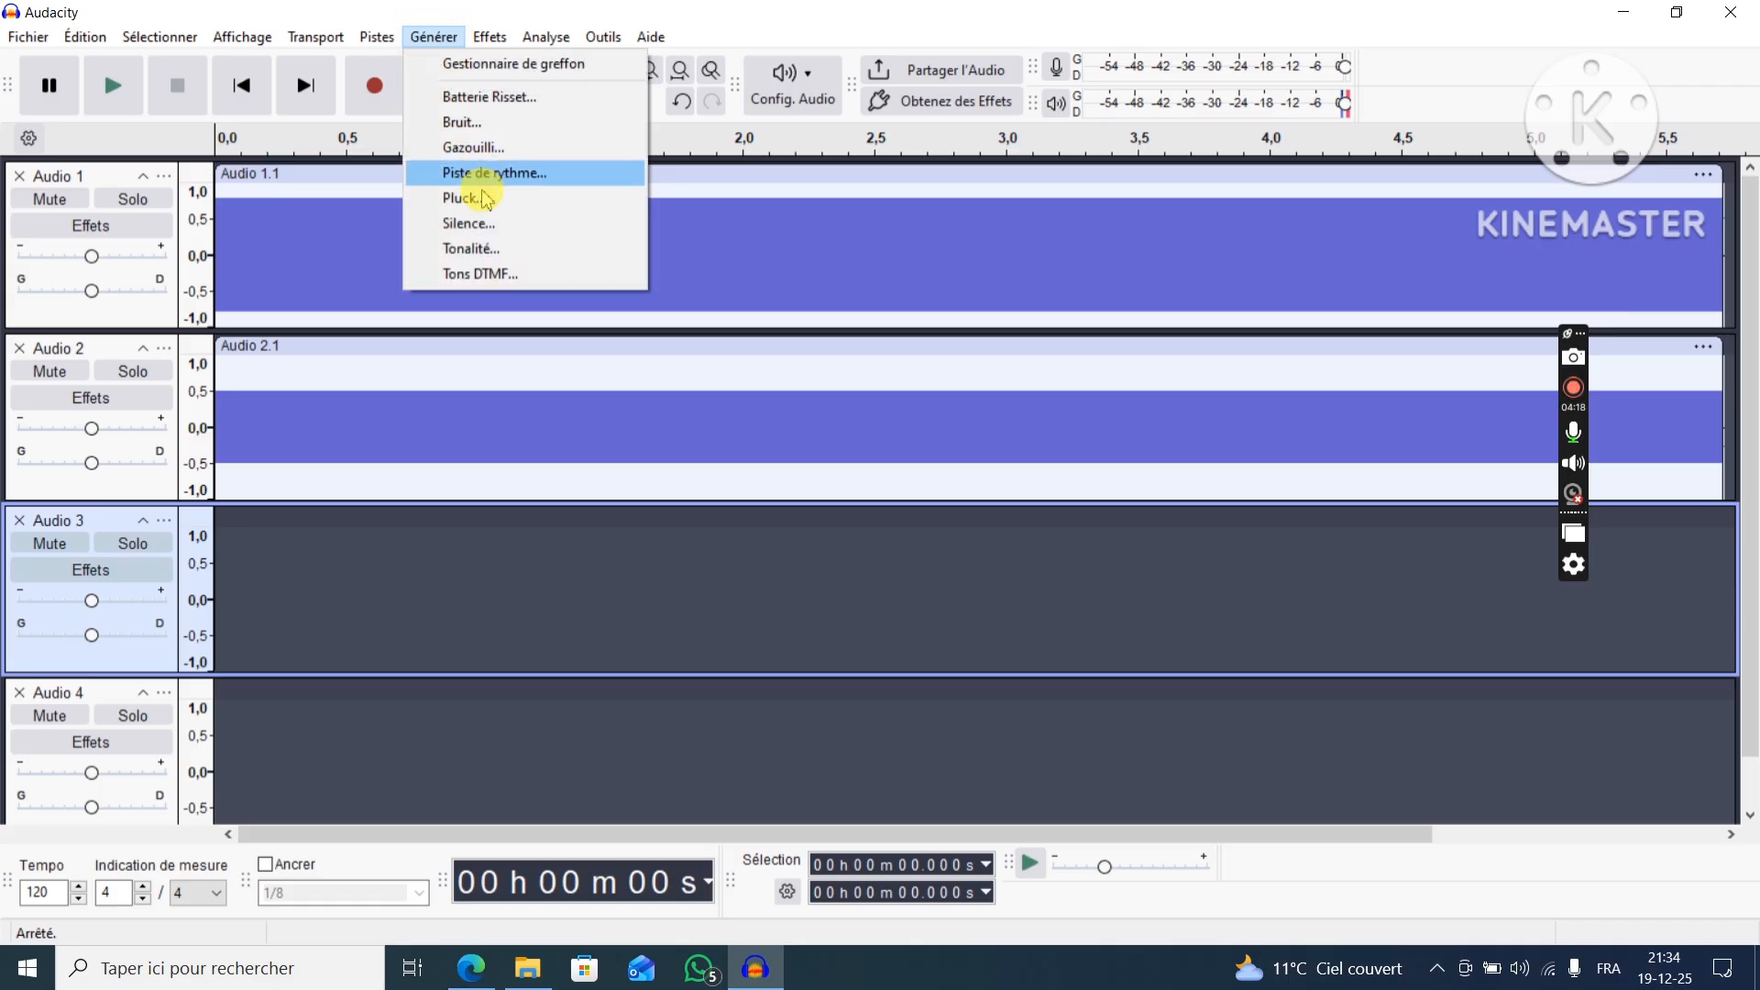
pyautogui.click(488, 250)
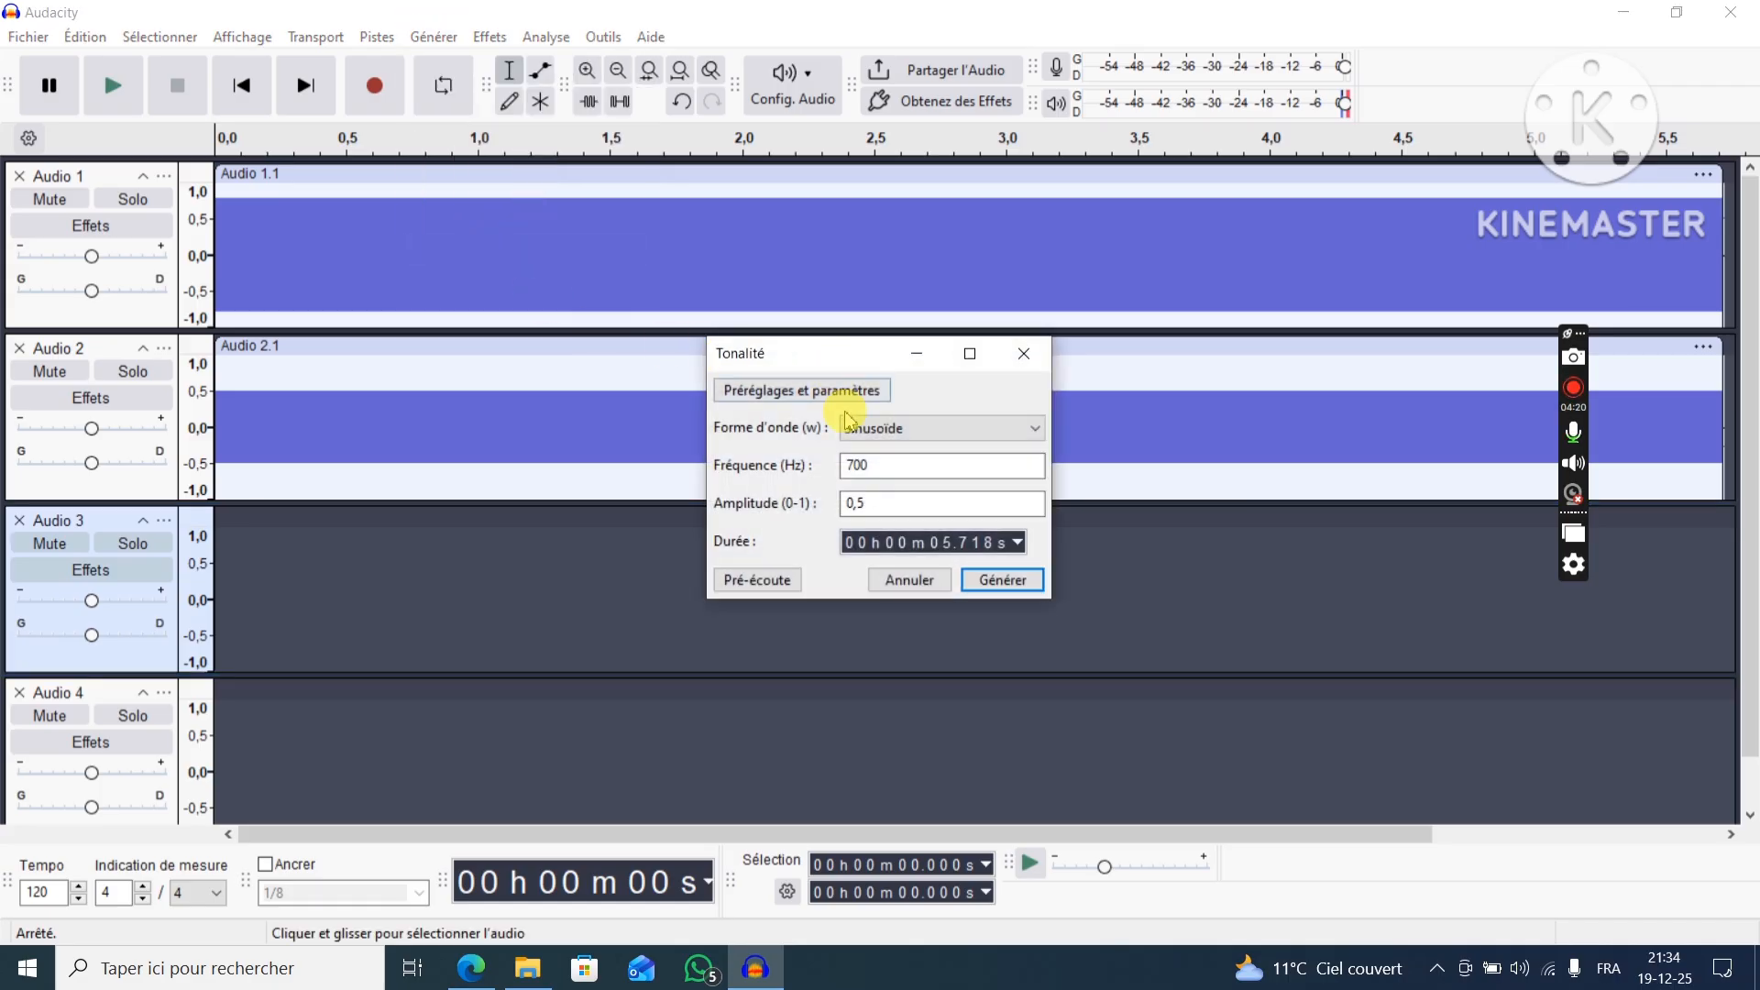
pyautogui.moveTo(895, 464); pyautogui.dragTo(840, 468)
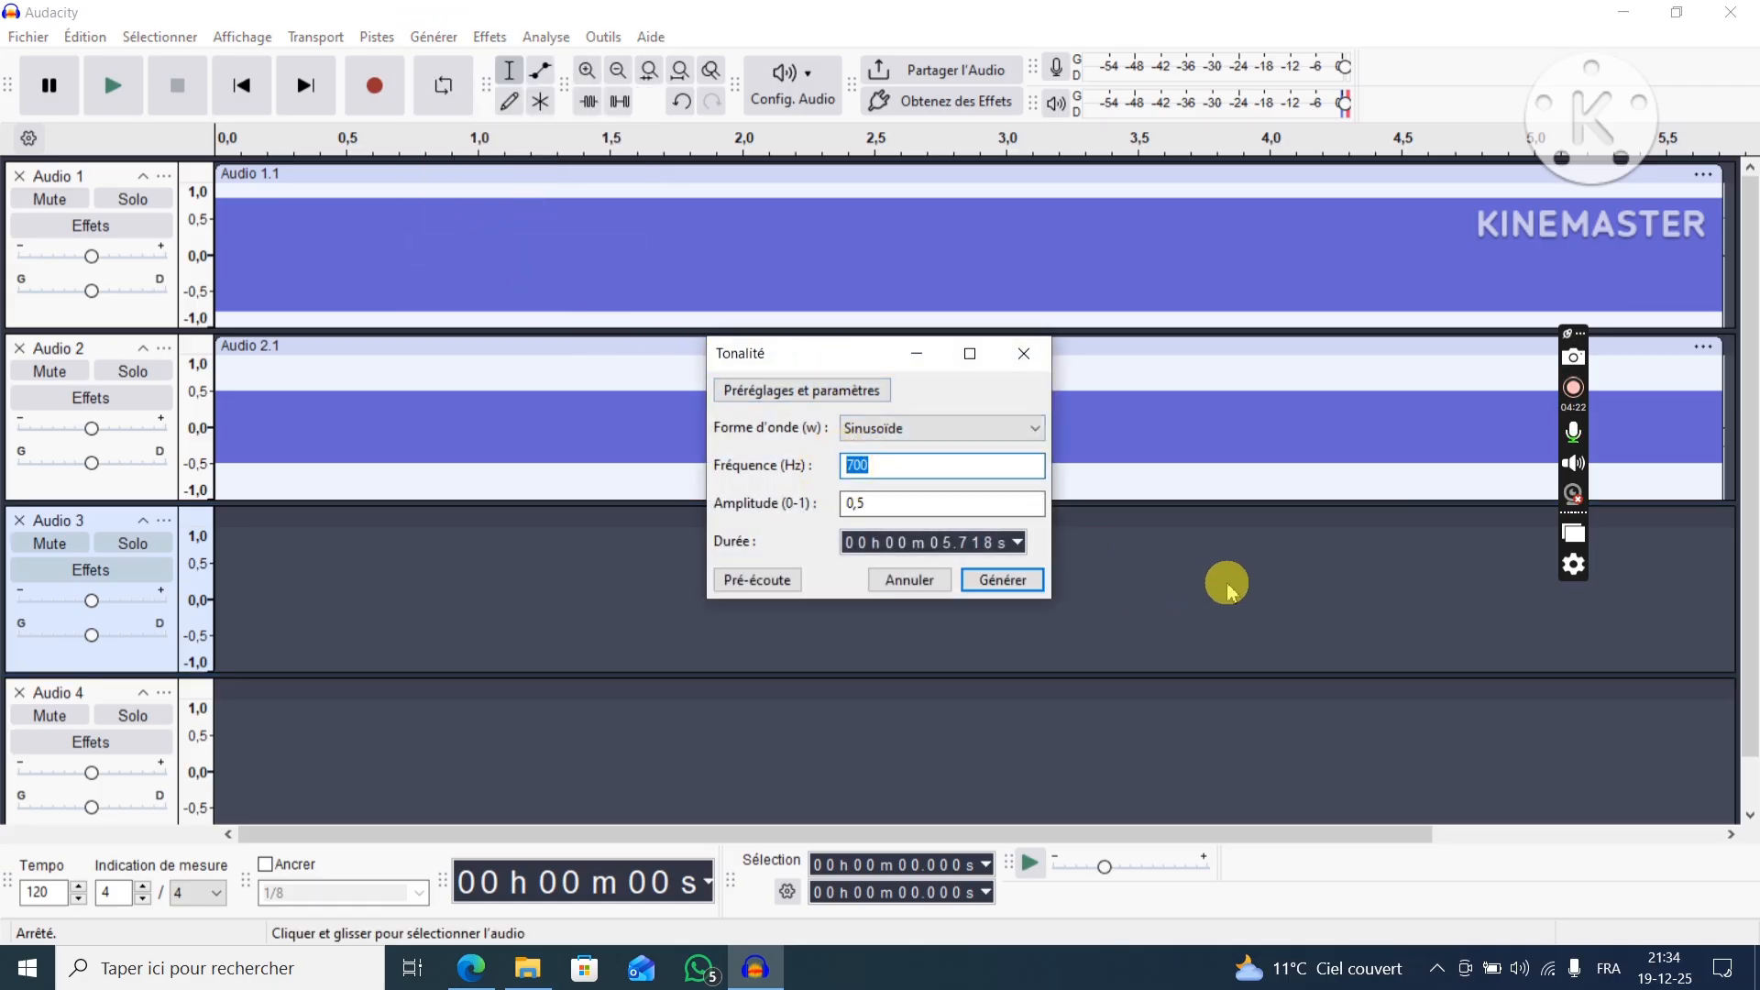
pyautogui.write('500')
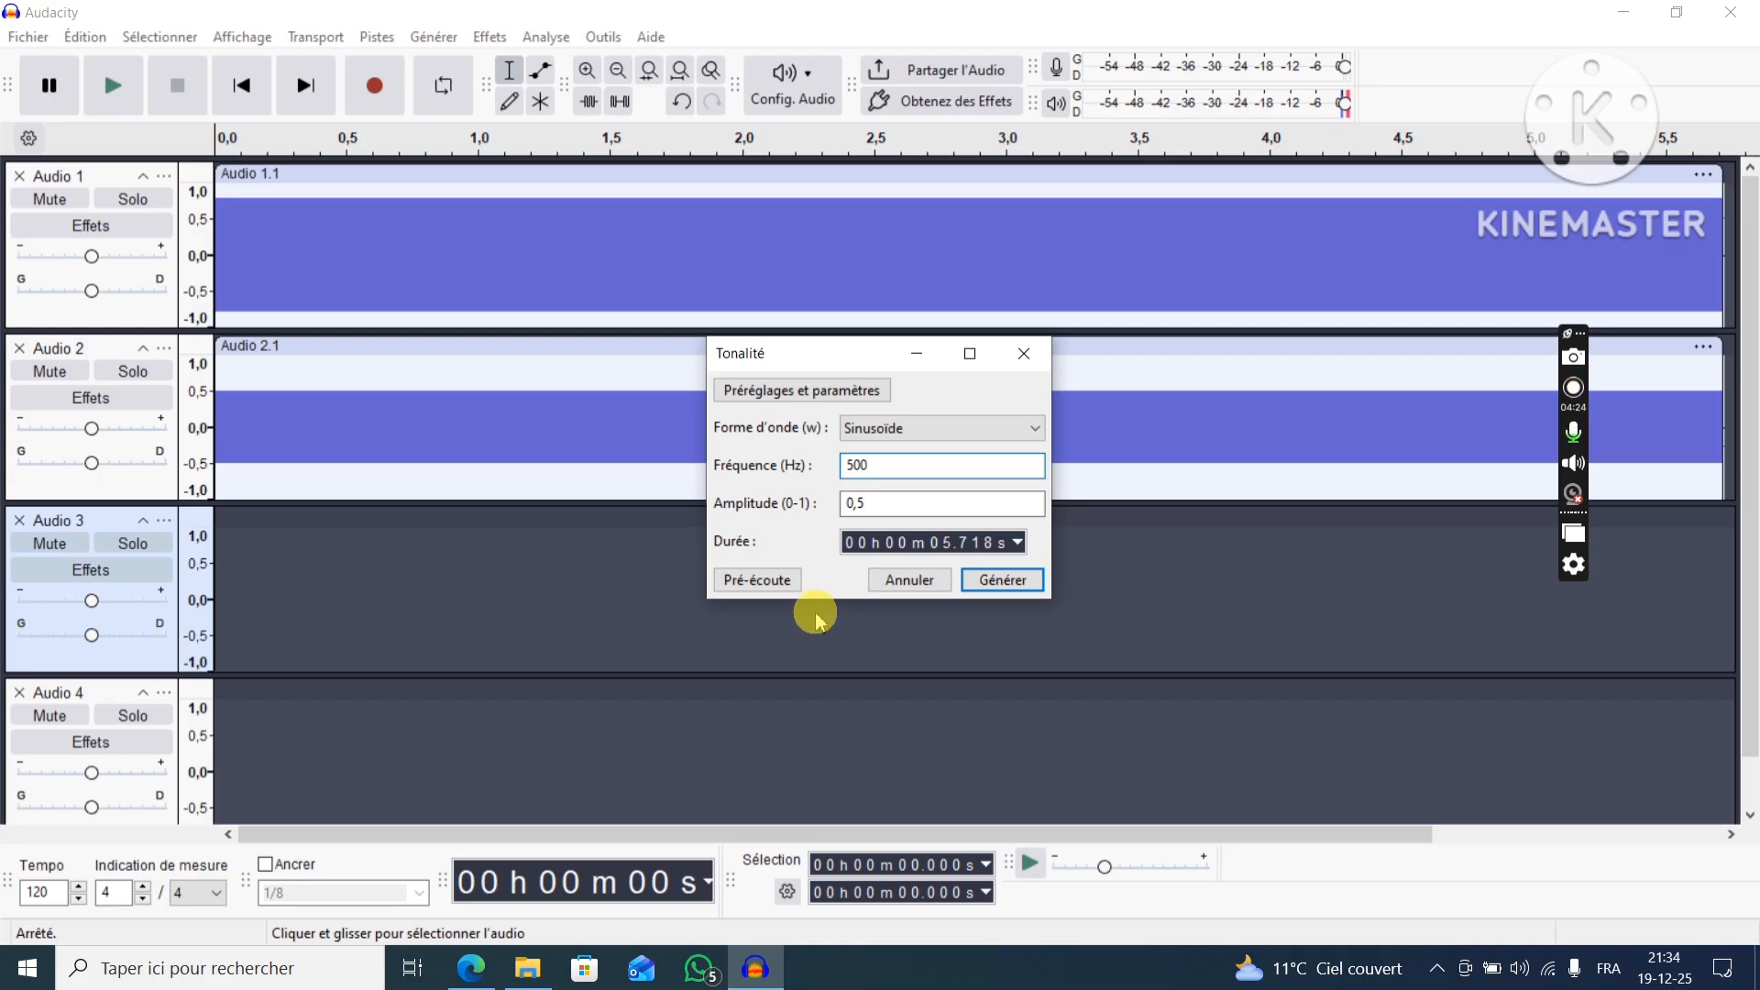
pyautogui.click(860, 503)
pyautogui.moveTo(860, 503); pyautogui.dragTo(990, 493)
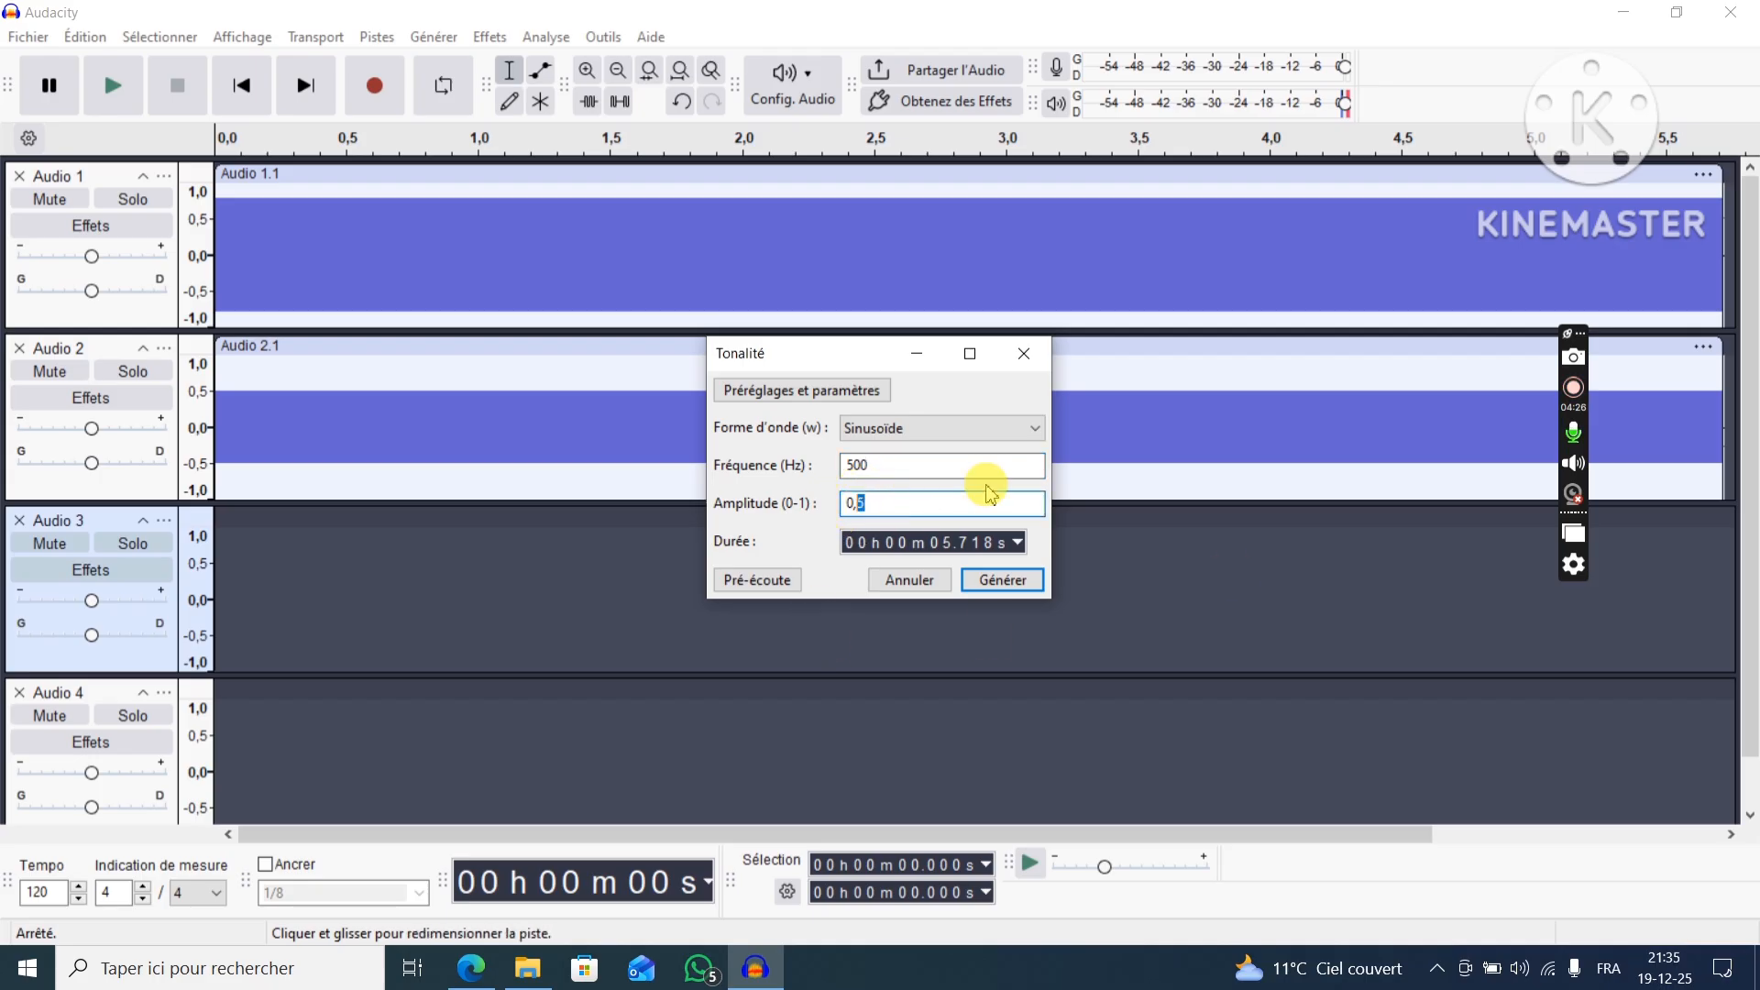
pyautogui.click(1017, 582)
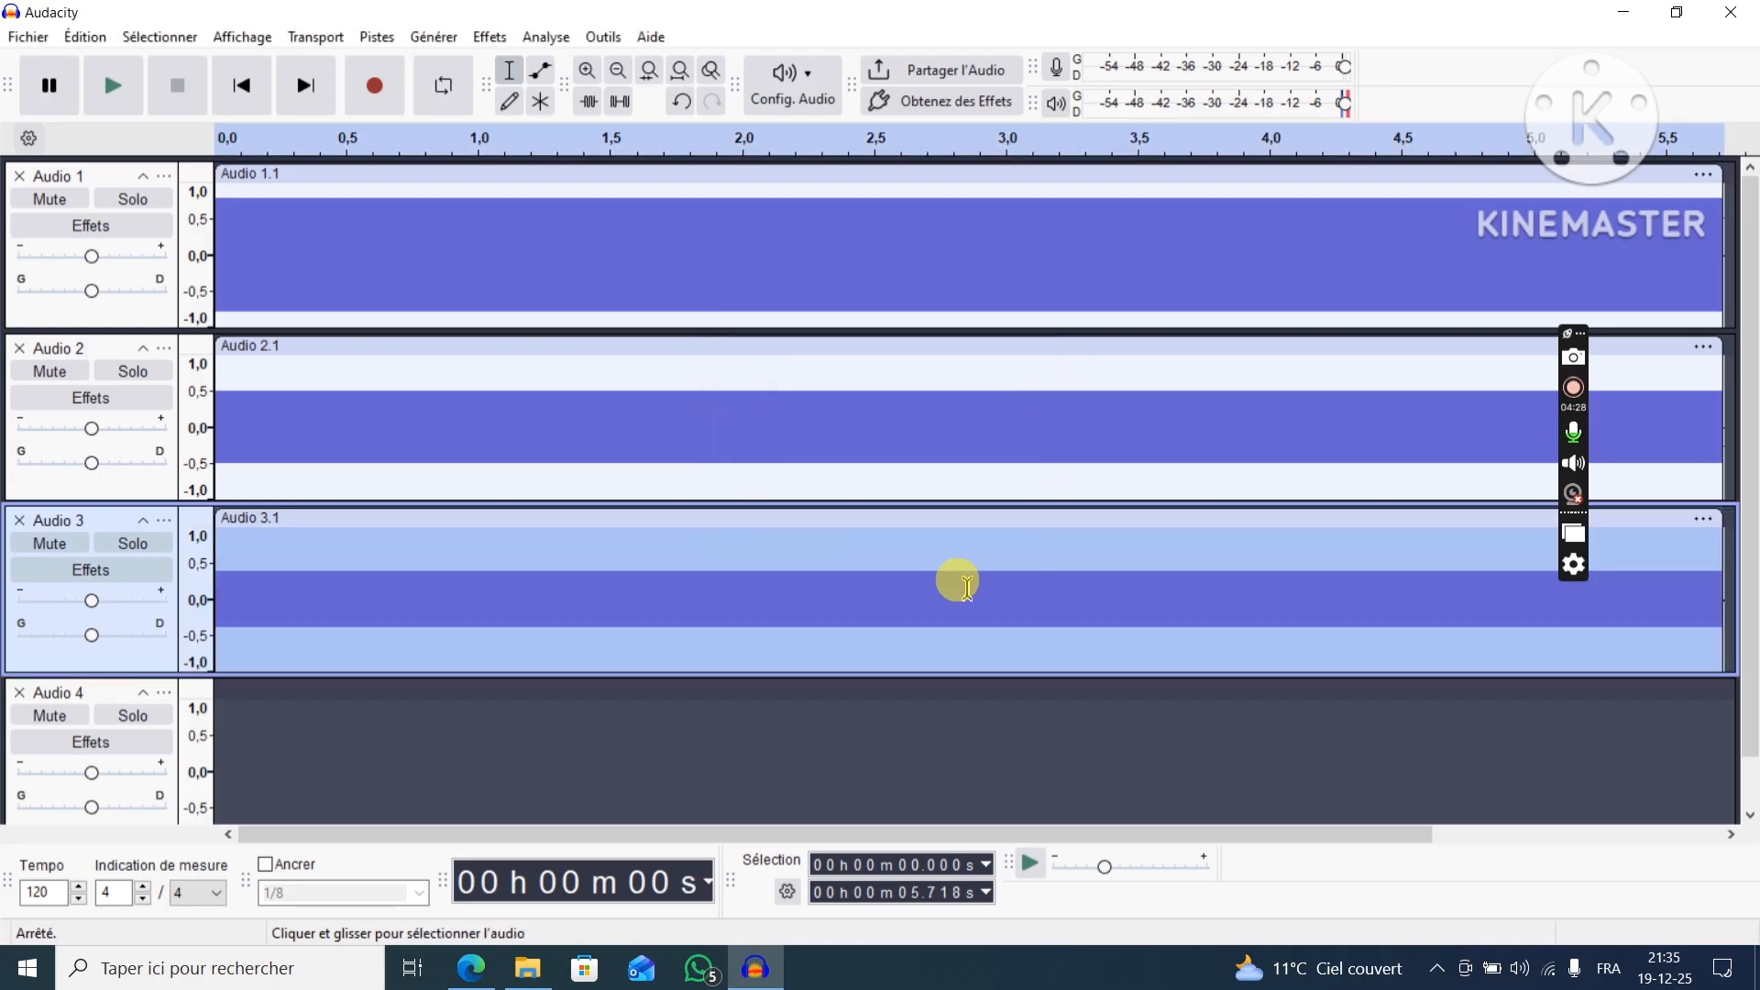
# Generate a sine tone at 450 Hz with amplitude 0.2 in the Audio 4 track.
pyautogui.click(112, 696)
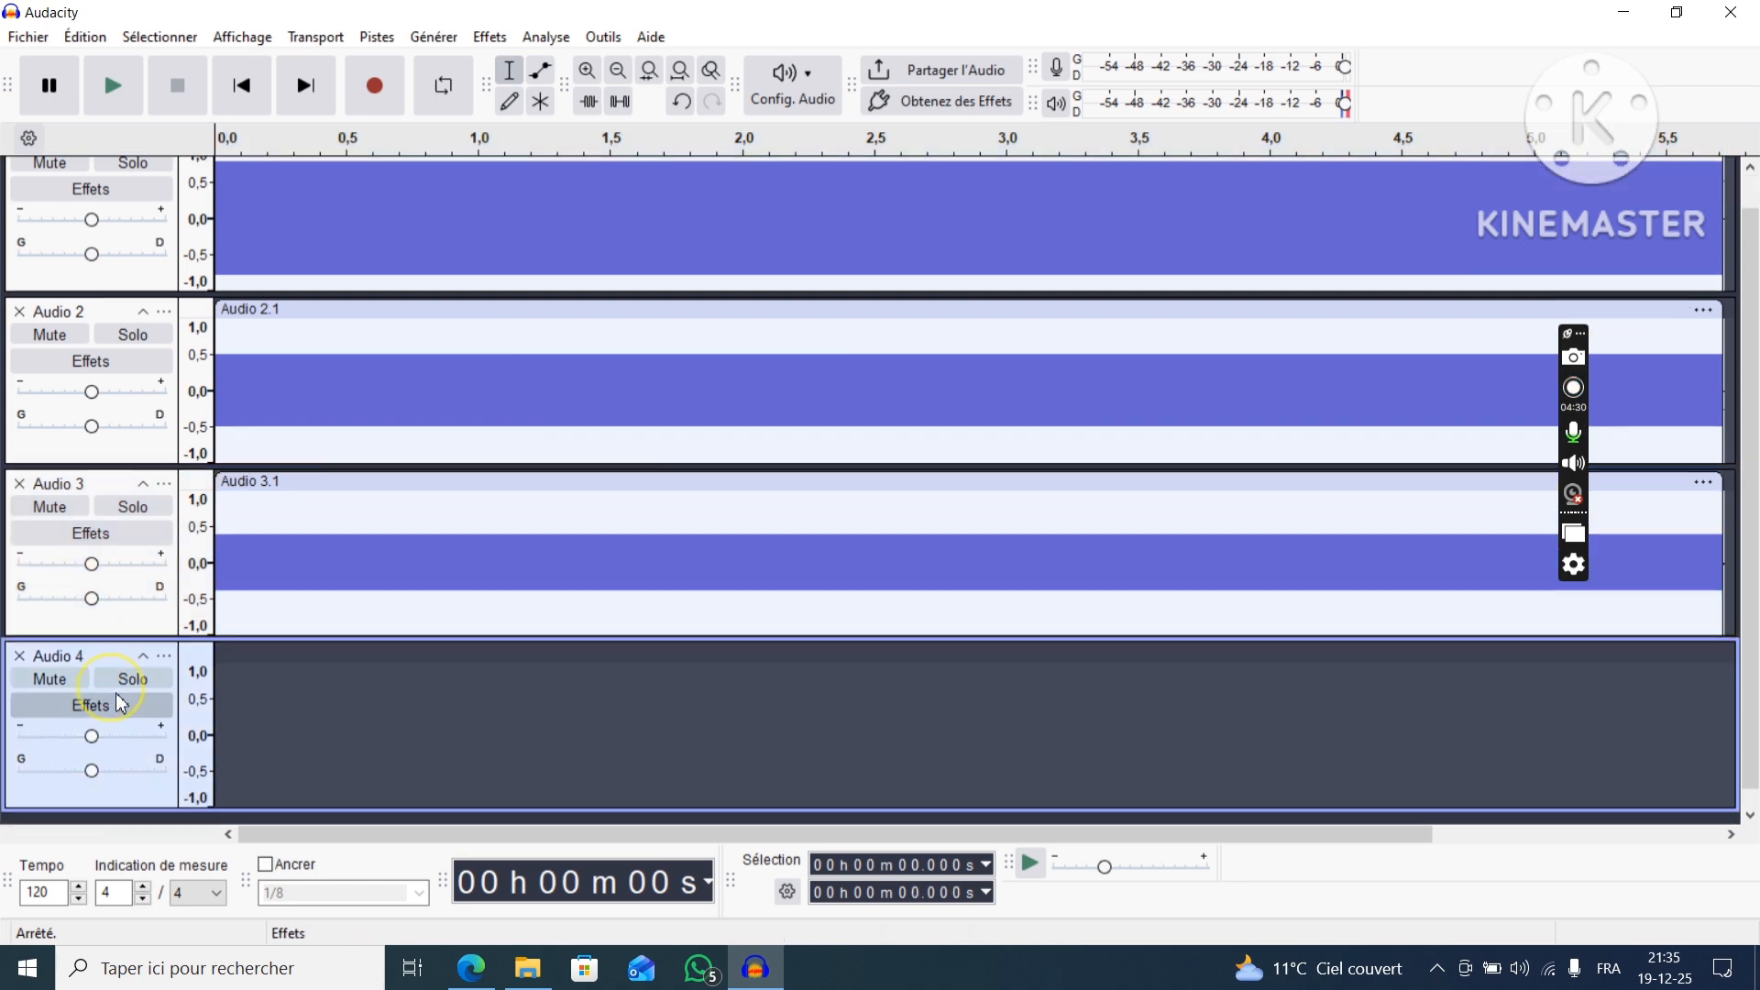
pyautogui.click(420, 41)
pyautogui.click(500, 247)
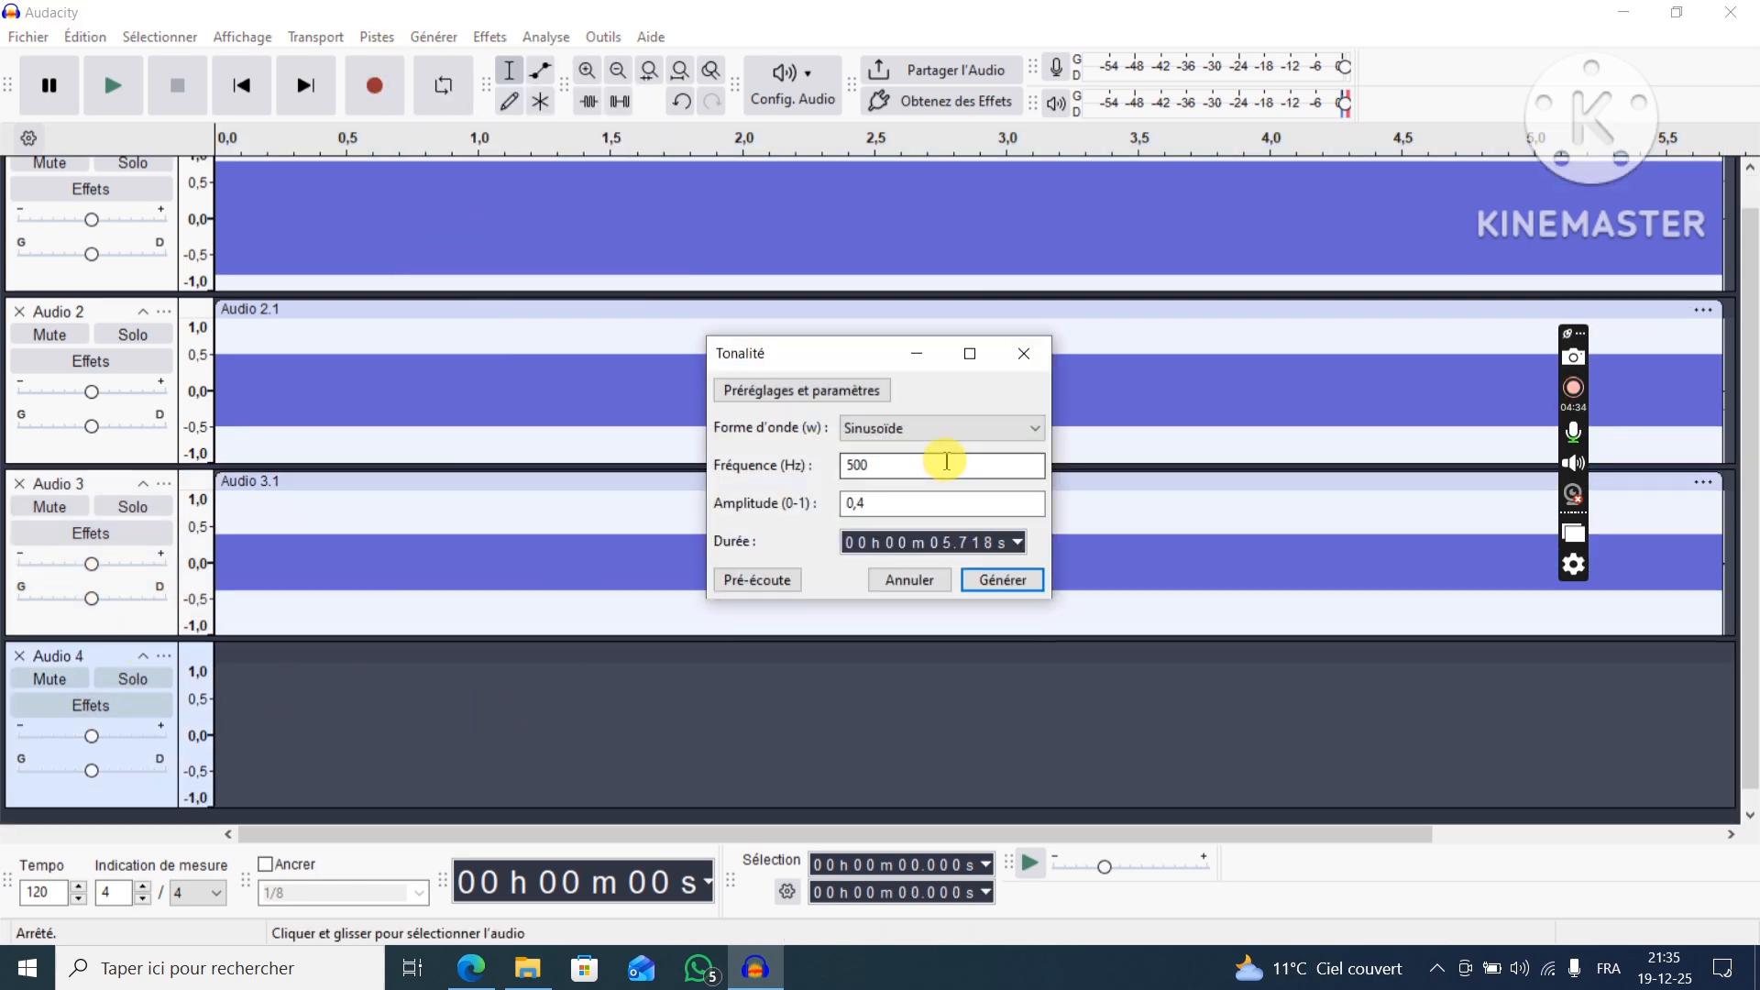
pyautogui.moveTo(946, 462); pyautogui.dragTo(815, 477)
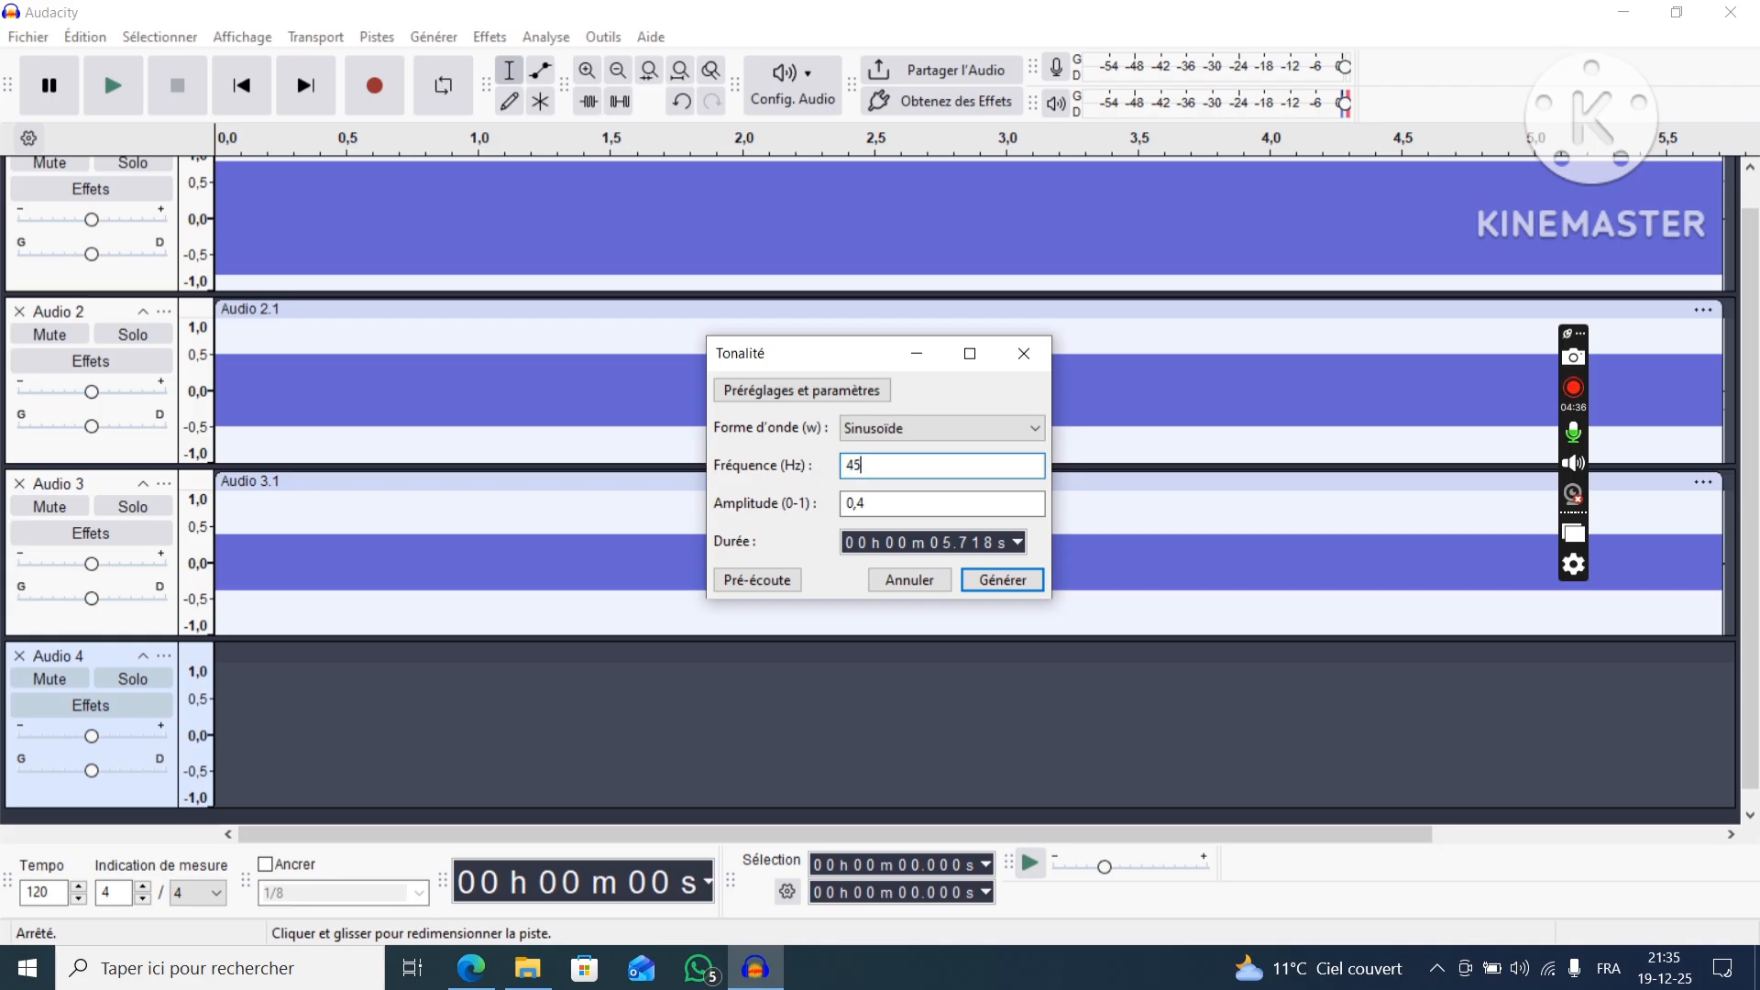
pyautogui.click(855, 500)
pyautogui.write('0,')
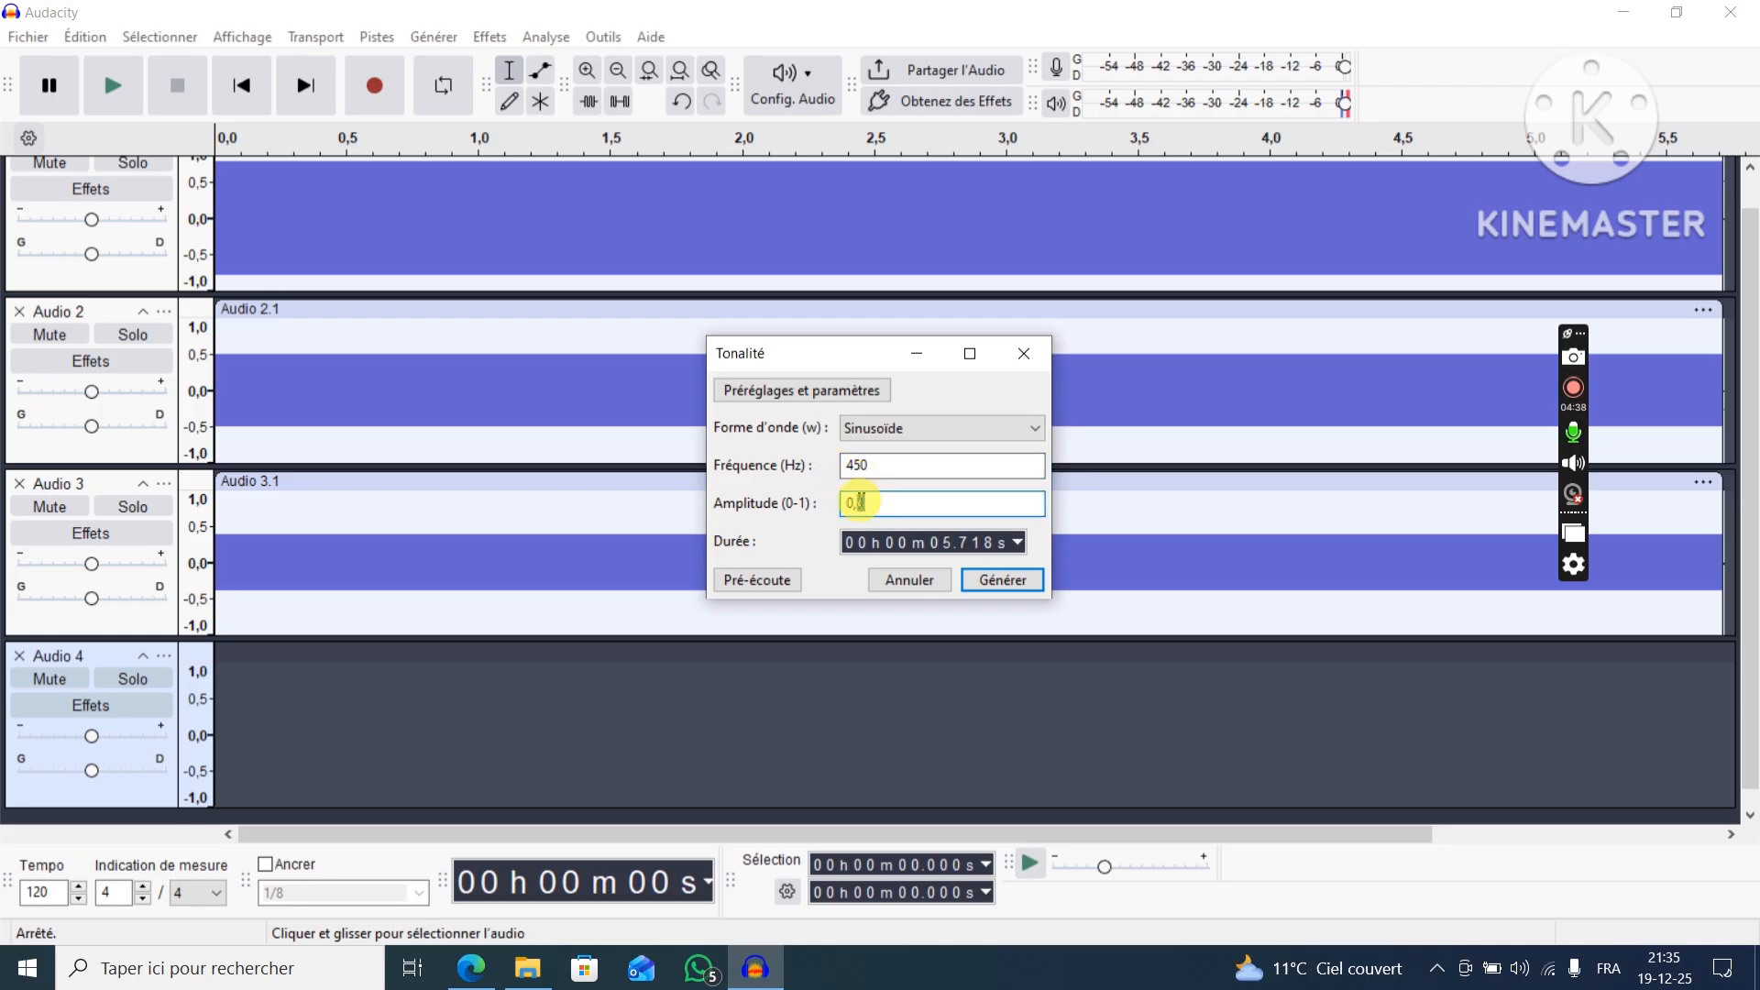
pyautogui.click(1001, 581)
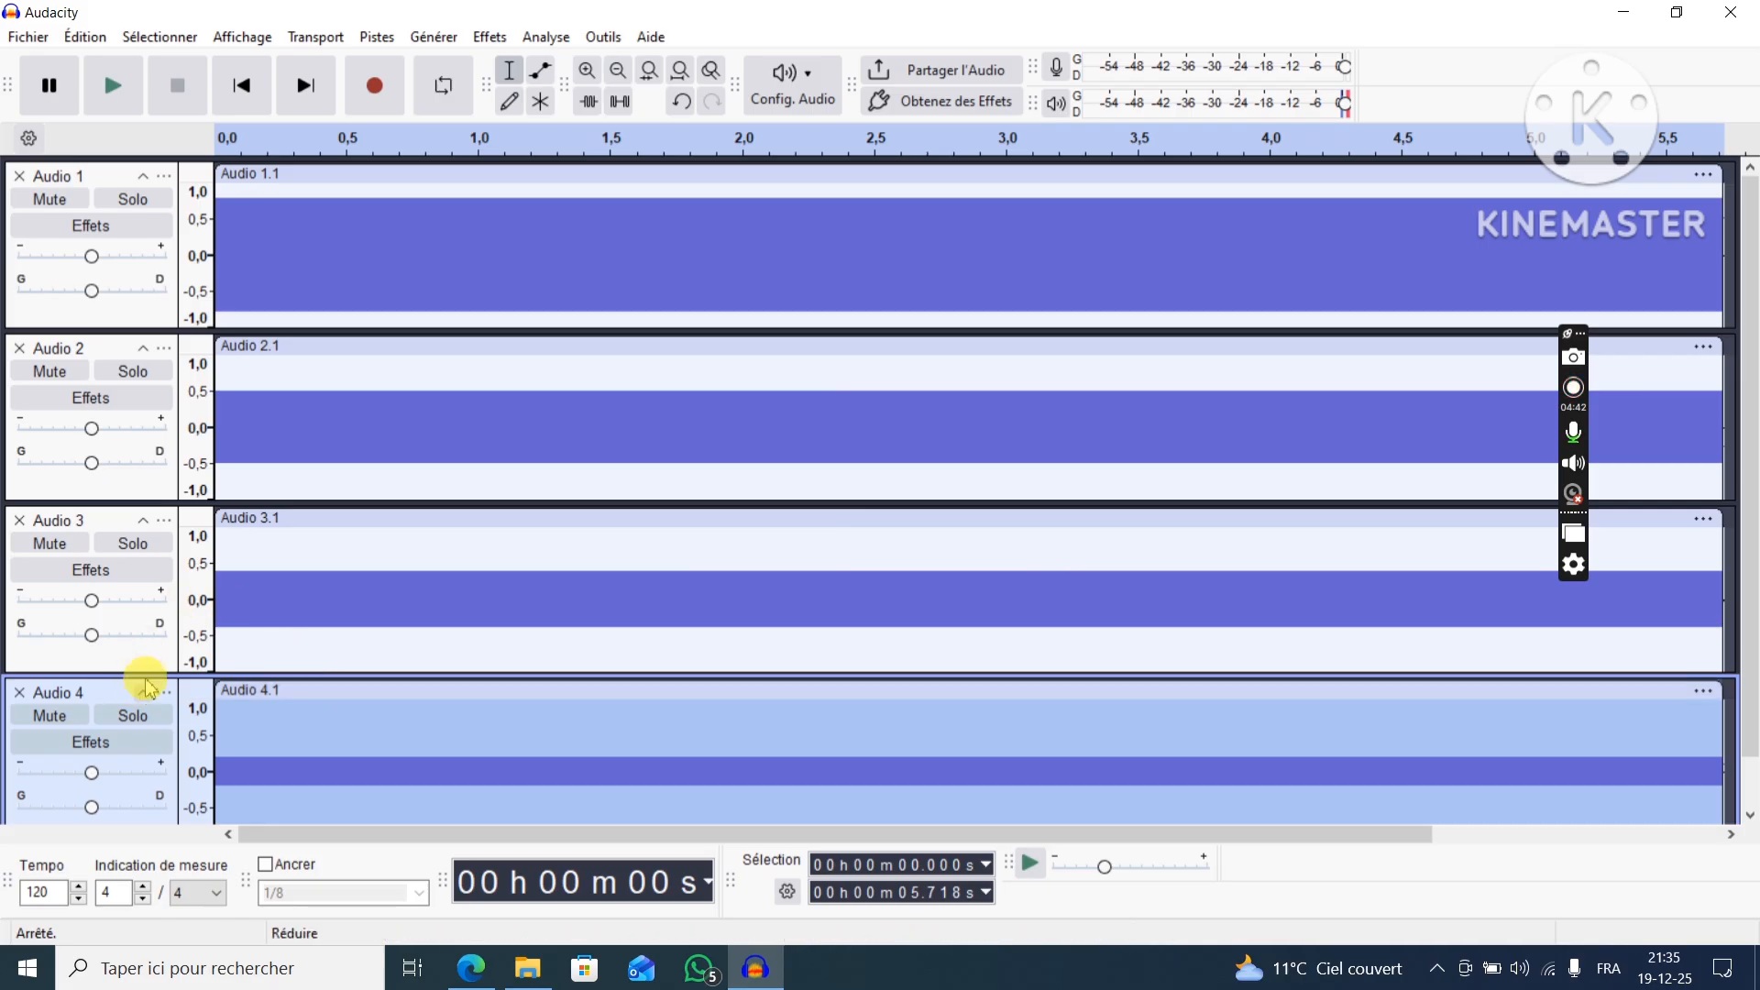
# Select all four tone tracks, Audio 1 to Audio 4, and mix and render them into one track.
pyautogui.click(105, 187)
pyautogui.click(110, 347)
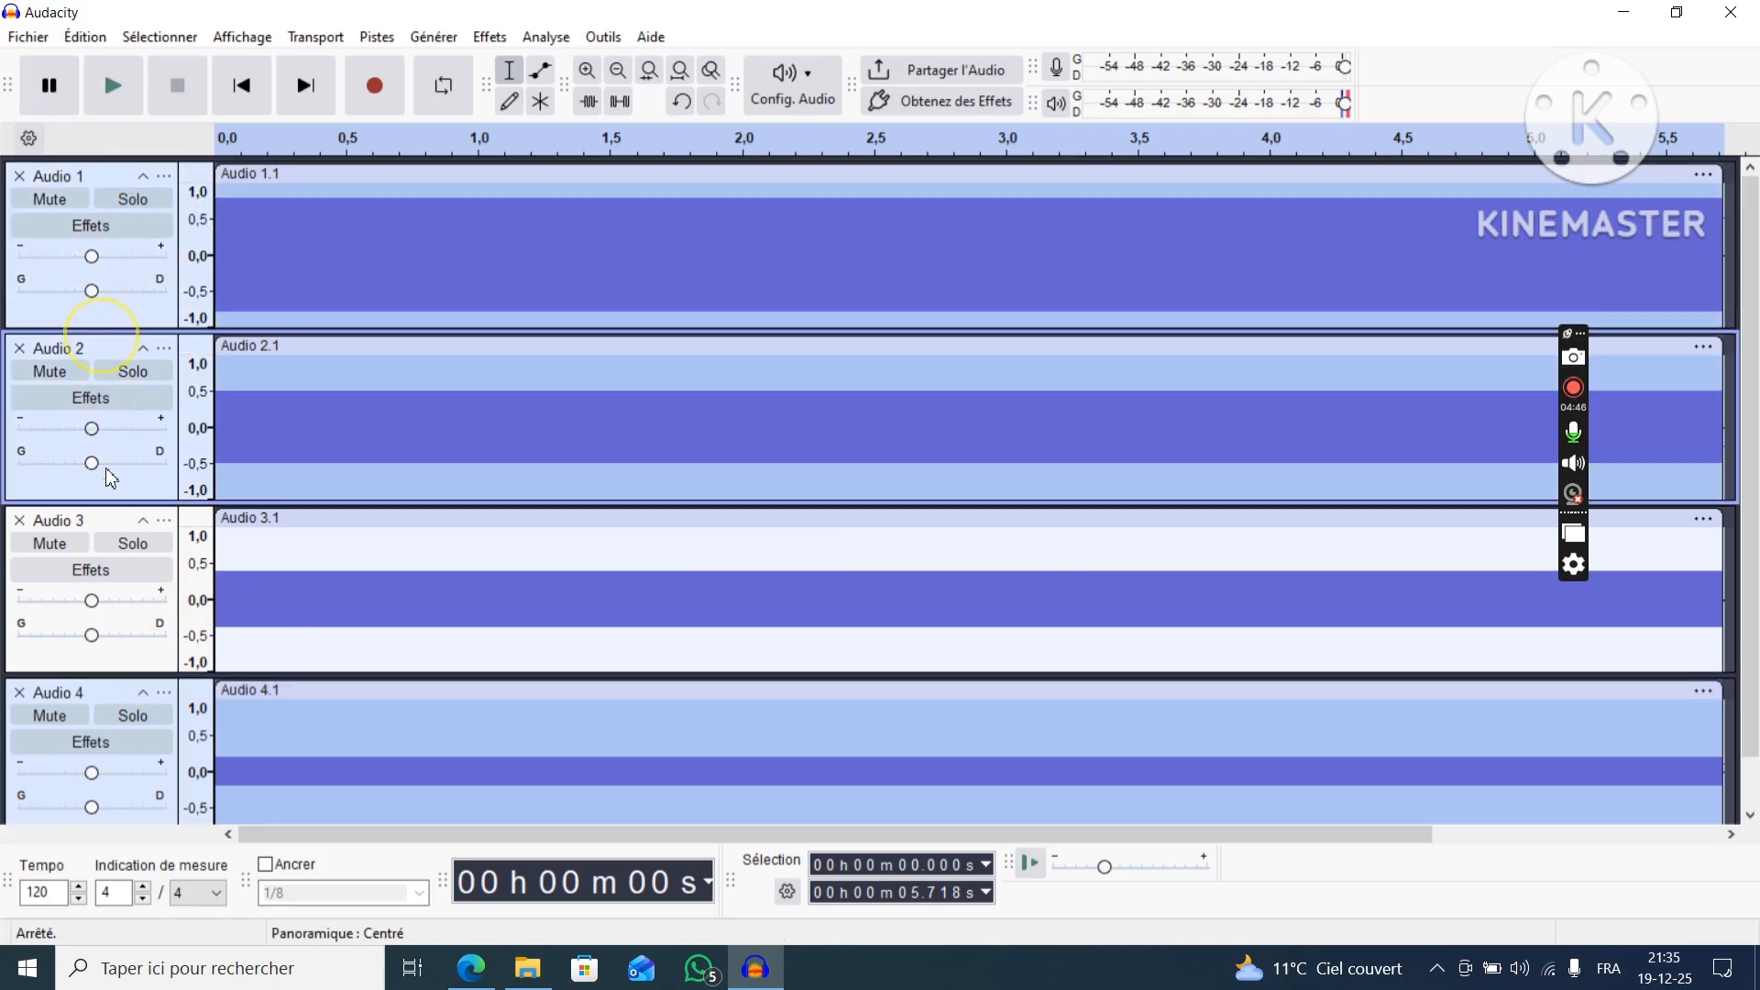
pyautogui.click(110, 523)
pyautogui.scroll(-2, 156, 623)
pyautogui.scroll(2, 165, 581)
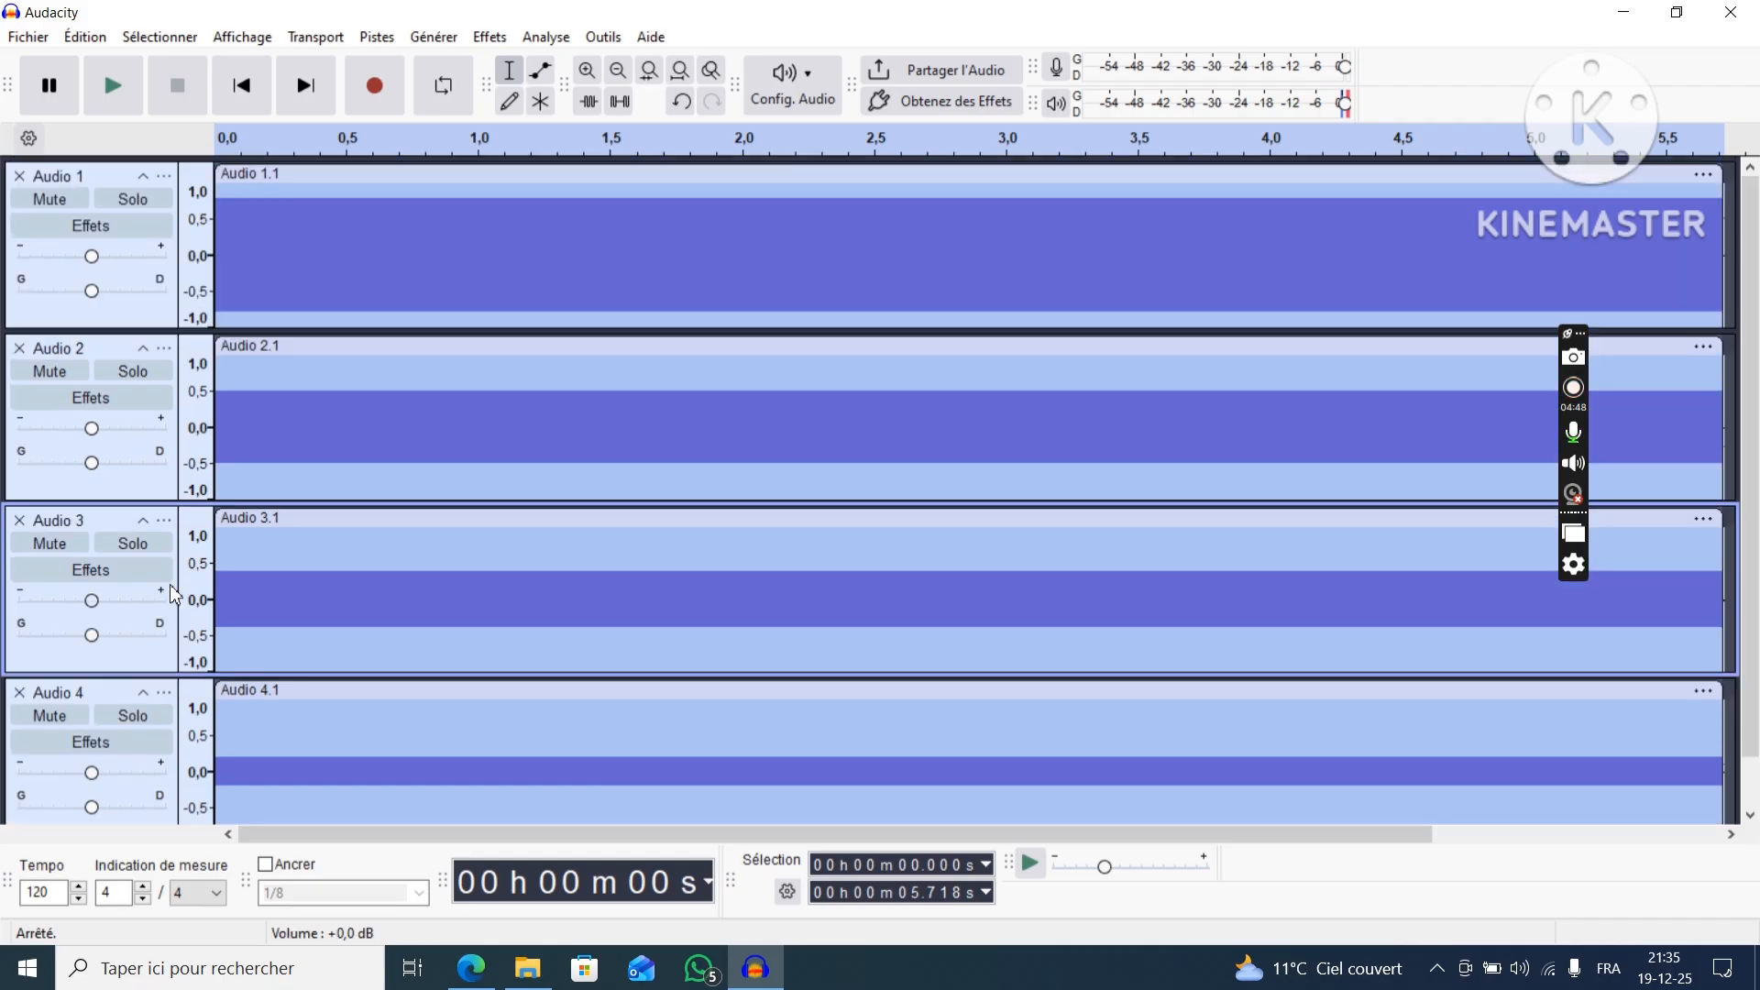
pyautogui.click(376, 37)
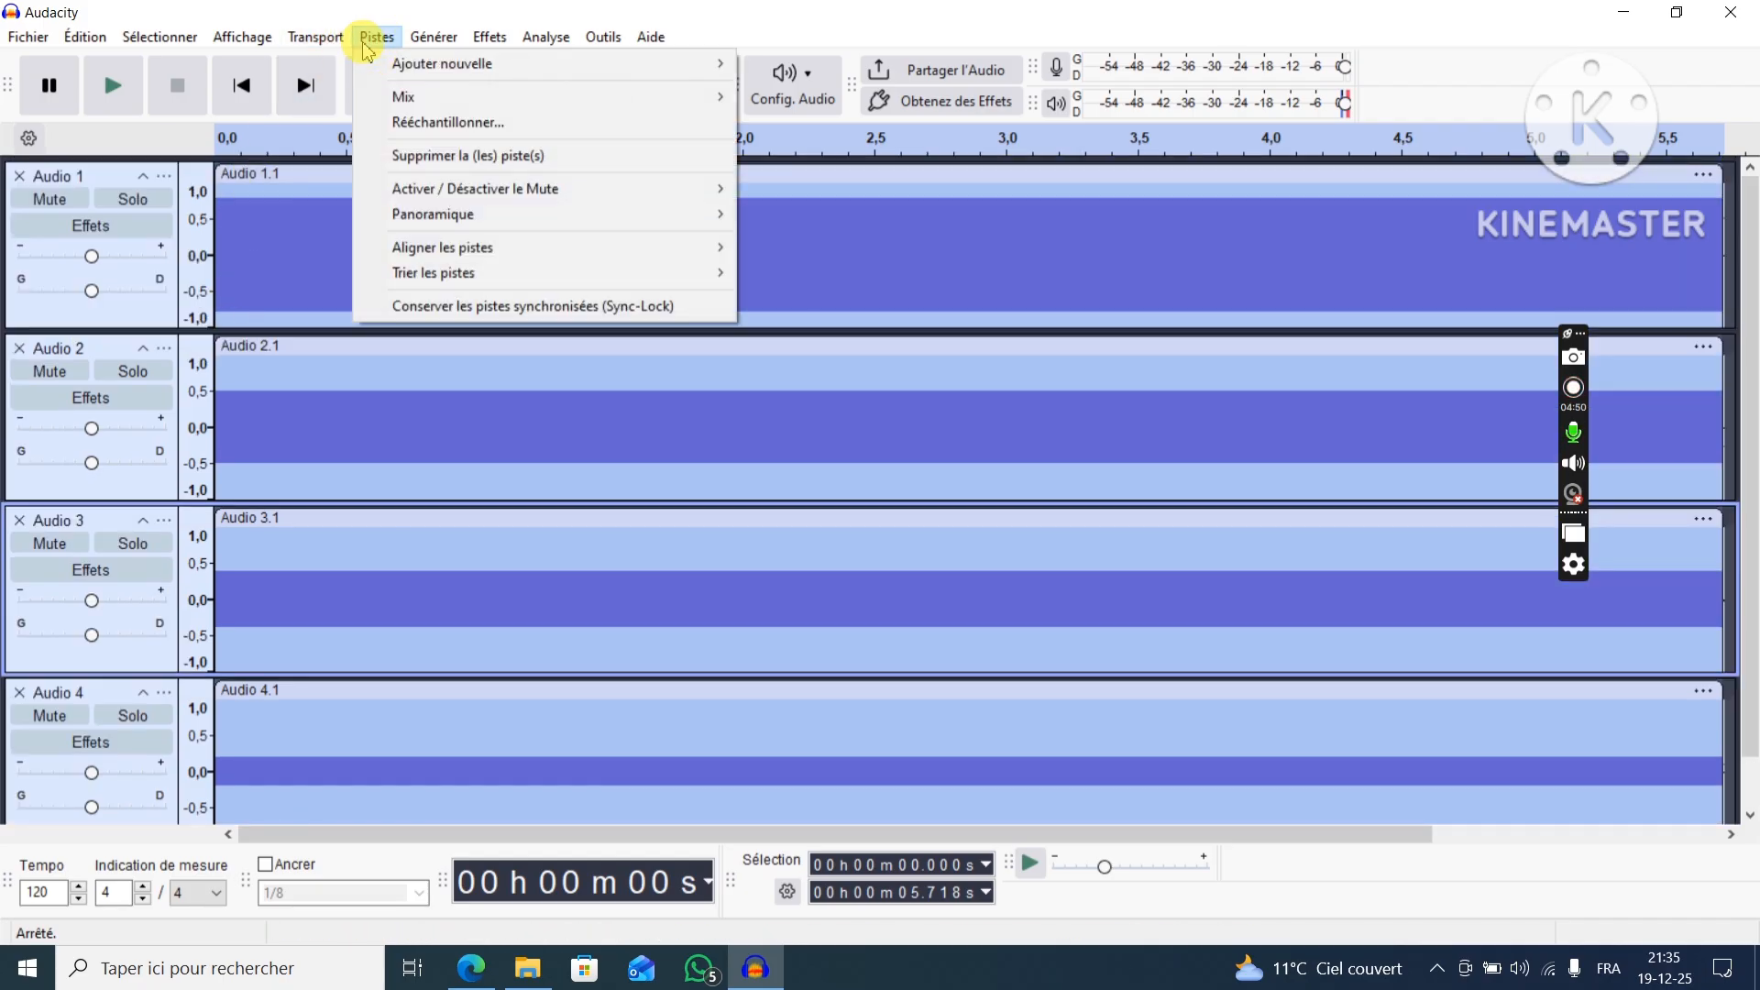
pyautogui.moveTo(458, 96)
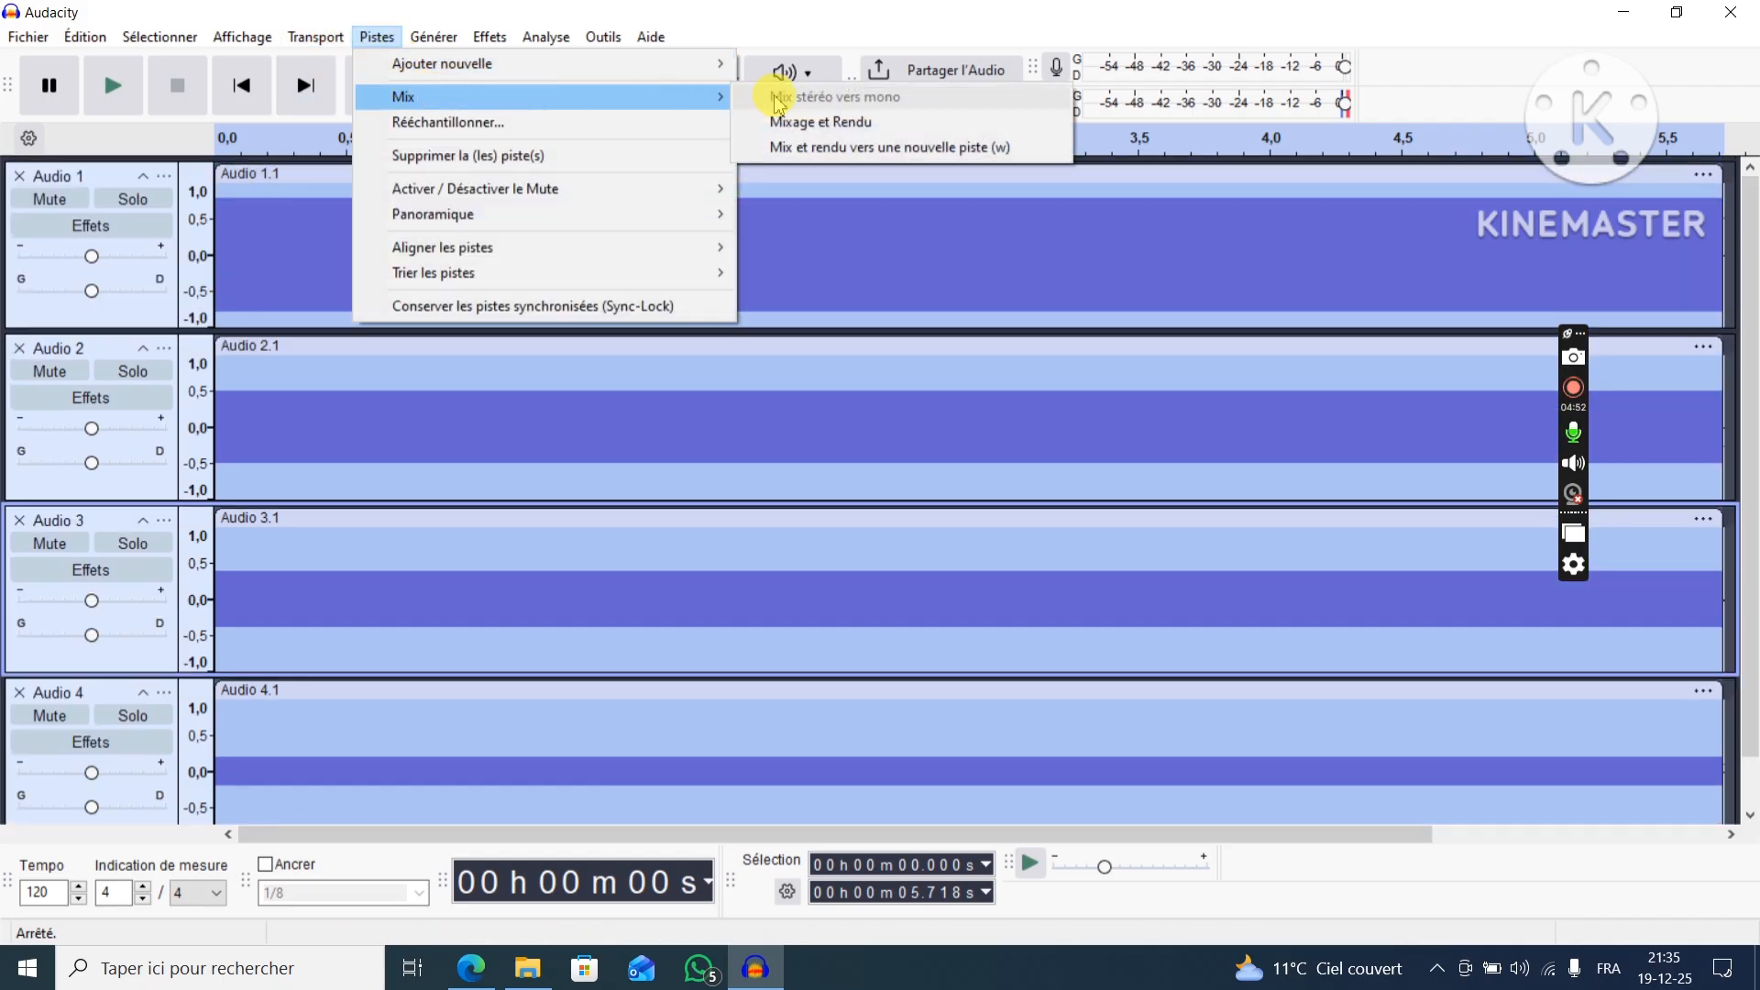
pyautogui.click(880, 129)
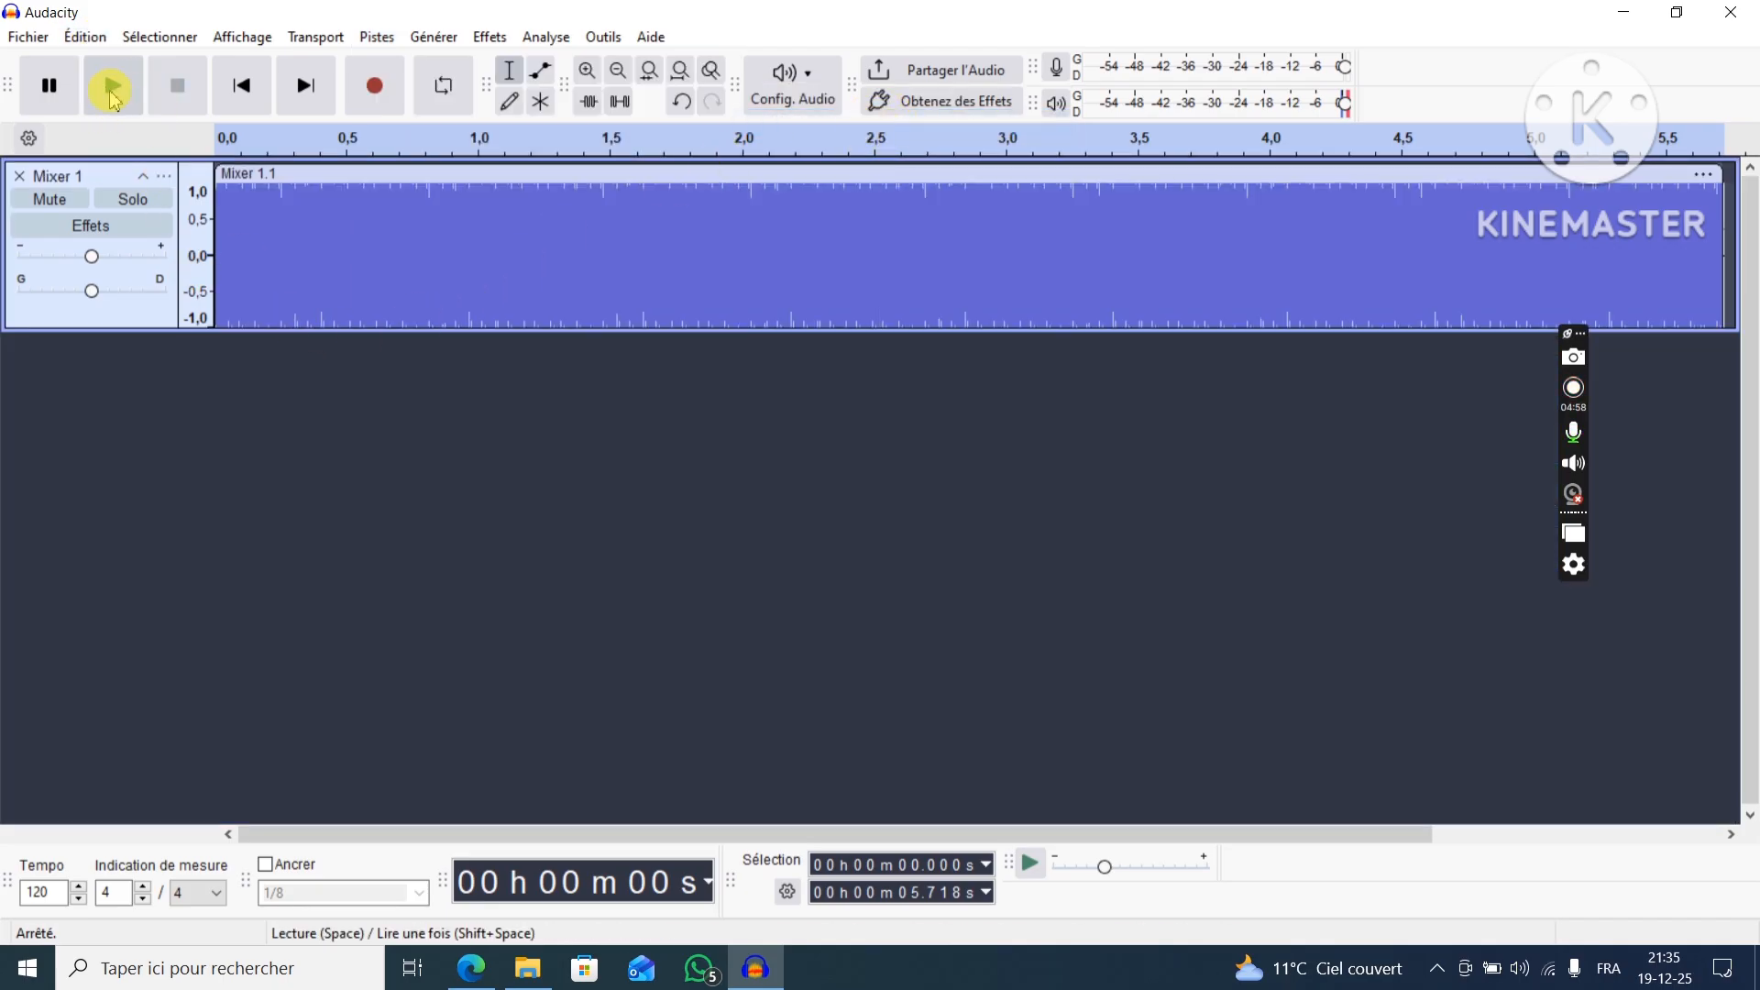
# Play the mixed track briefly and plot its frequency spectrum to examine the component peaks.
pyautogui.click(114, 87)
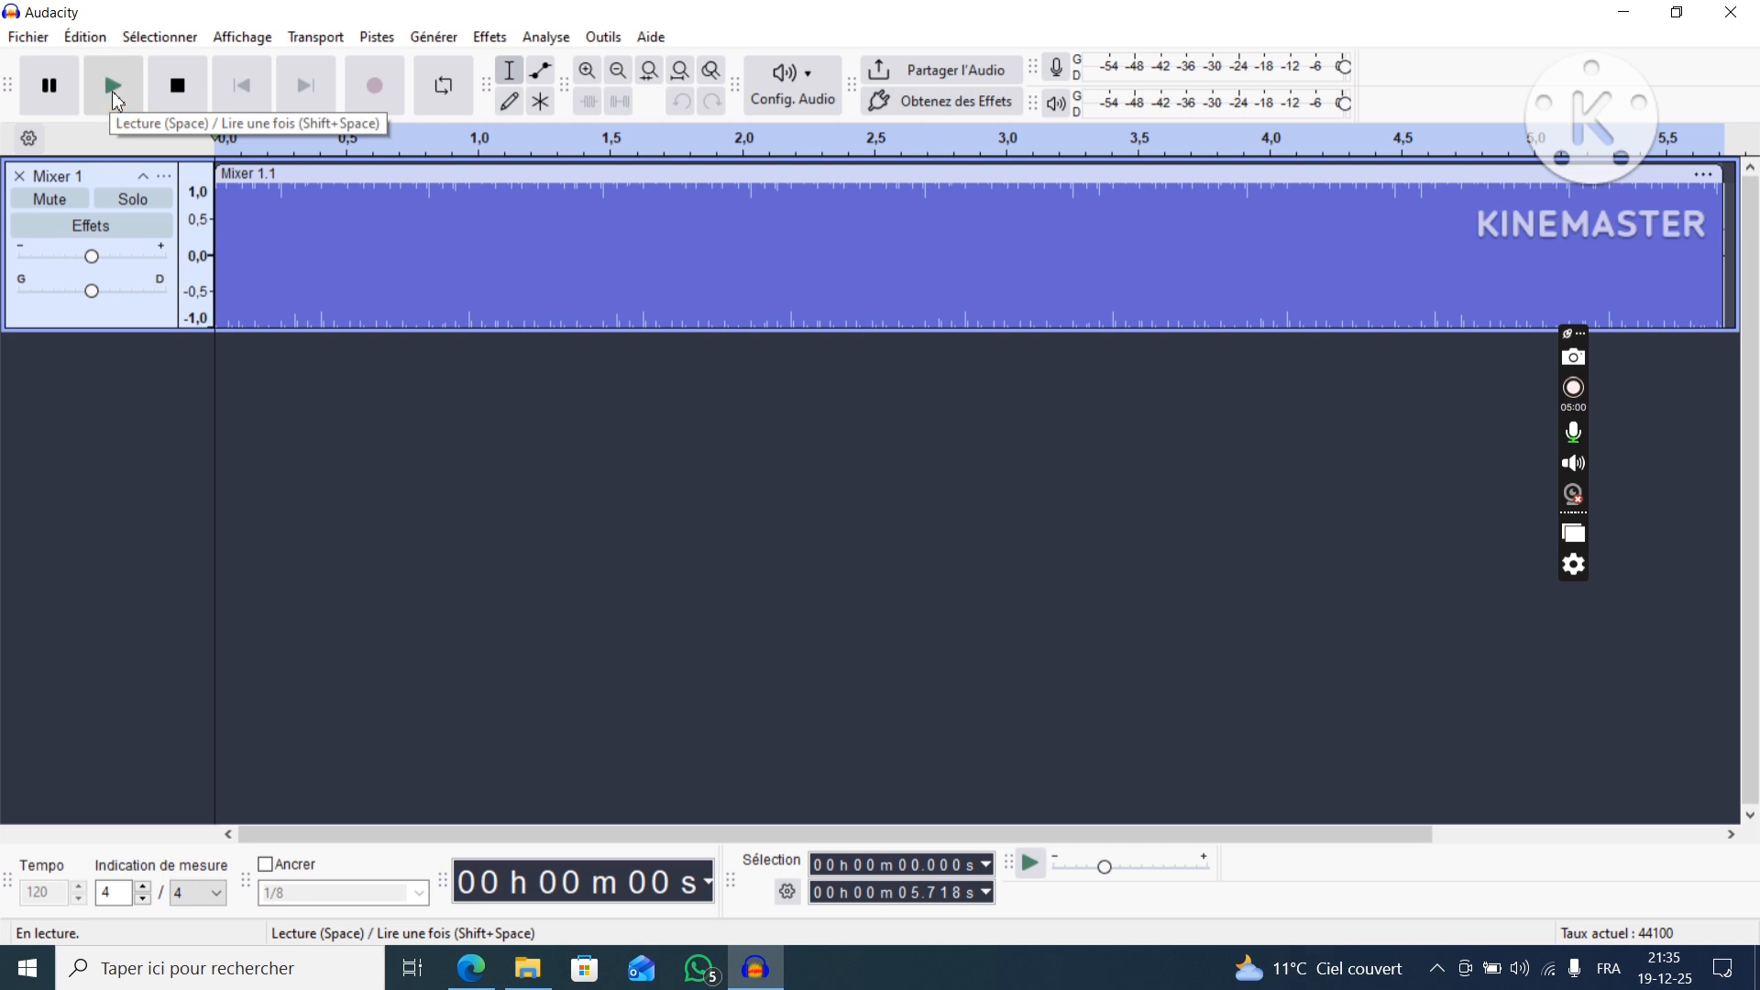
pyautogui.click(190, 96)
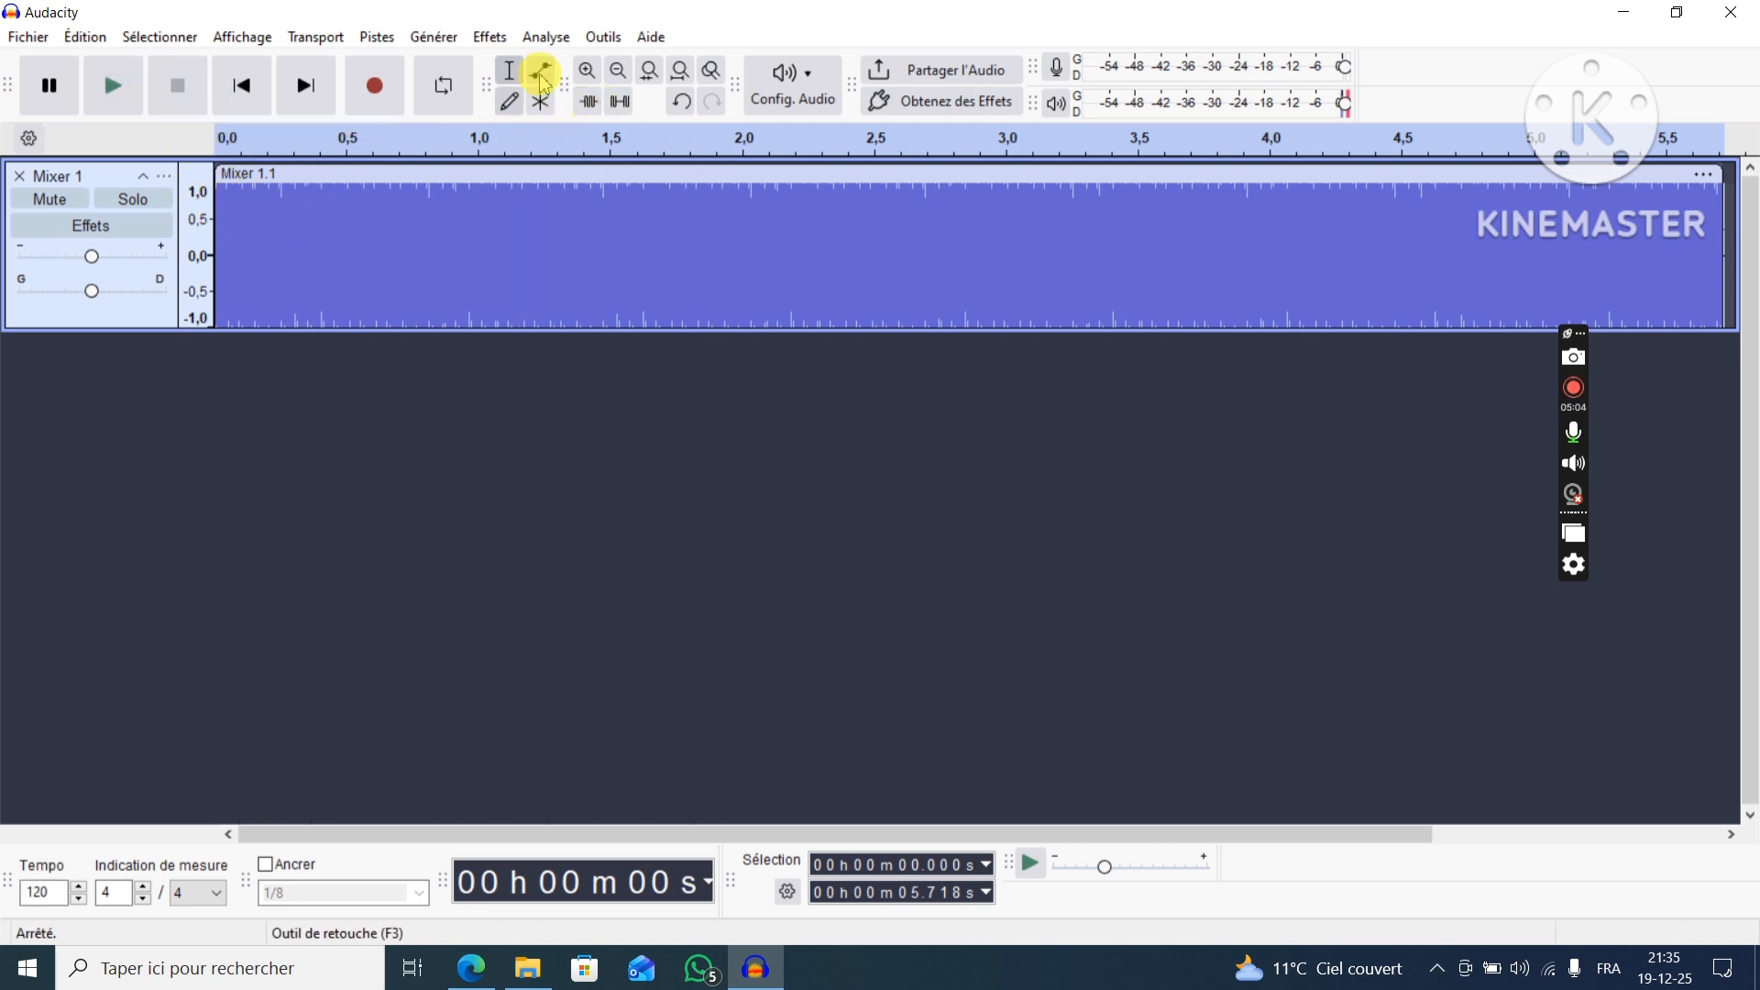
pyautogui.click(547, 37)
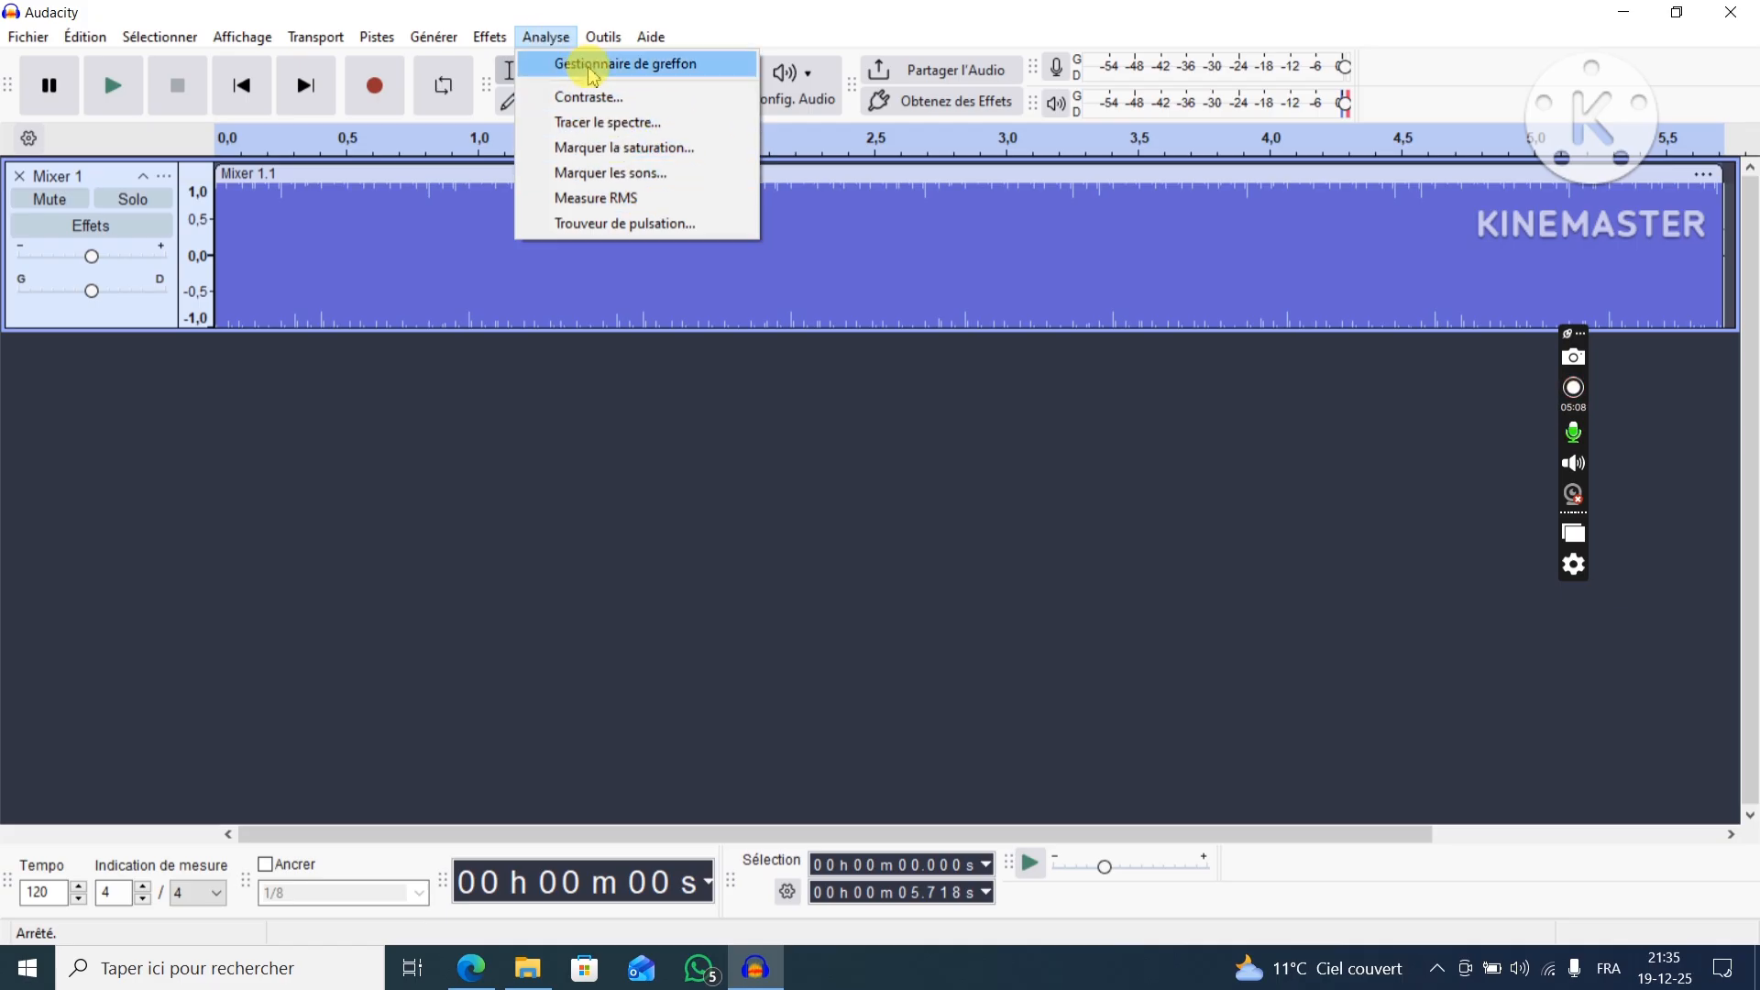
pyautogui.click(610, 122)
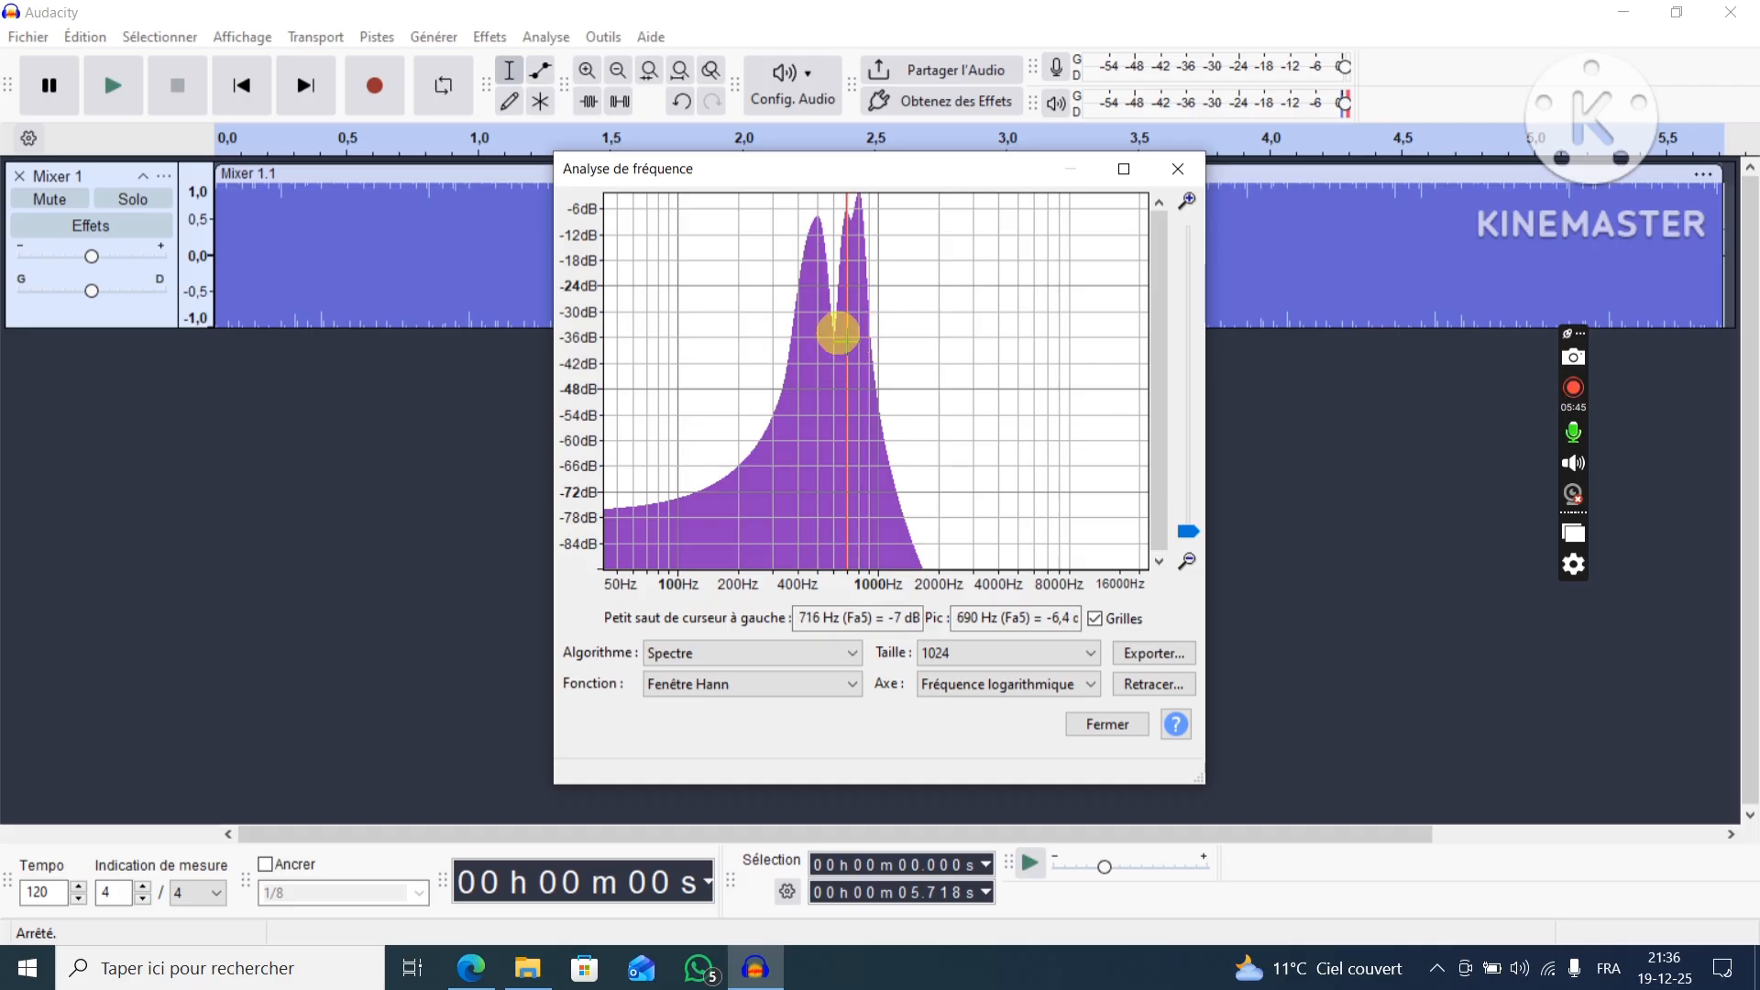
pyautogui.click(1176, 170)
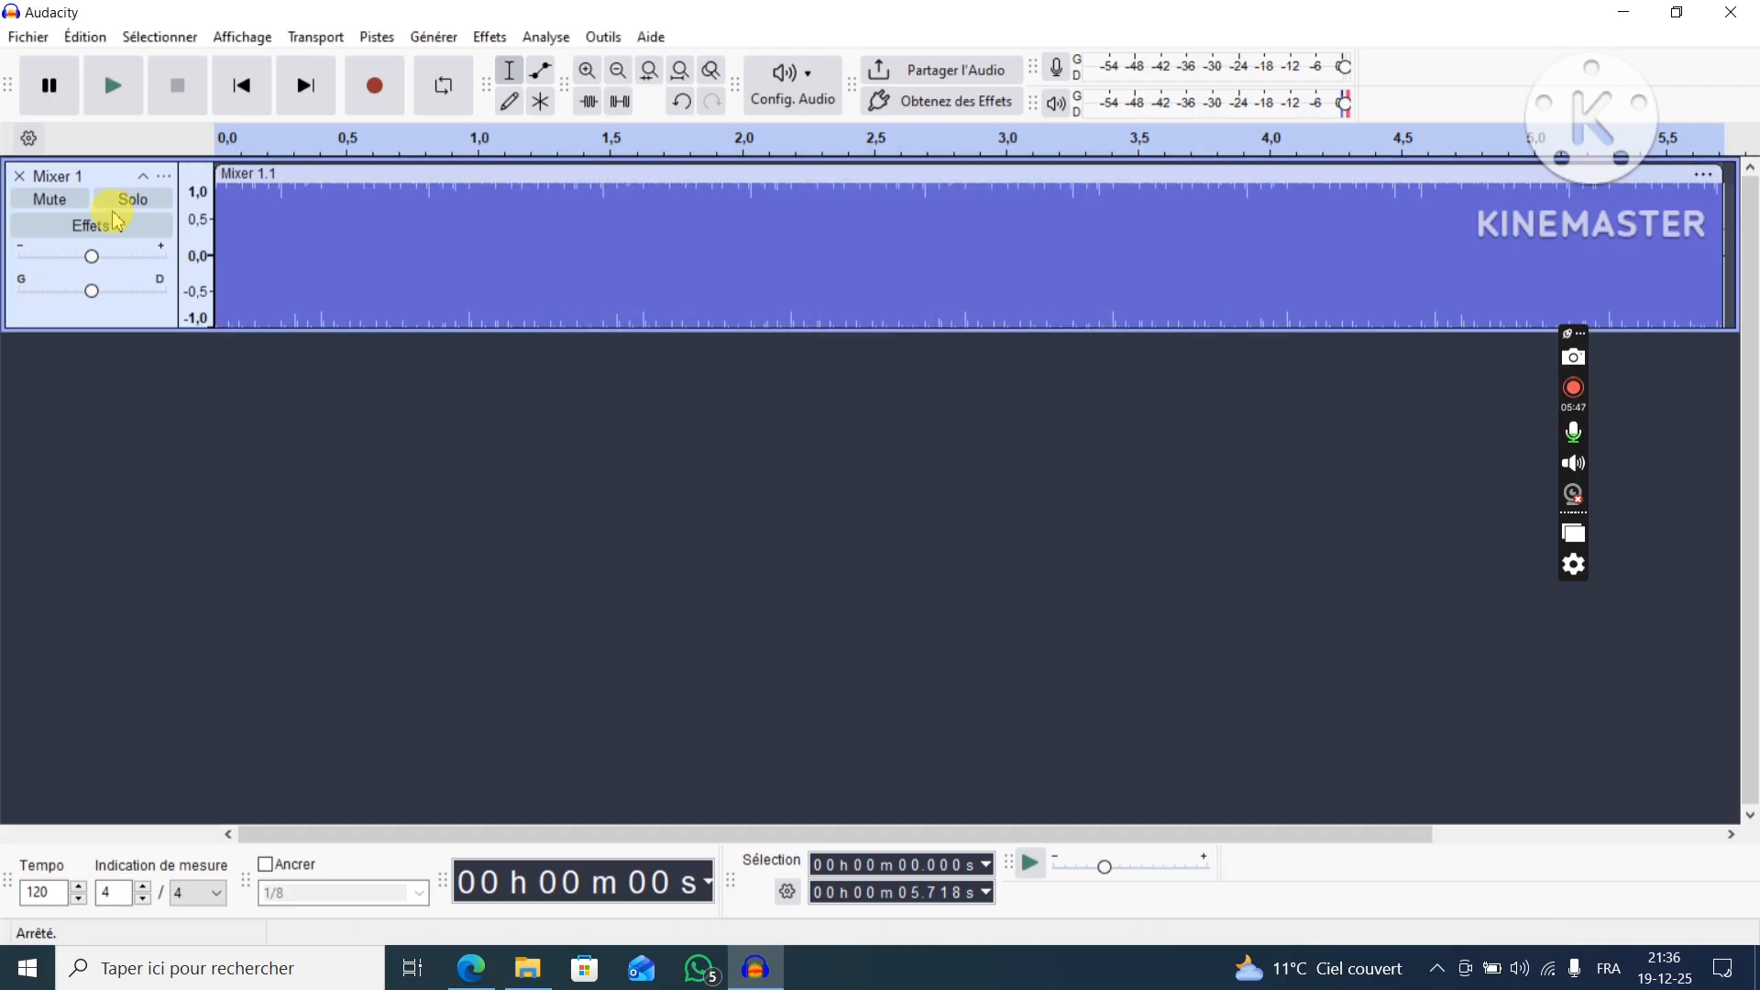
# Remove the mixed track and generate 30 seconds of white noise (Blanc) with amplitude 0.8.
pyautogui.click(19, 175)
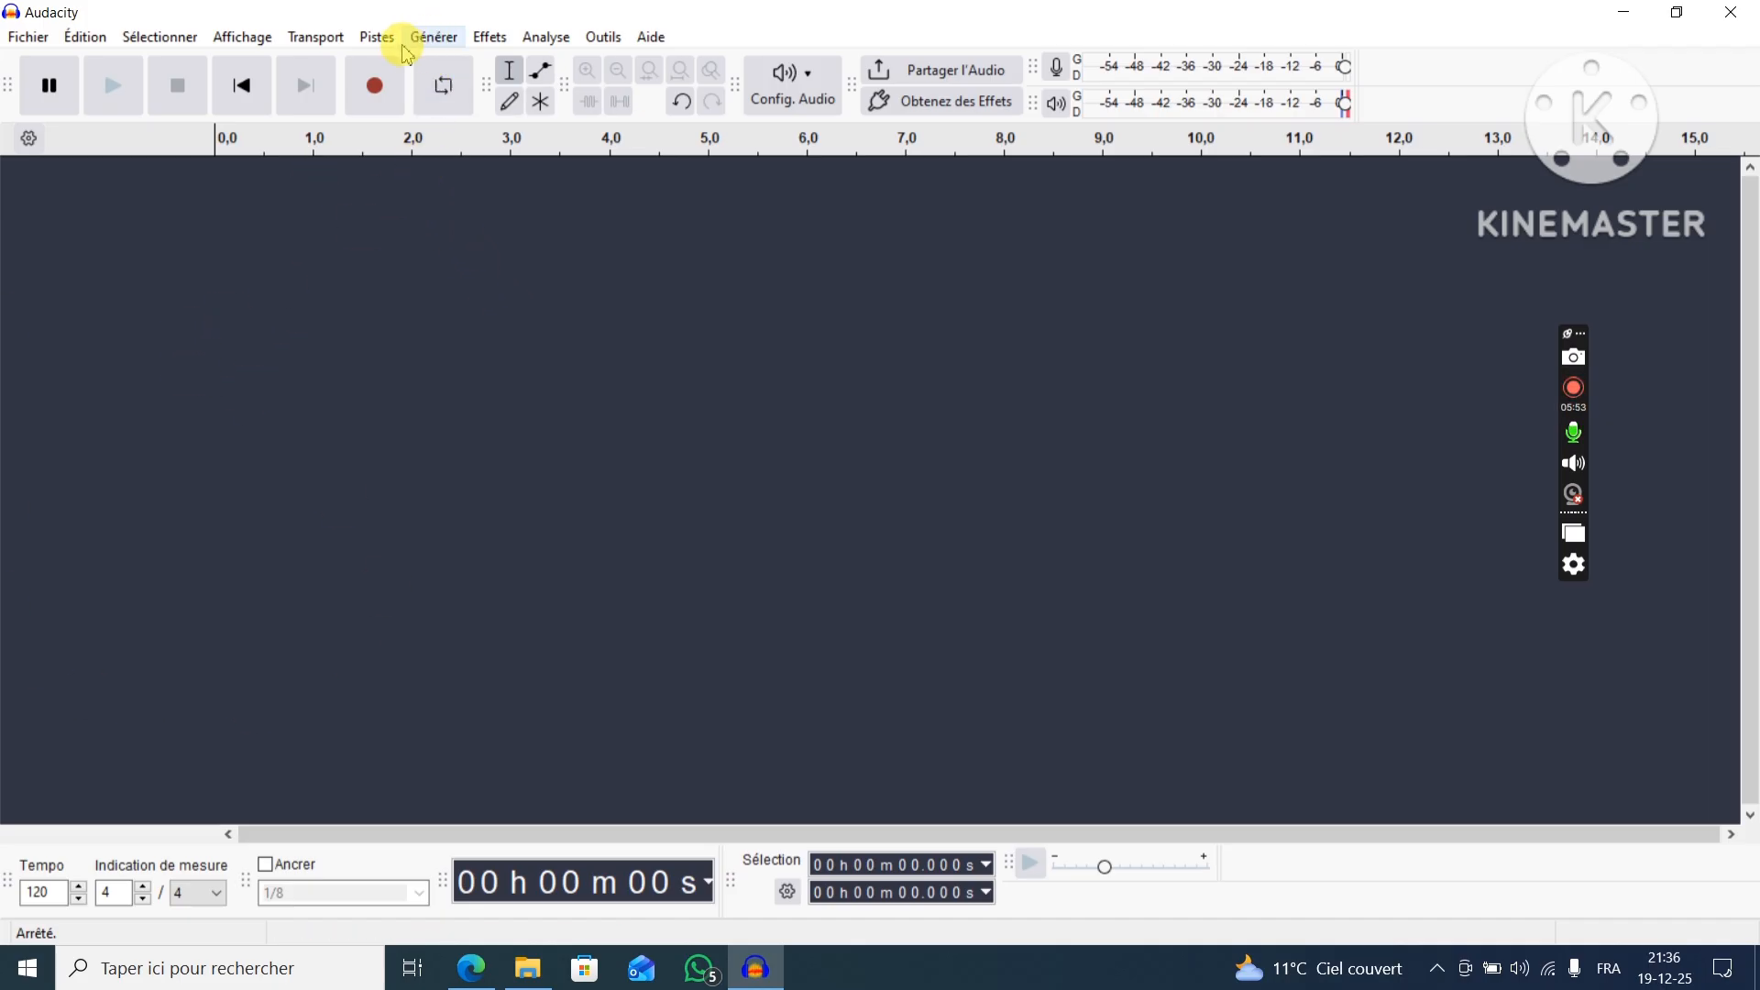
pyautogui.click(434, 38)
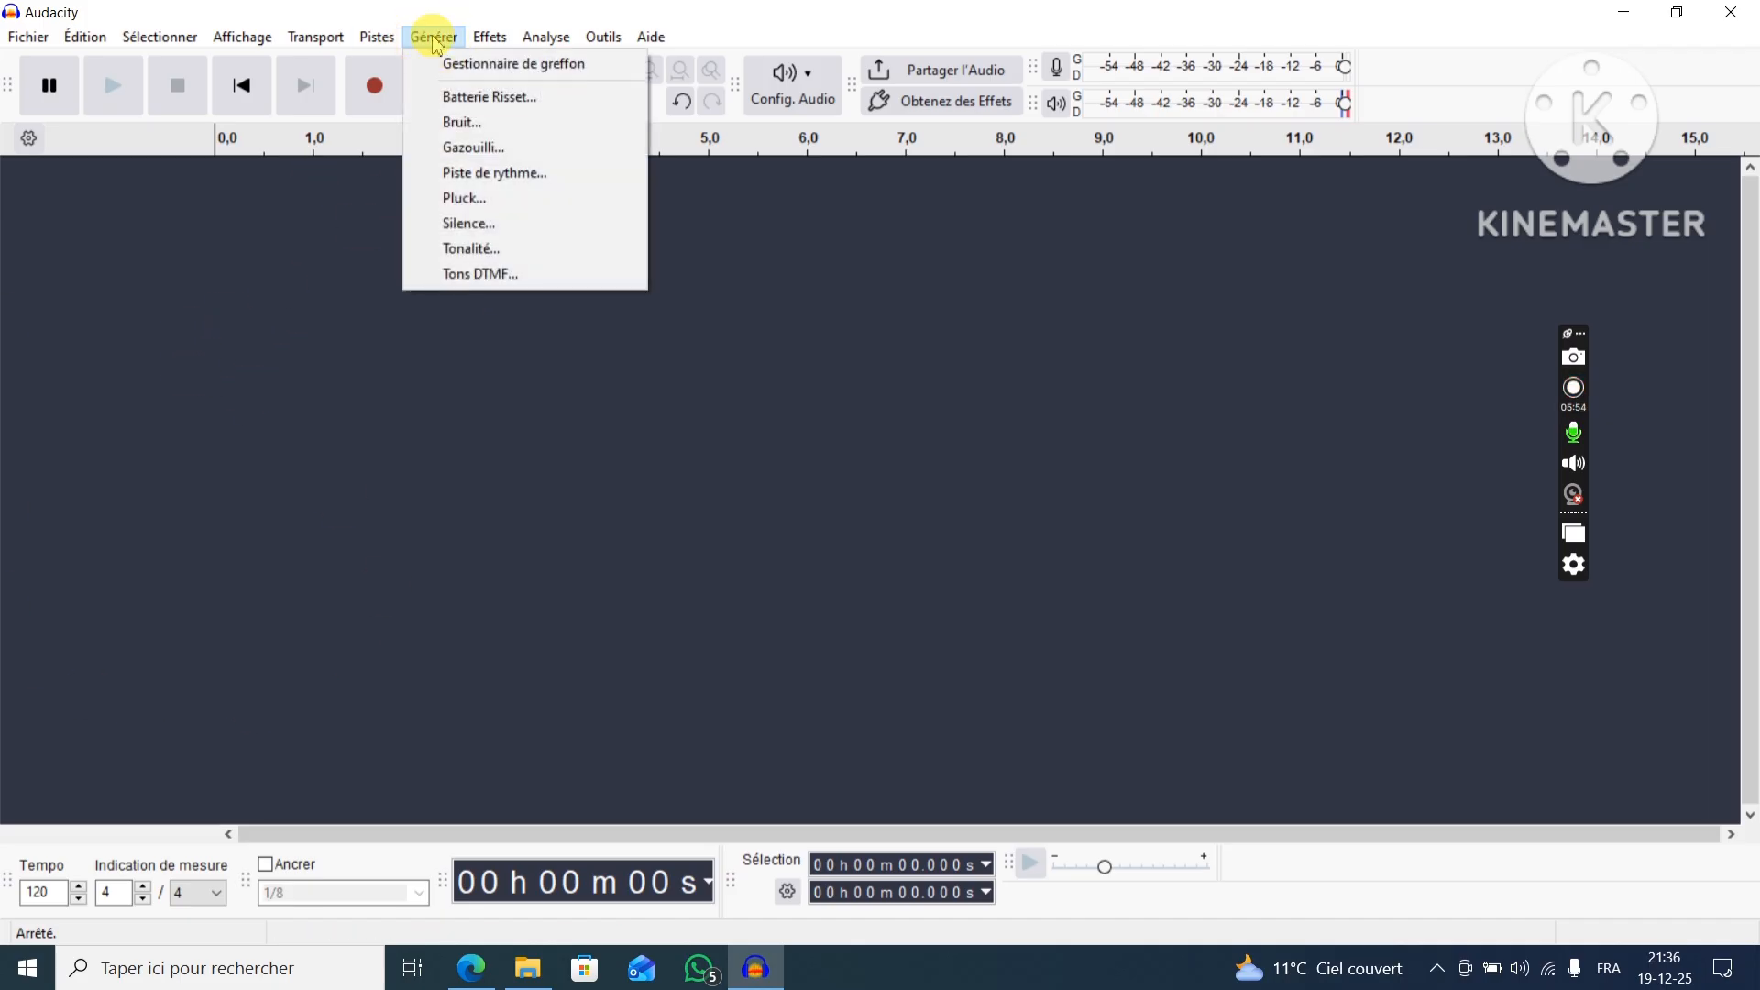
pyautogui.click(484, 134)
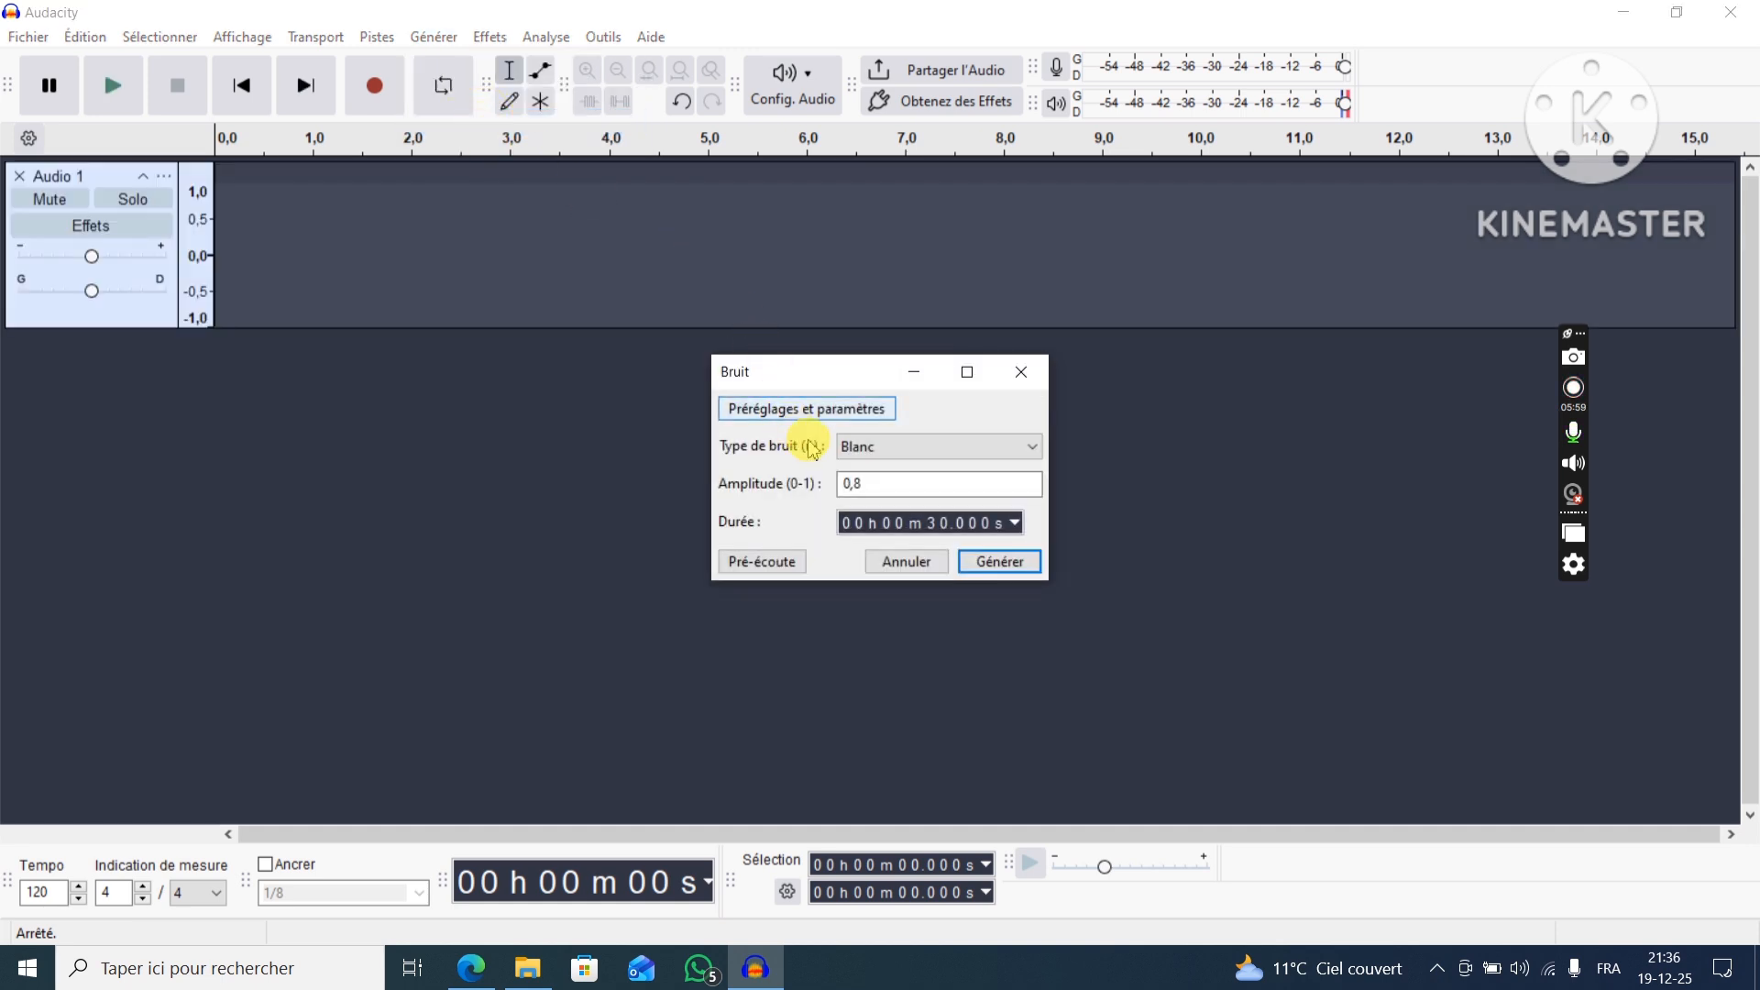
pyautogui.click(908, 449)
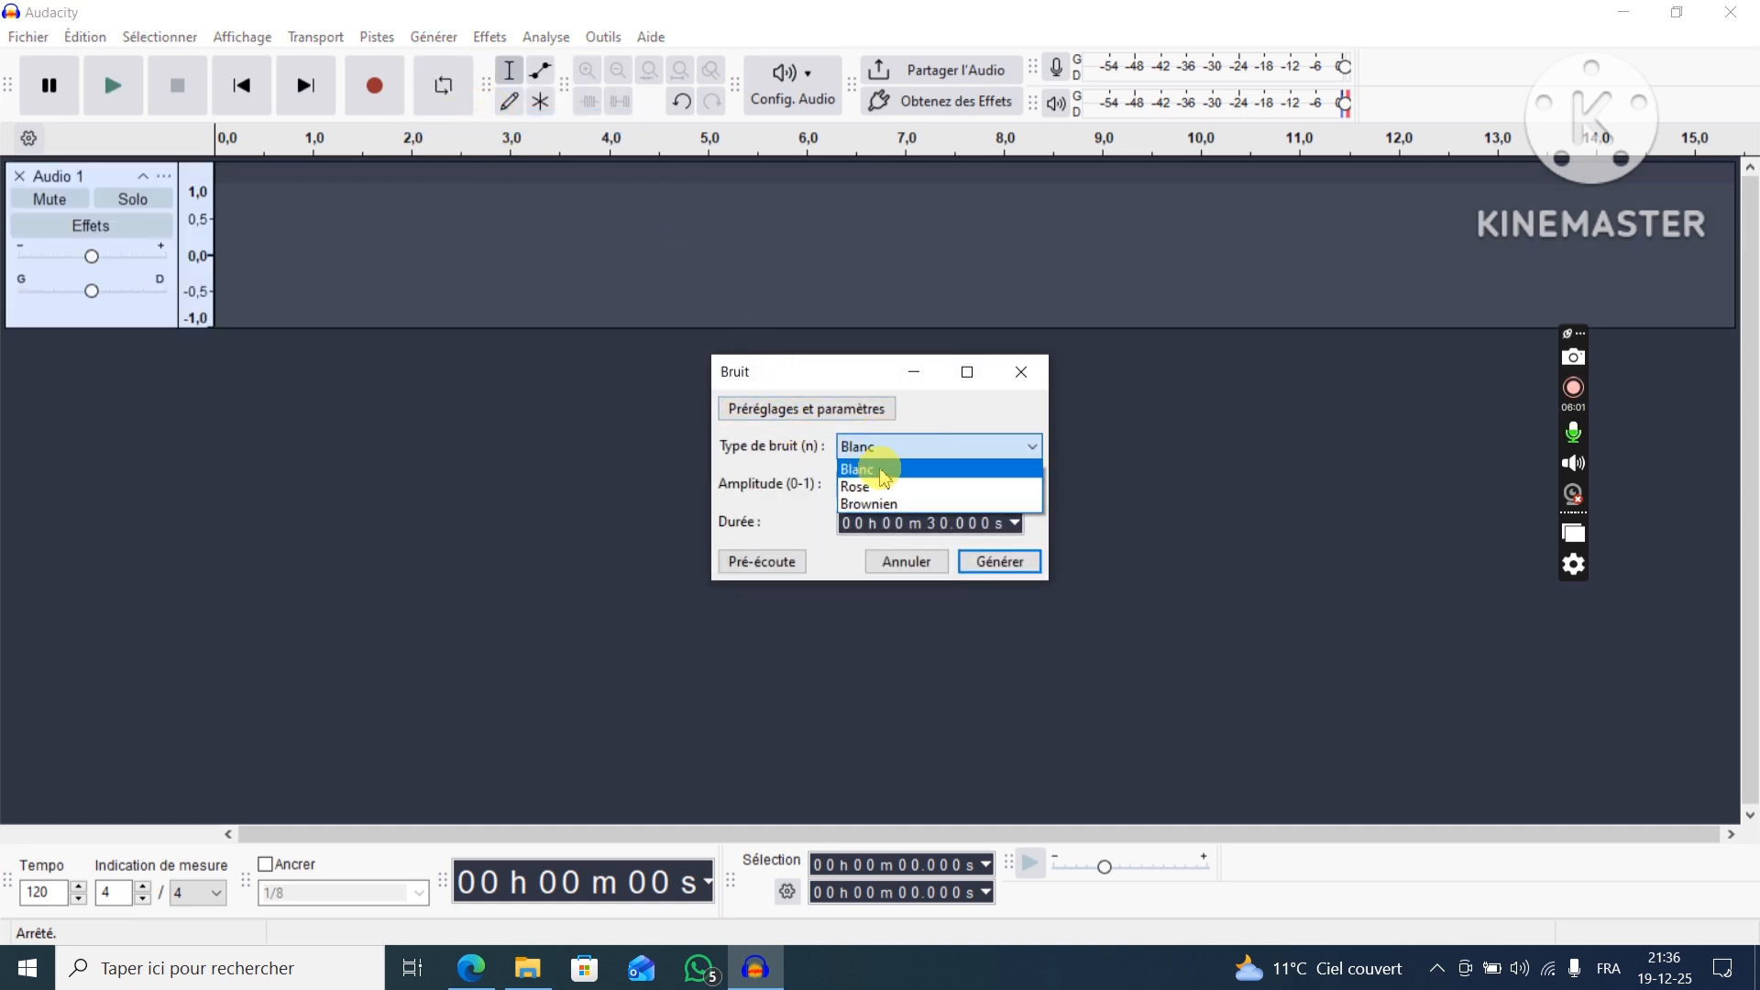
pyautogui.click(885, 477)
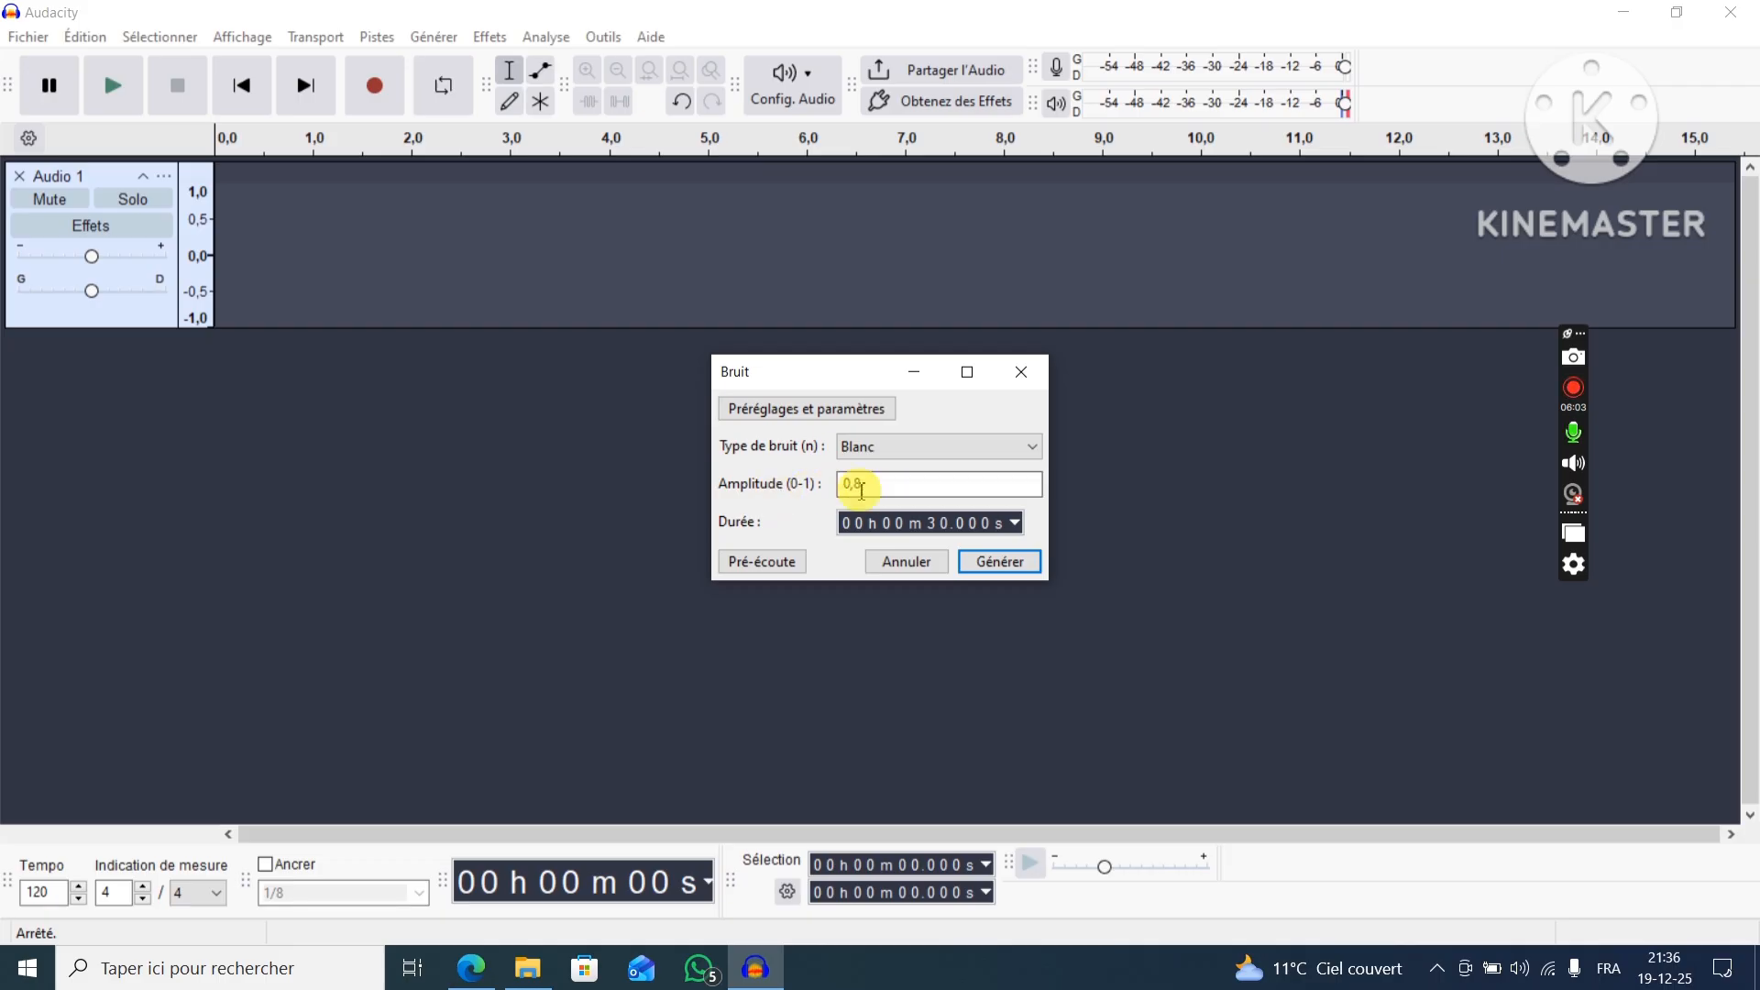
pyautogui.click(992, 565)
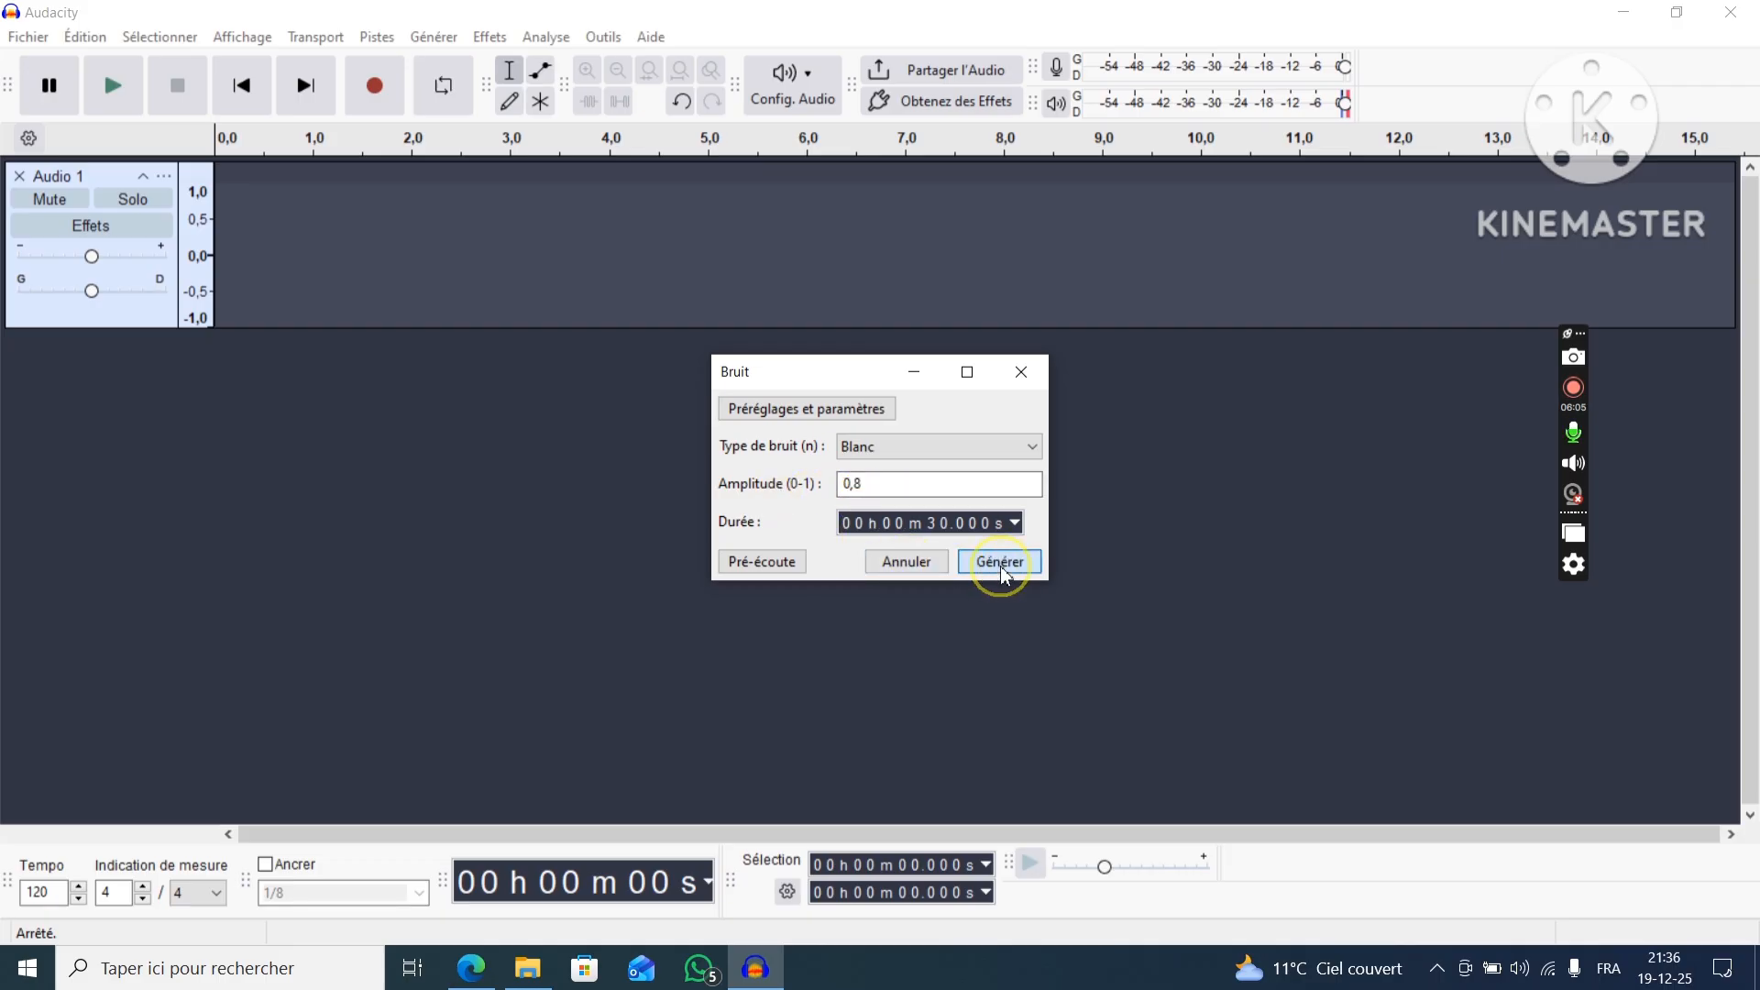
# Play the white noise for a few seconds and delete its track.
pyautogui.click(114, 85)
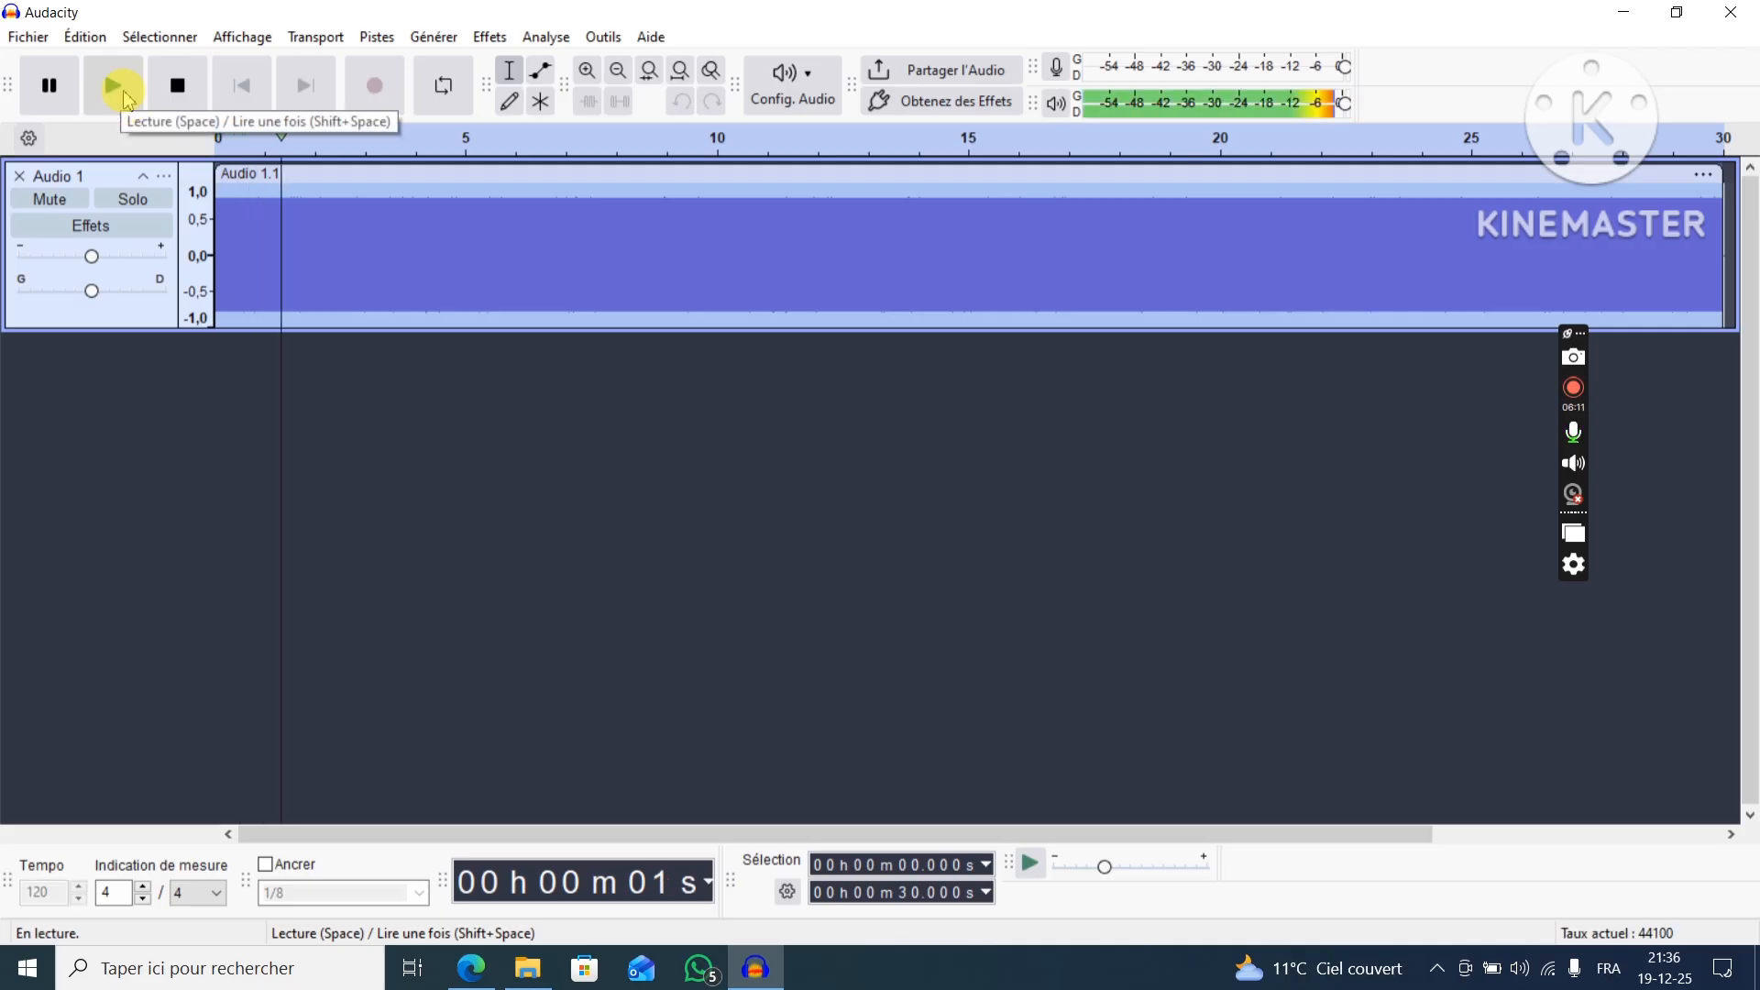
pyautogui.click(176, 88)
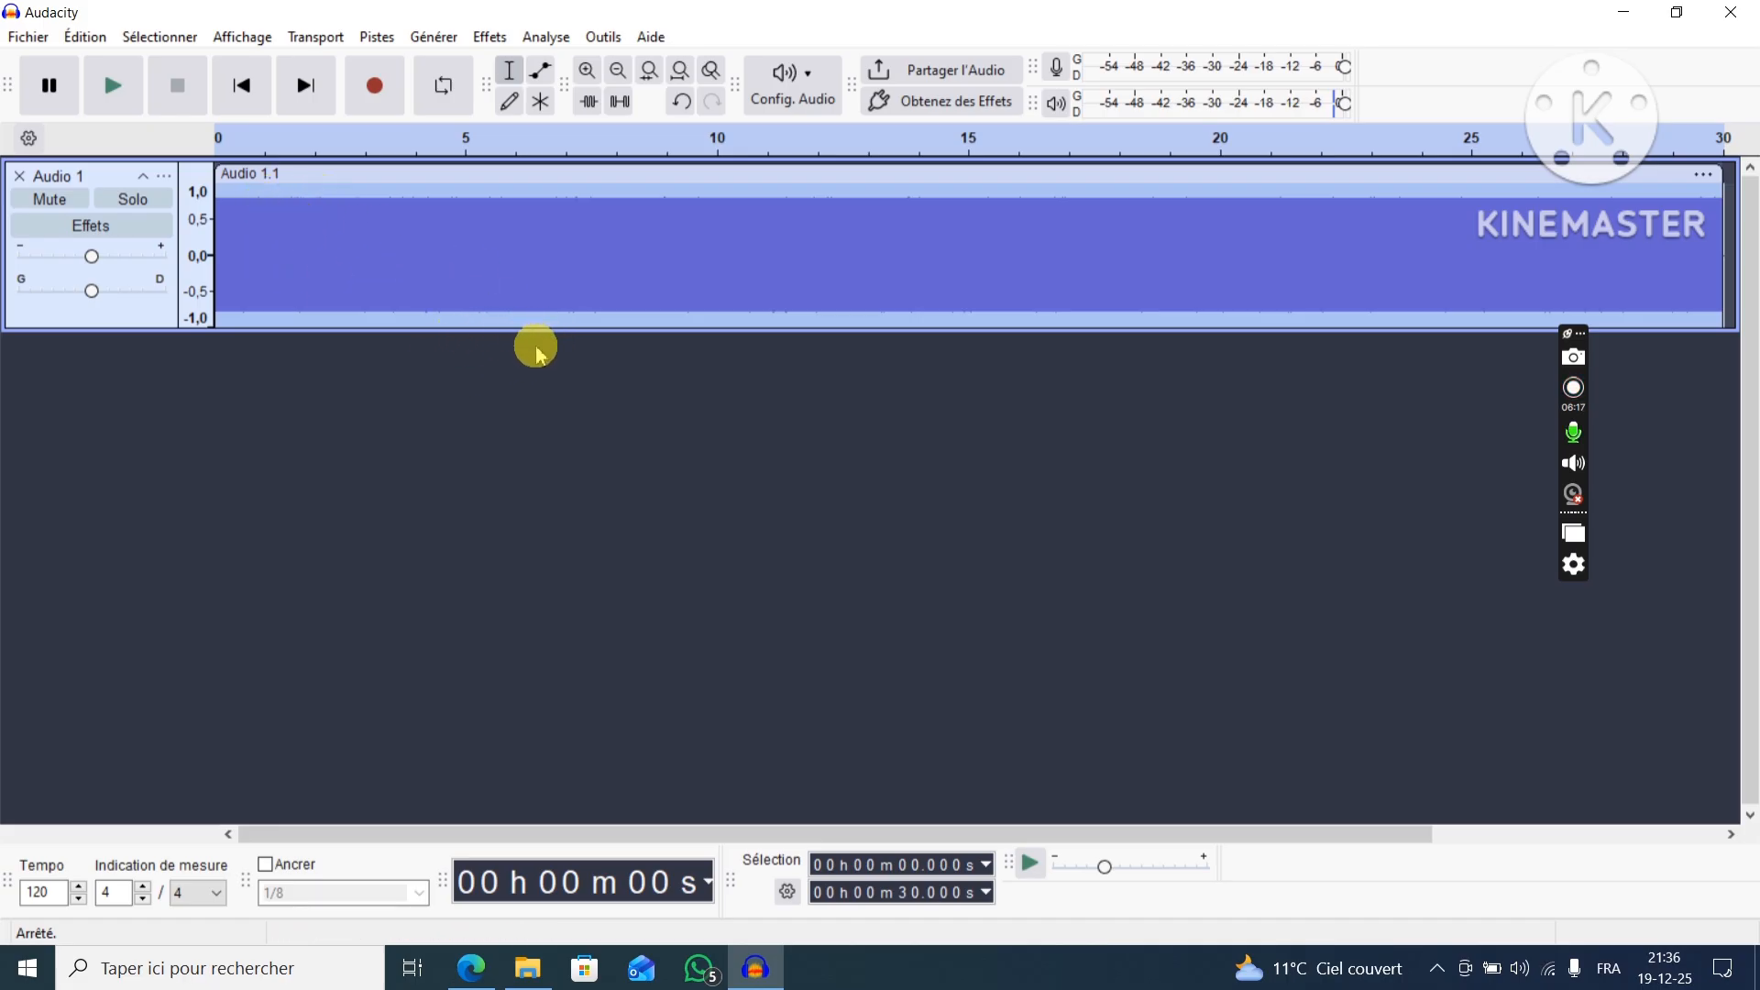
pyautogui.click(19, 176)
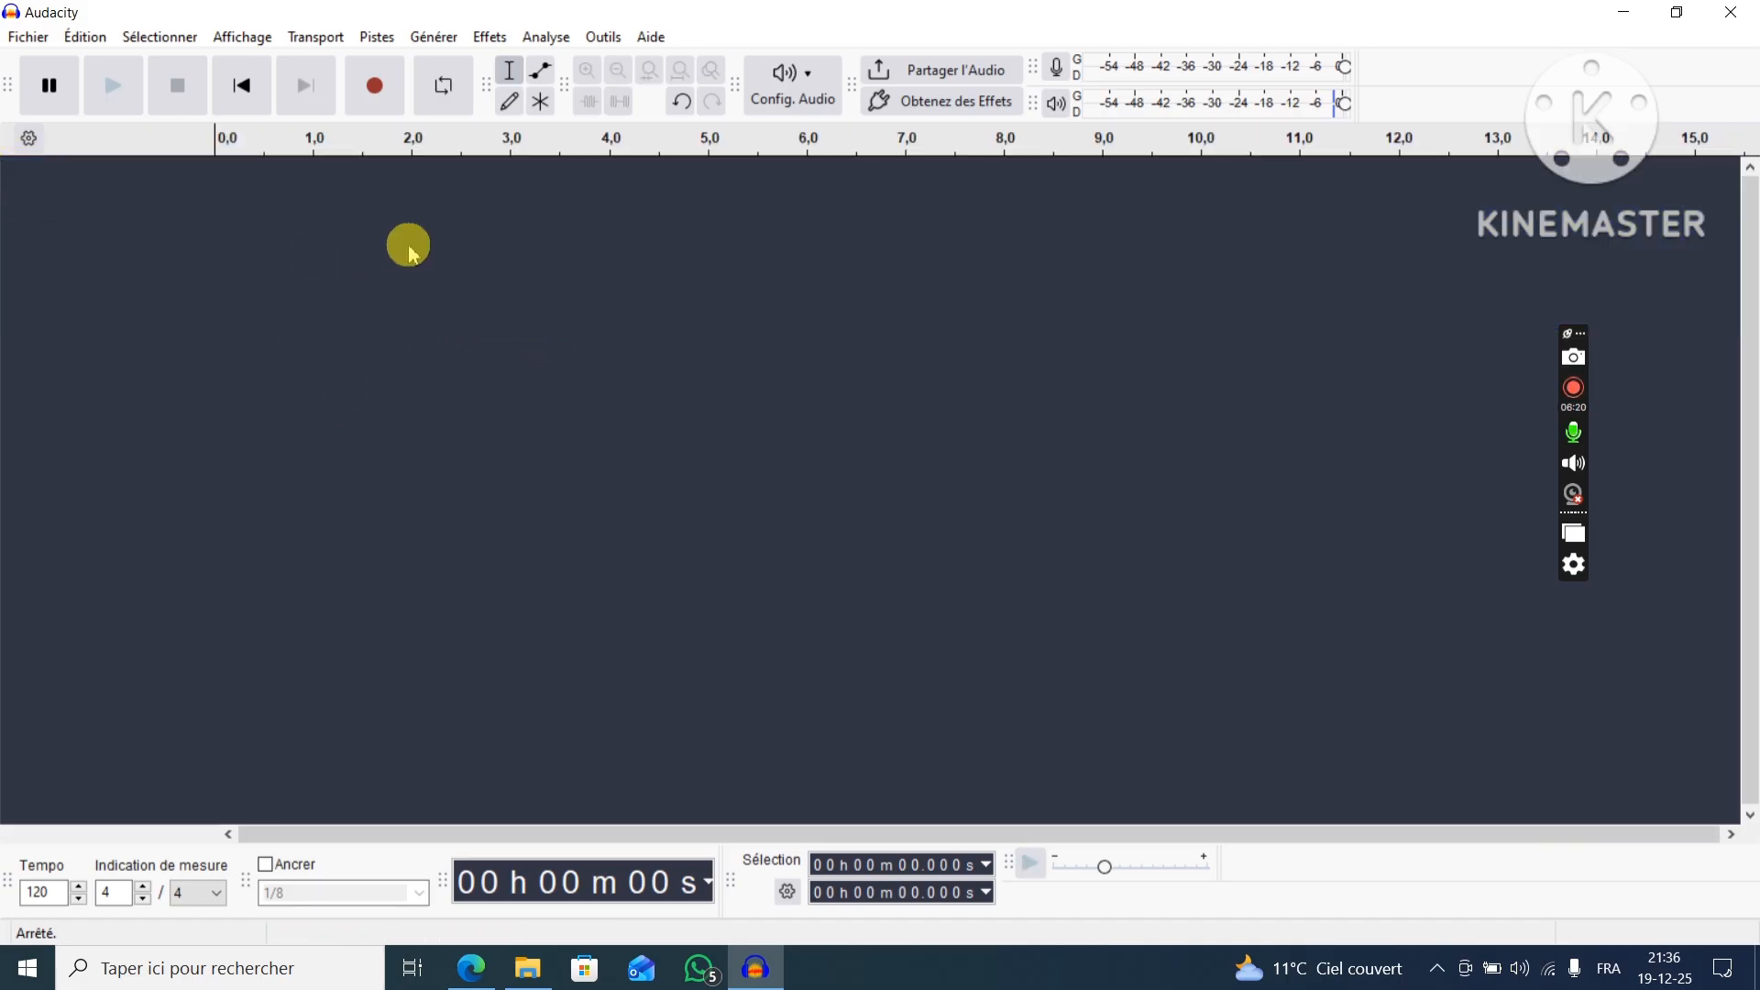
# Generate 30 seconds of pink noise (Rose) with amplitude 0.8 in a new track.
pyautogui.click(436, 41)
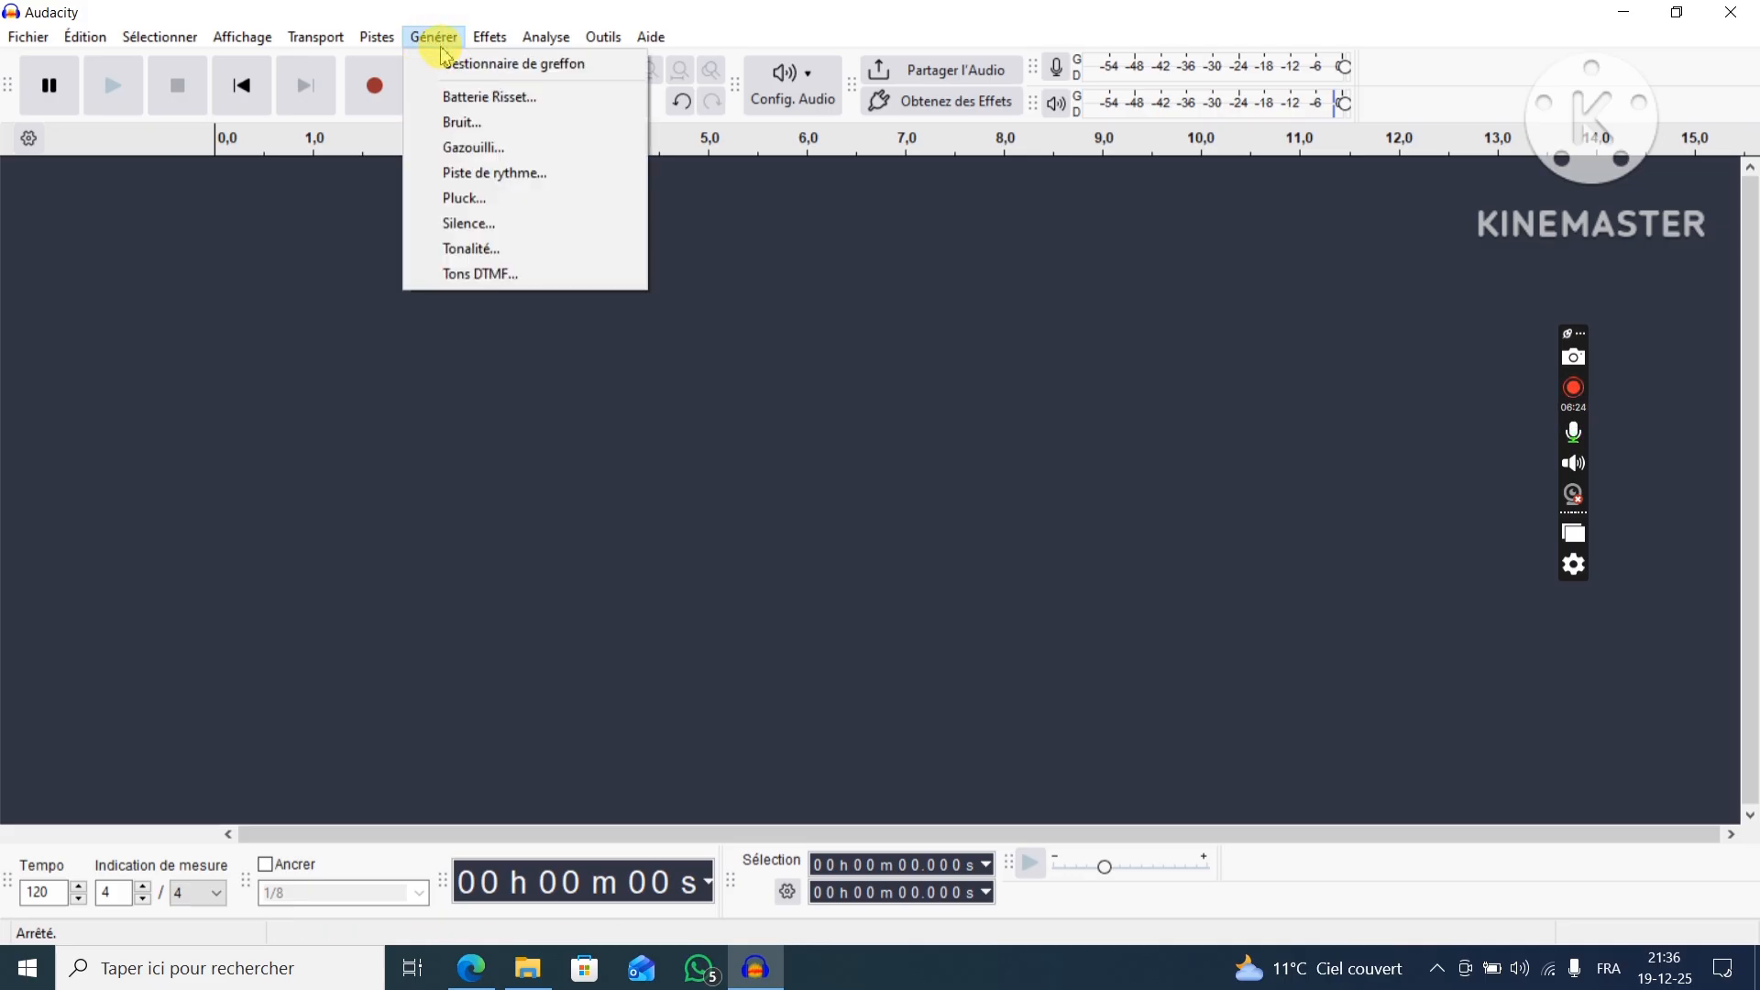
pyautogui.click(477, 129)
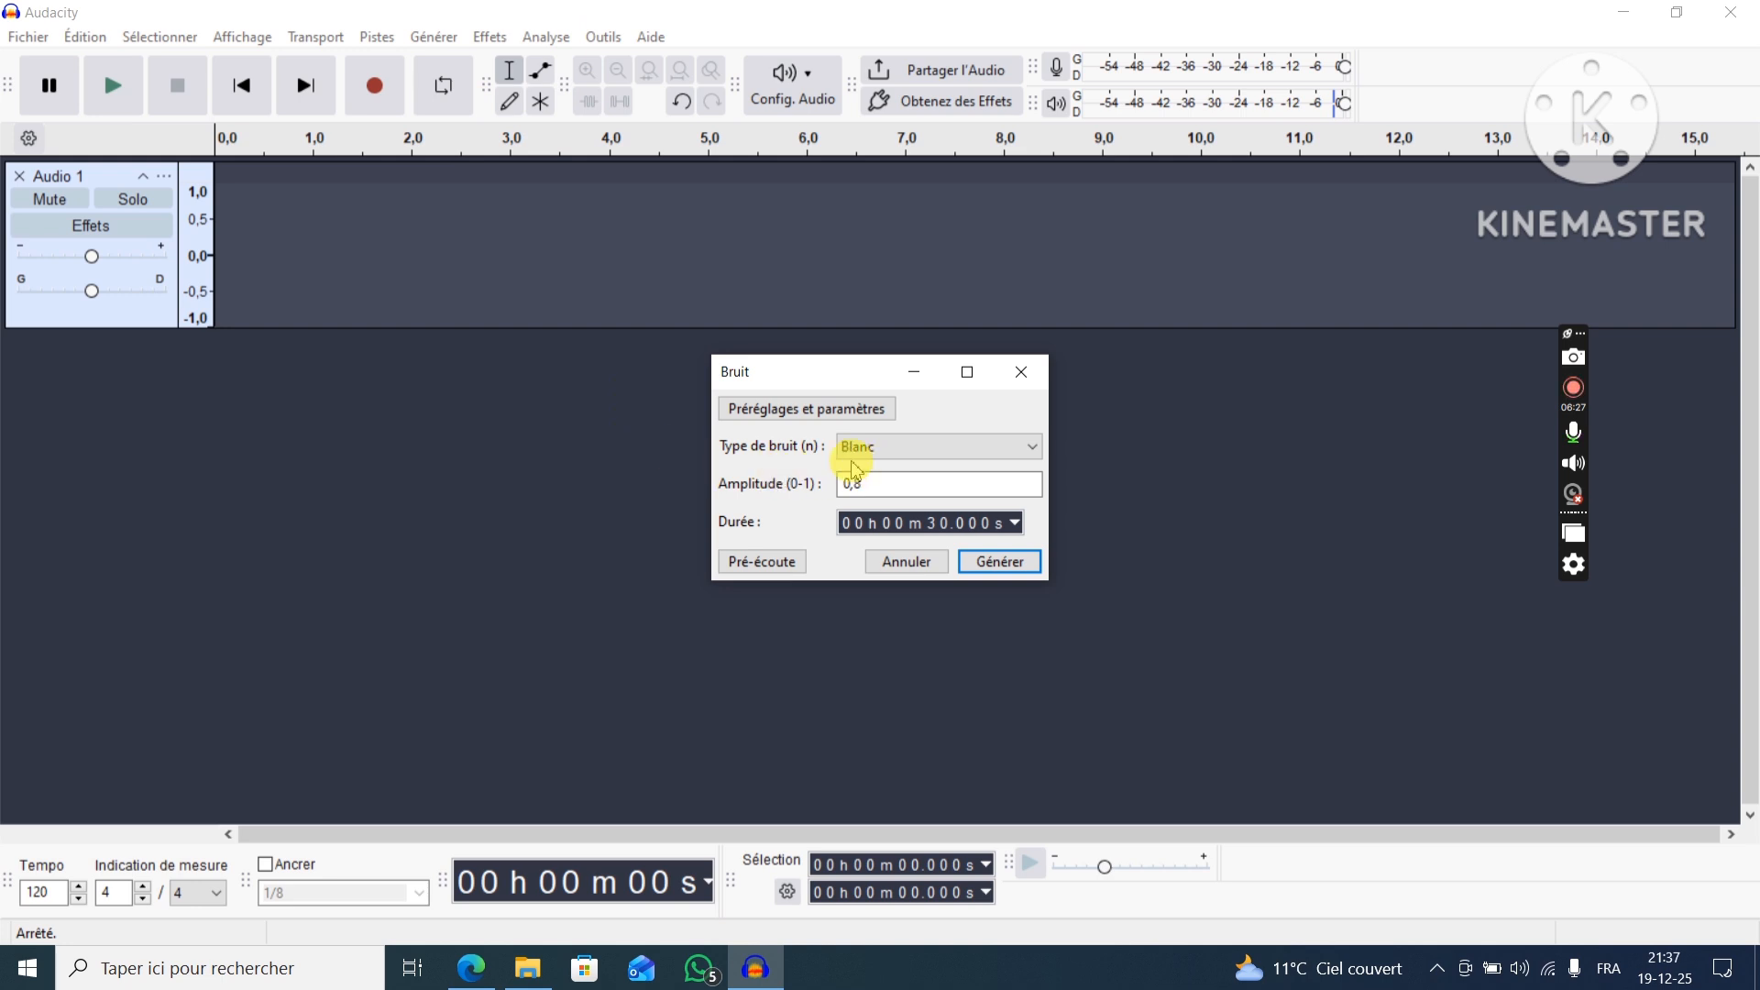
pyautogui.click(920, 451)
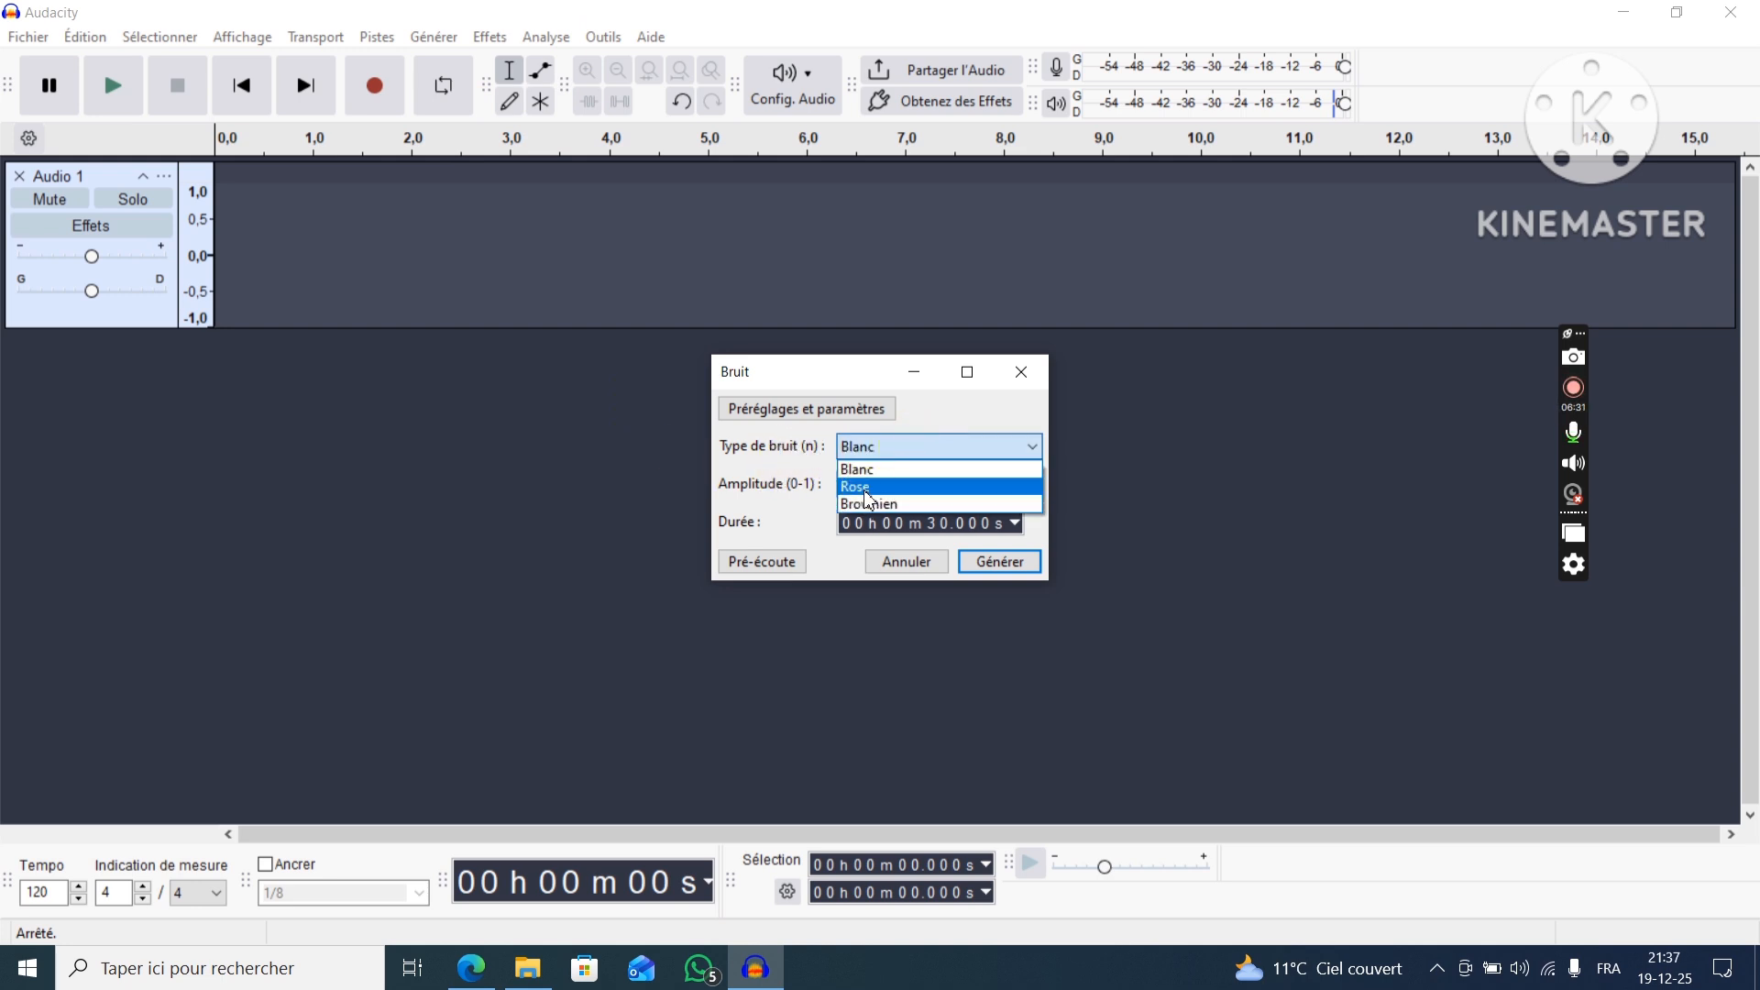
pyautogui.click(867, 489)
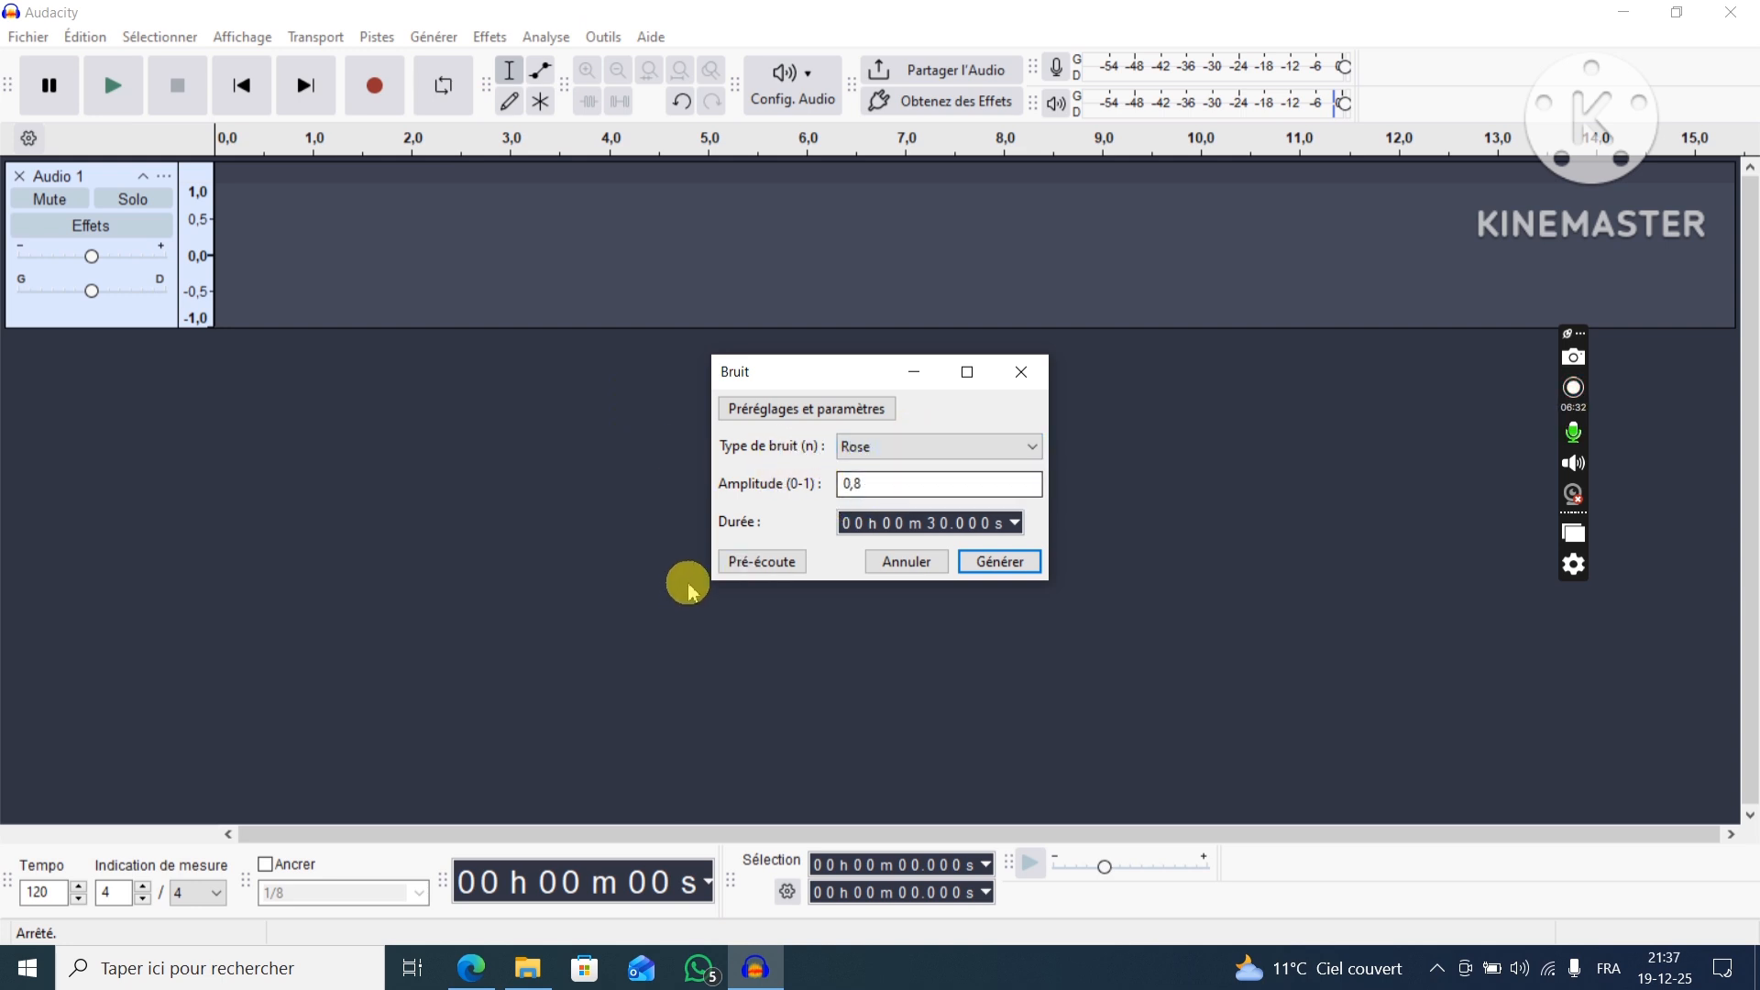
pyautogui.click(1001, 562)
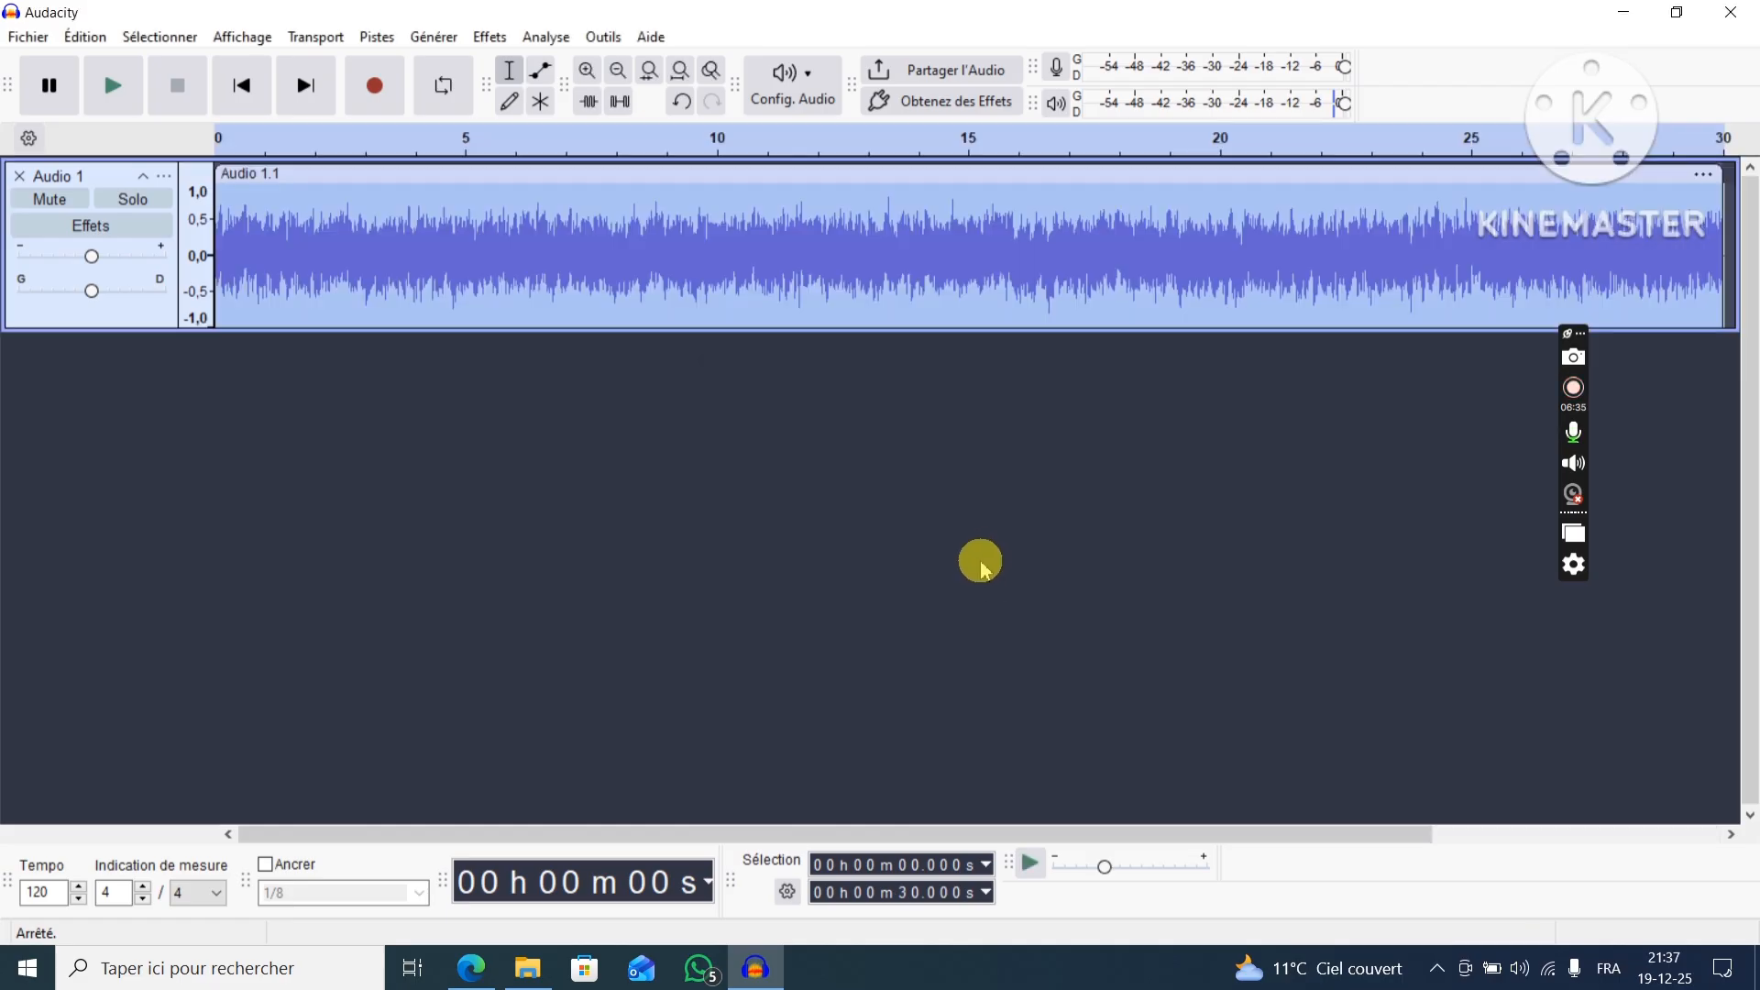
# Play the pink noise for a few seconds and delete its track.
pyautogui.click(113, 87)
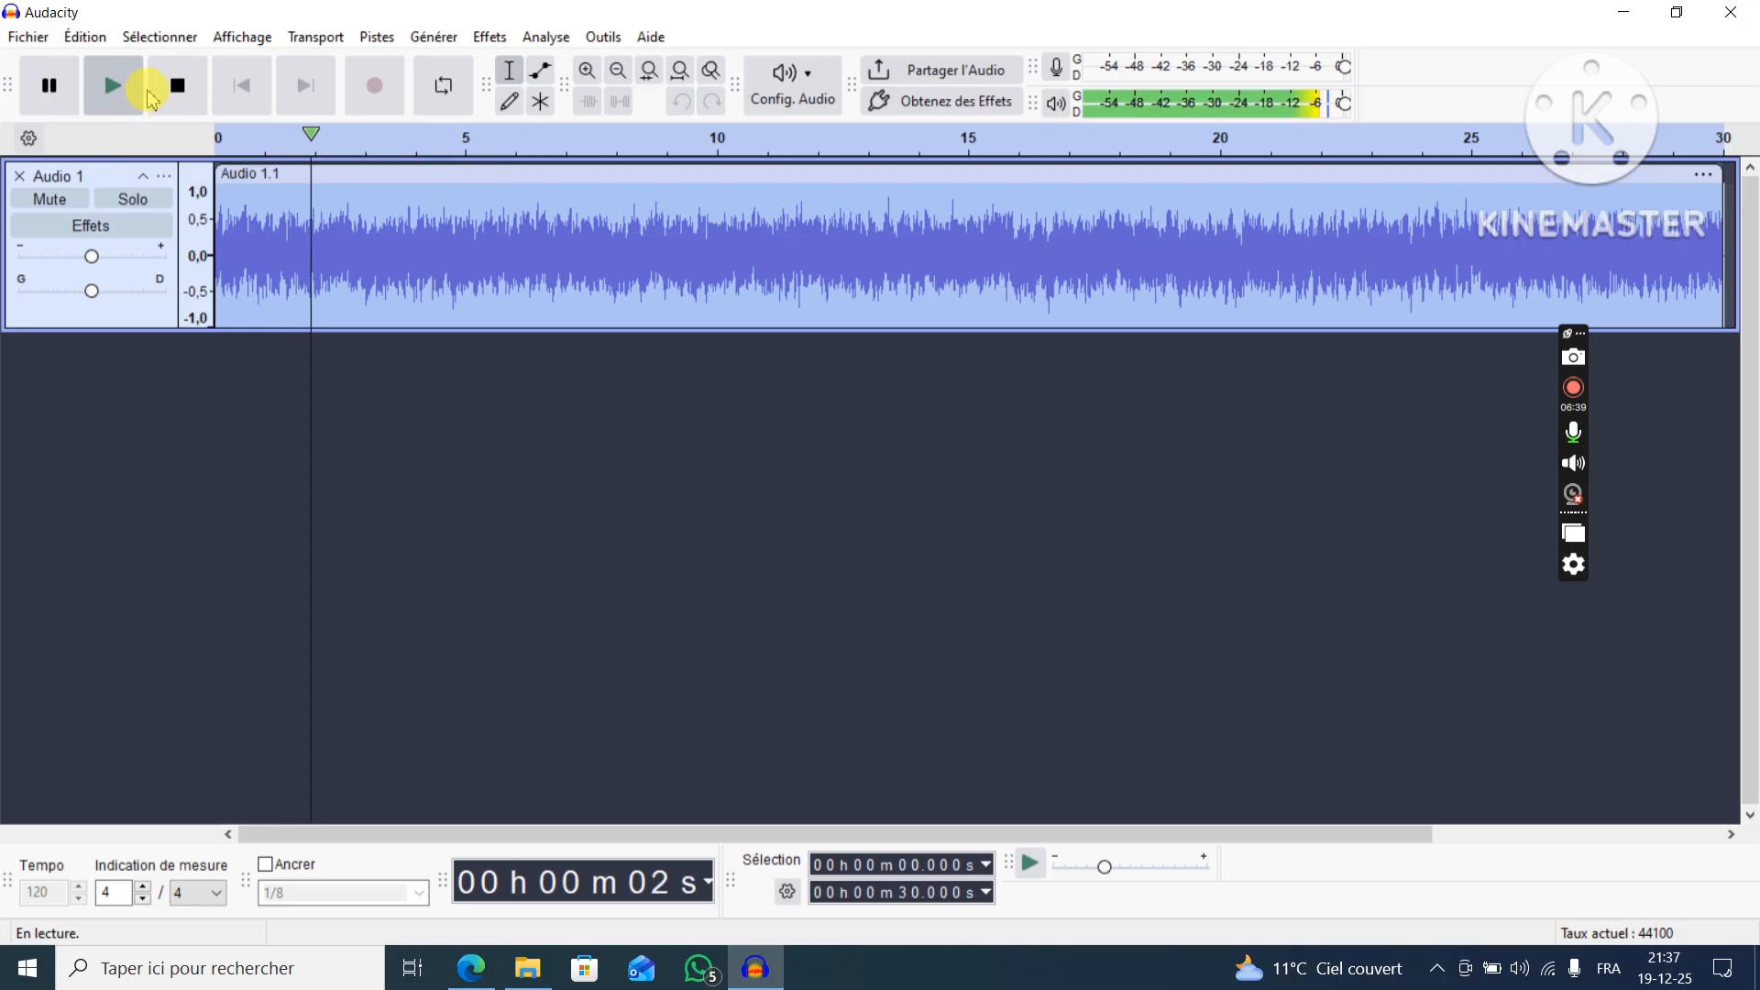
pyautogui.click(177, 104)
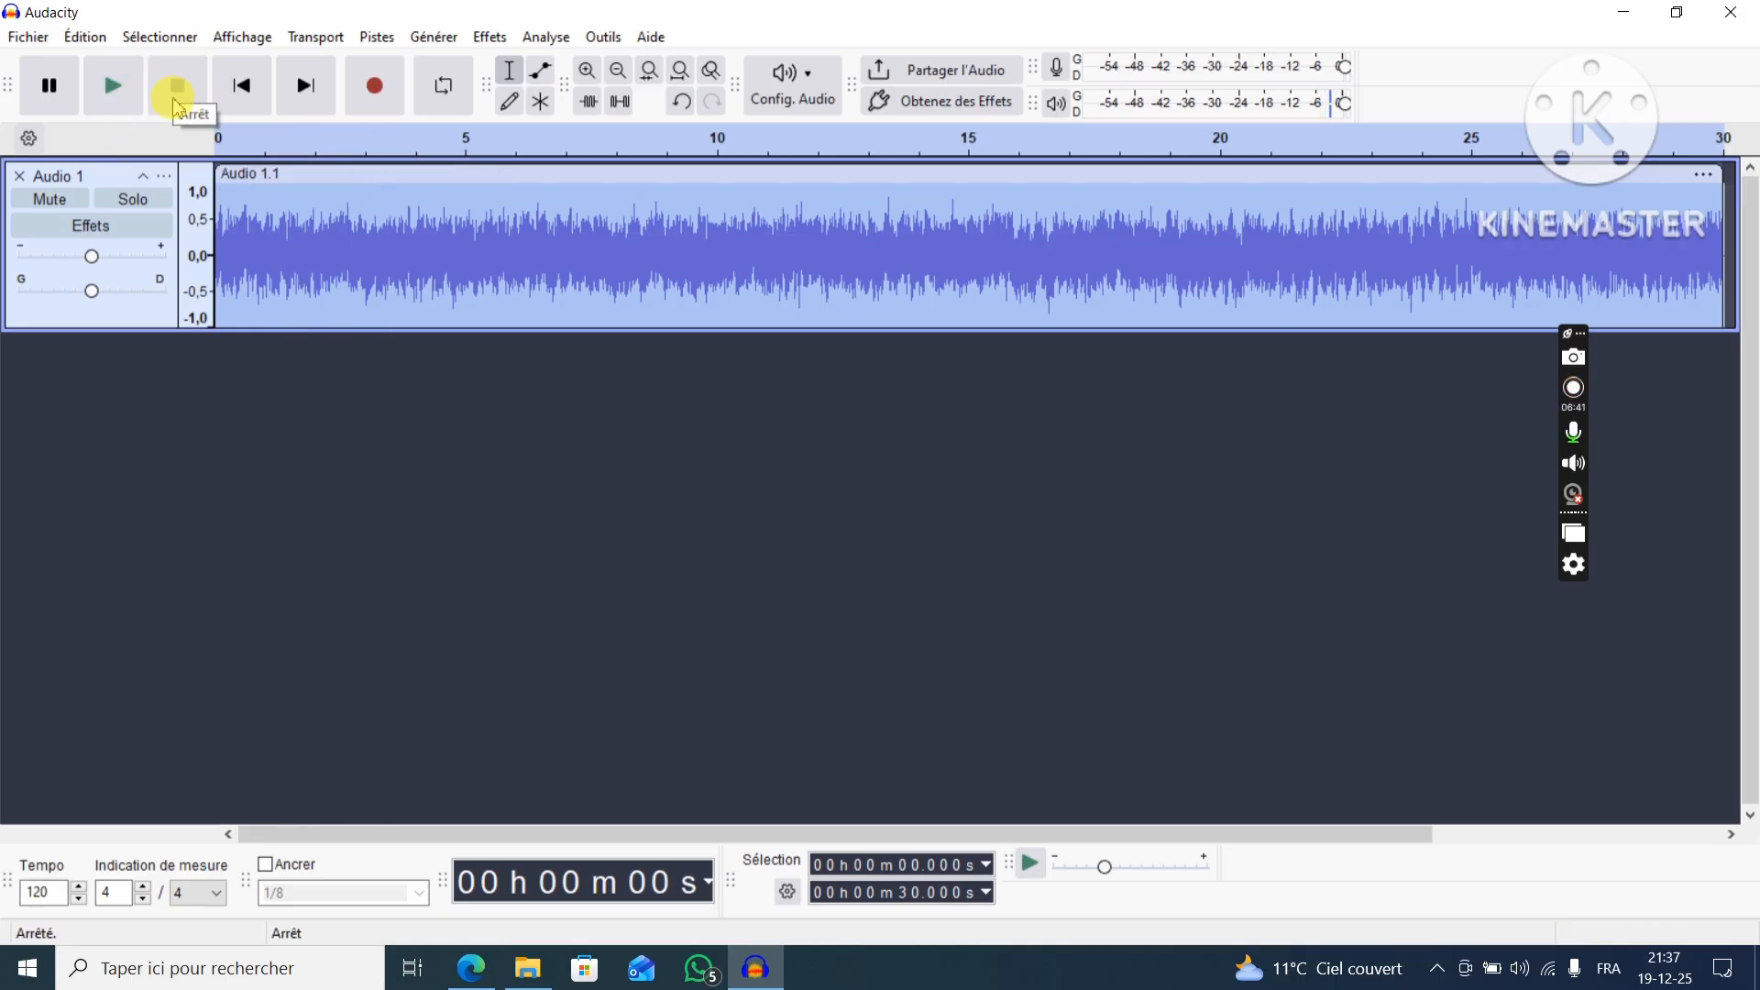
pyautogui.click(19, 175)
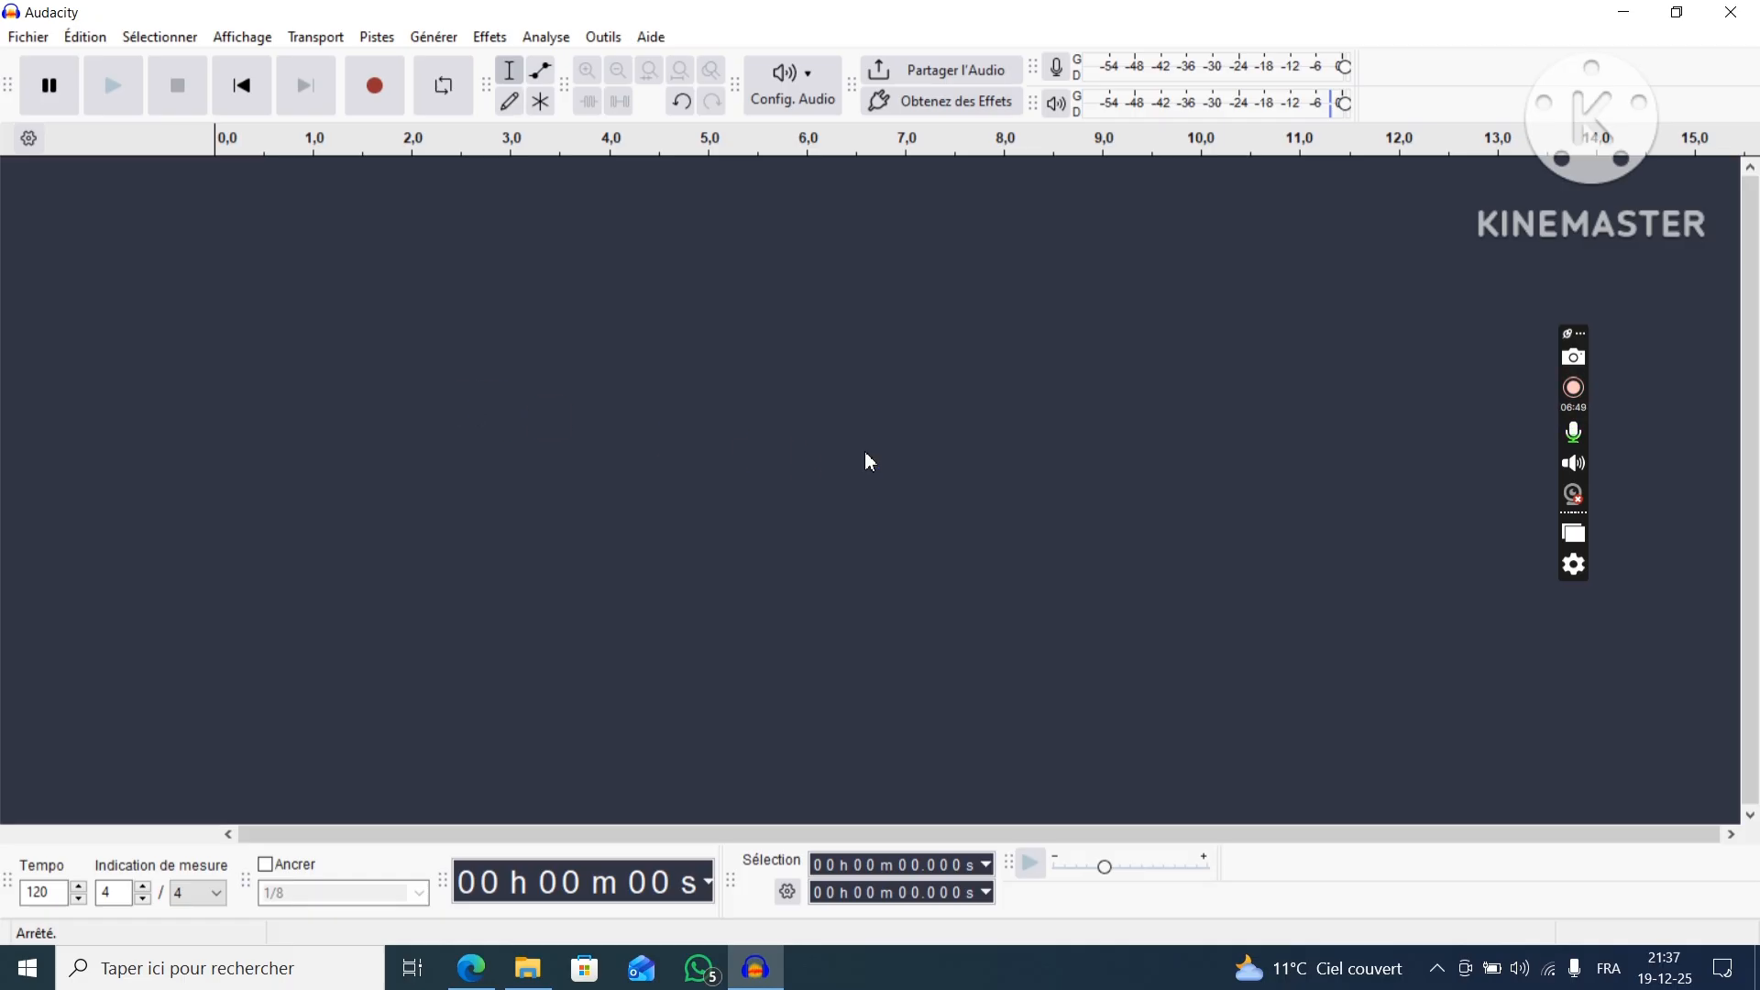
# Switch to the assignment PDF in Edge to check its question list, and return to Audacity.
pyautogui.click(472, 968)
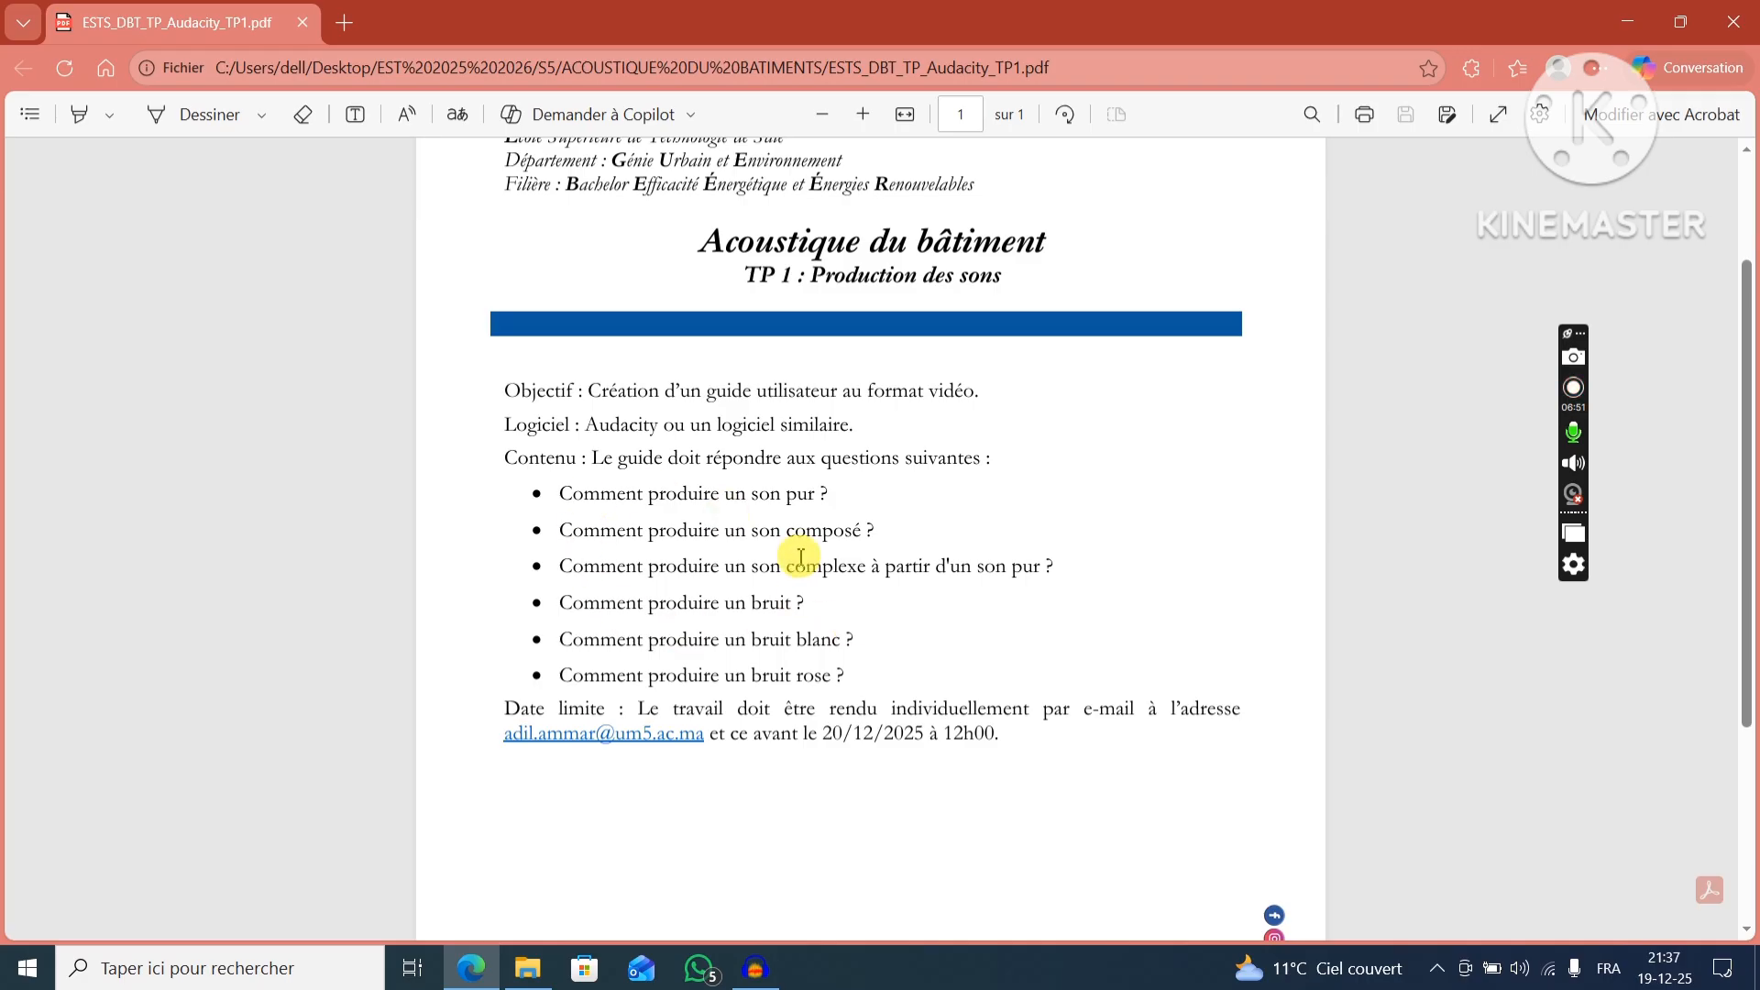
pyautogui.click(1628, 21)
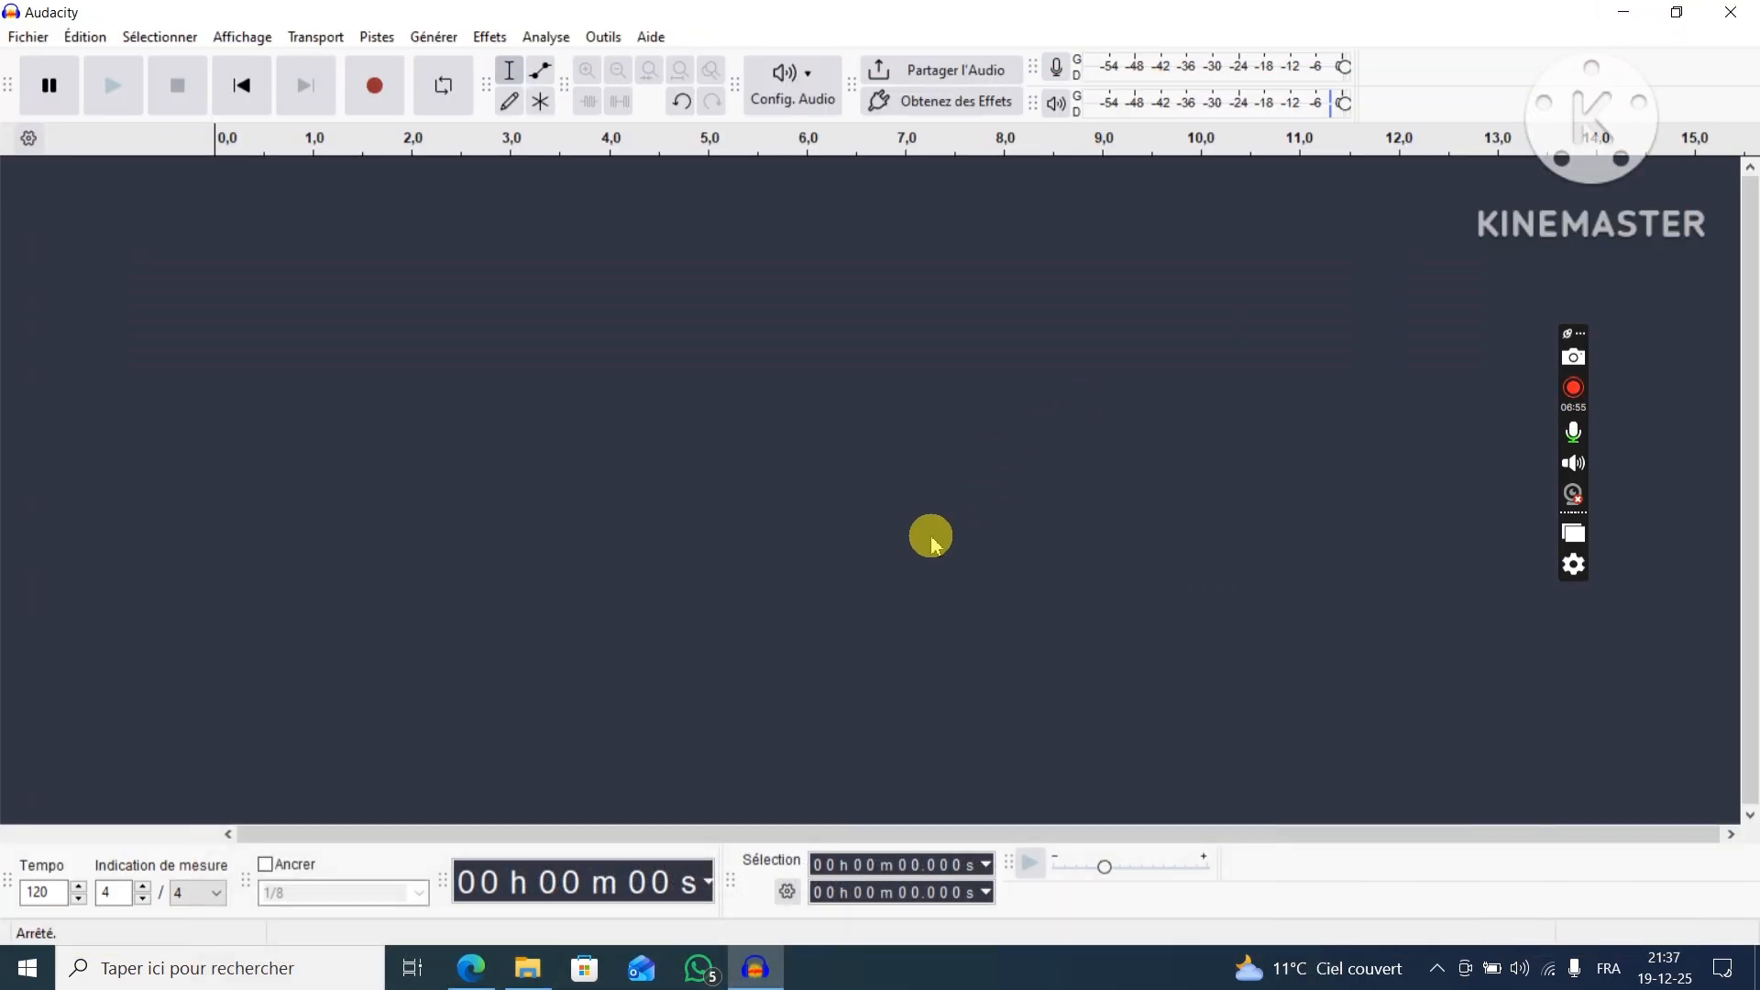